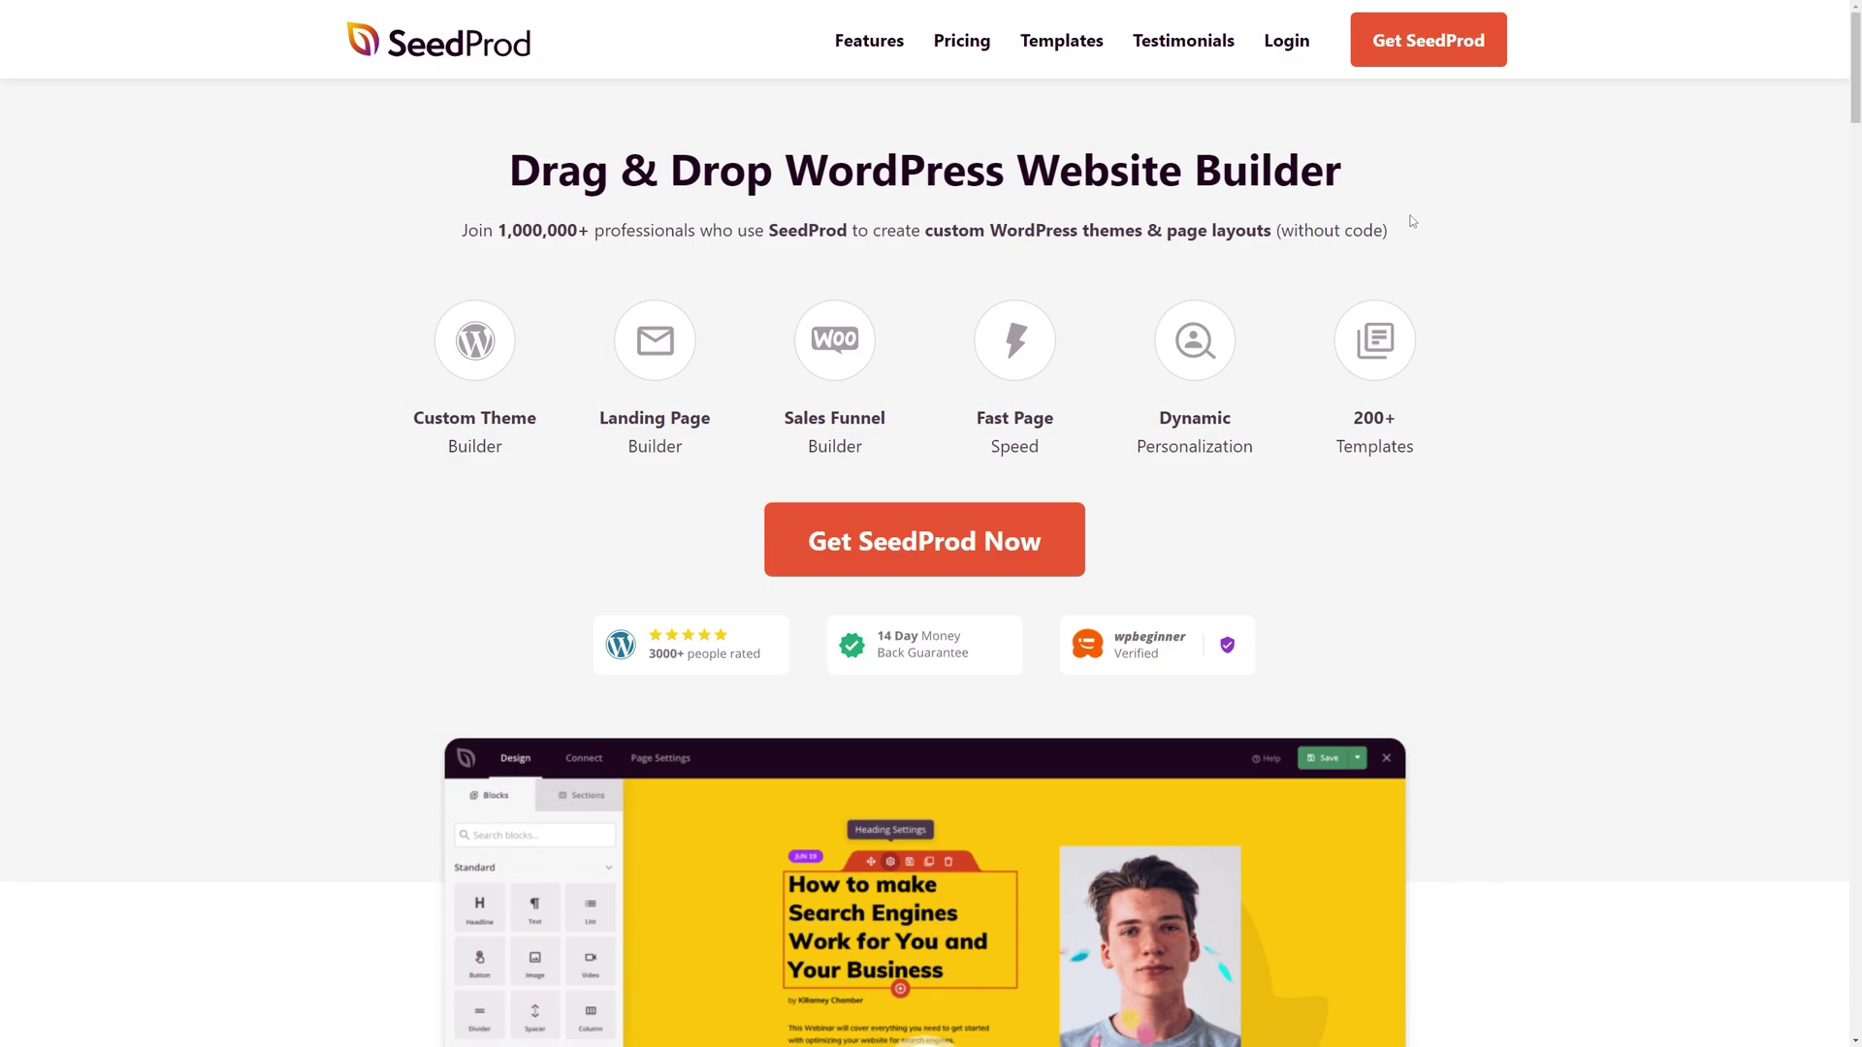
Step: Sign in to SeedProd.com, download the SeedProd Pro 6.15.12 zip, and copy the license key
{"action": "left_click", "coordinate": [1286, 40]}
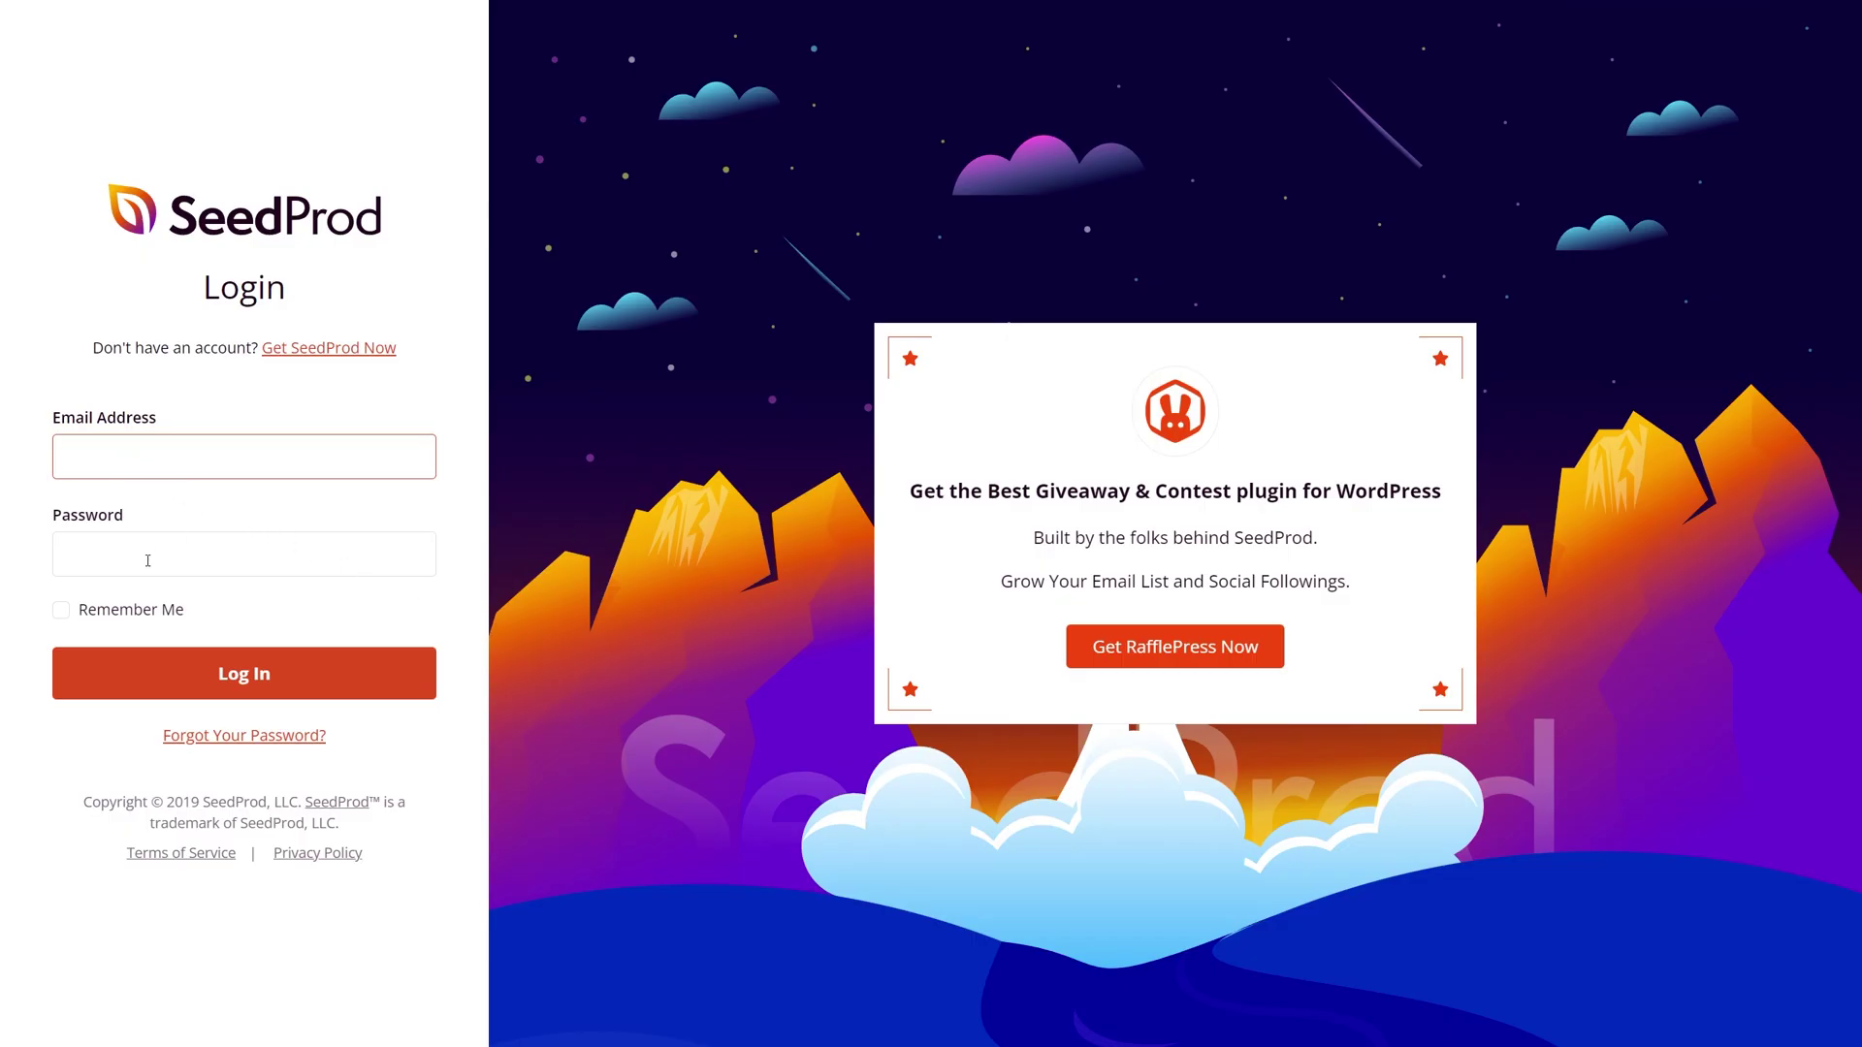
{"action": "left_click", "coordinate": [215, 667]}
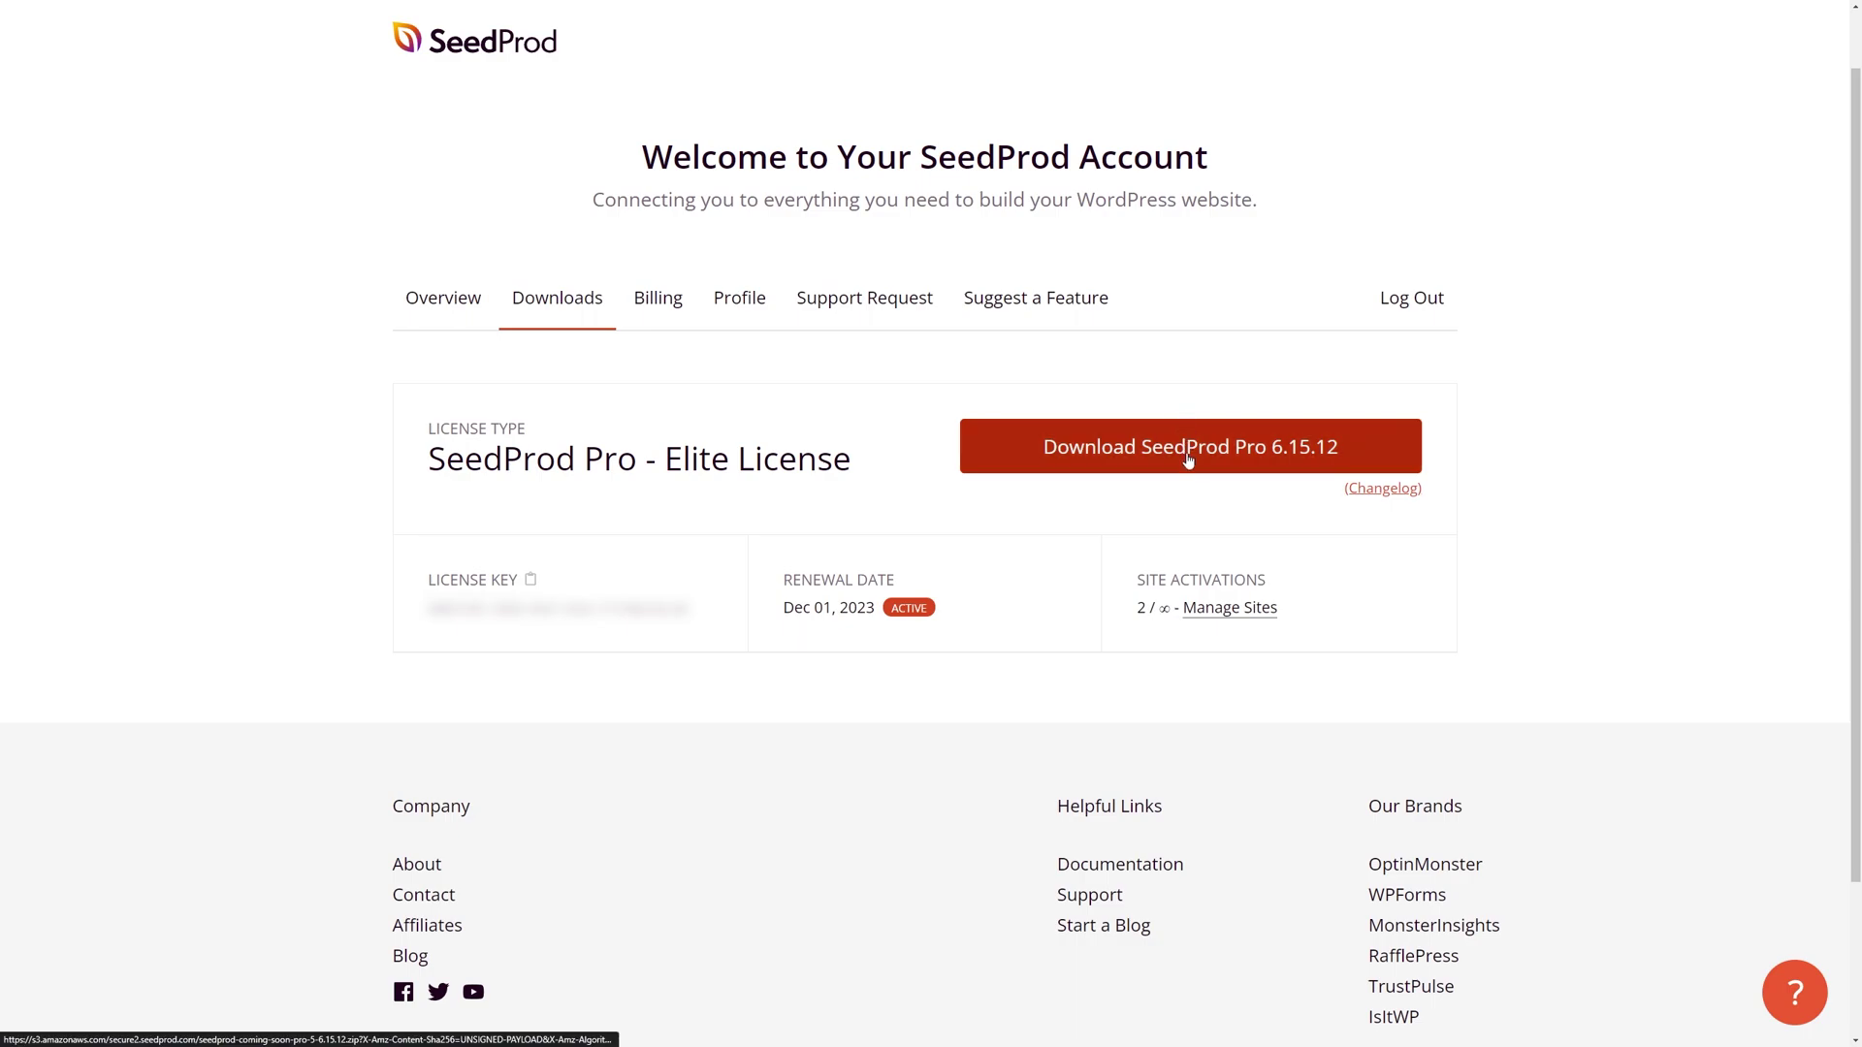
{"action": "left_click", "coordinate": [1236, 469]}
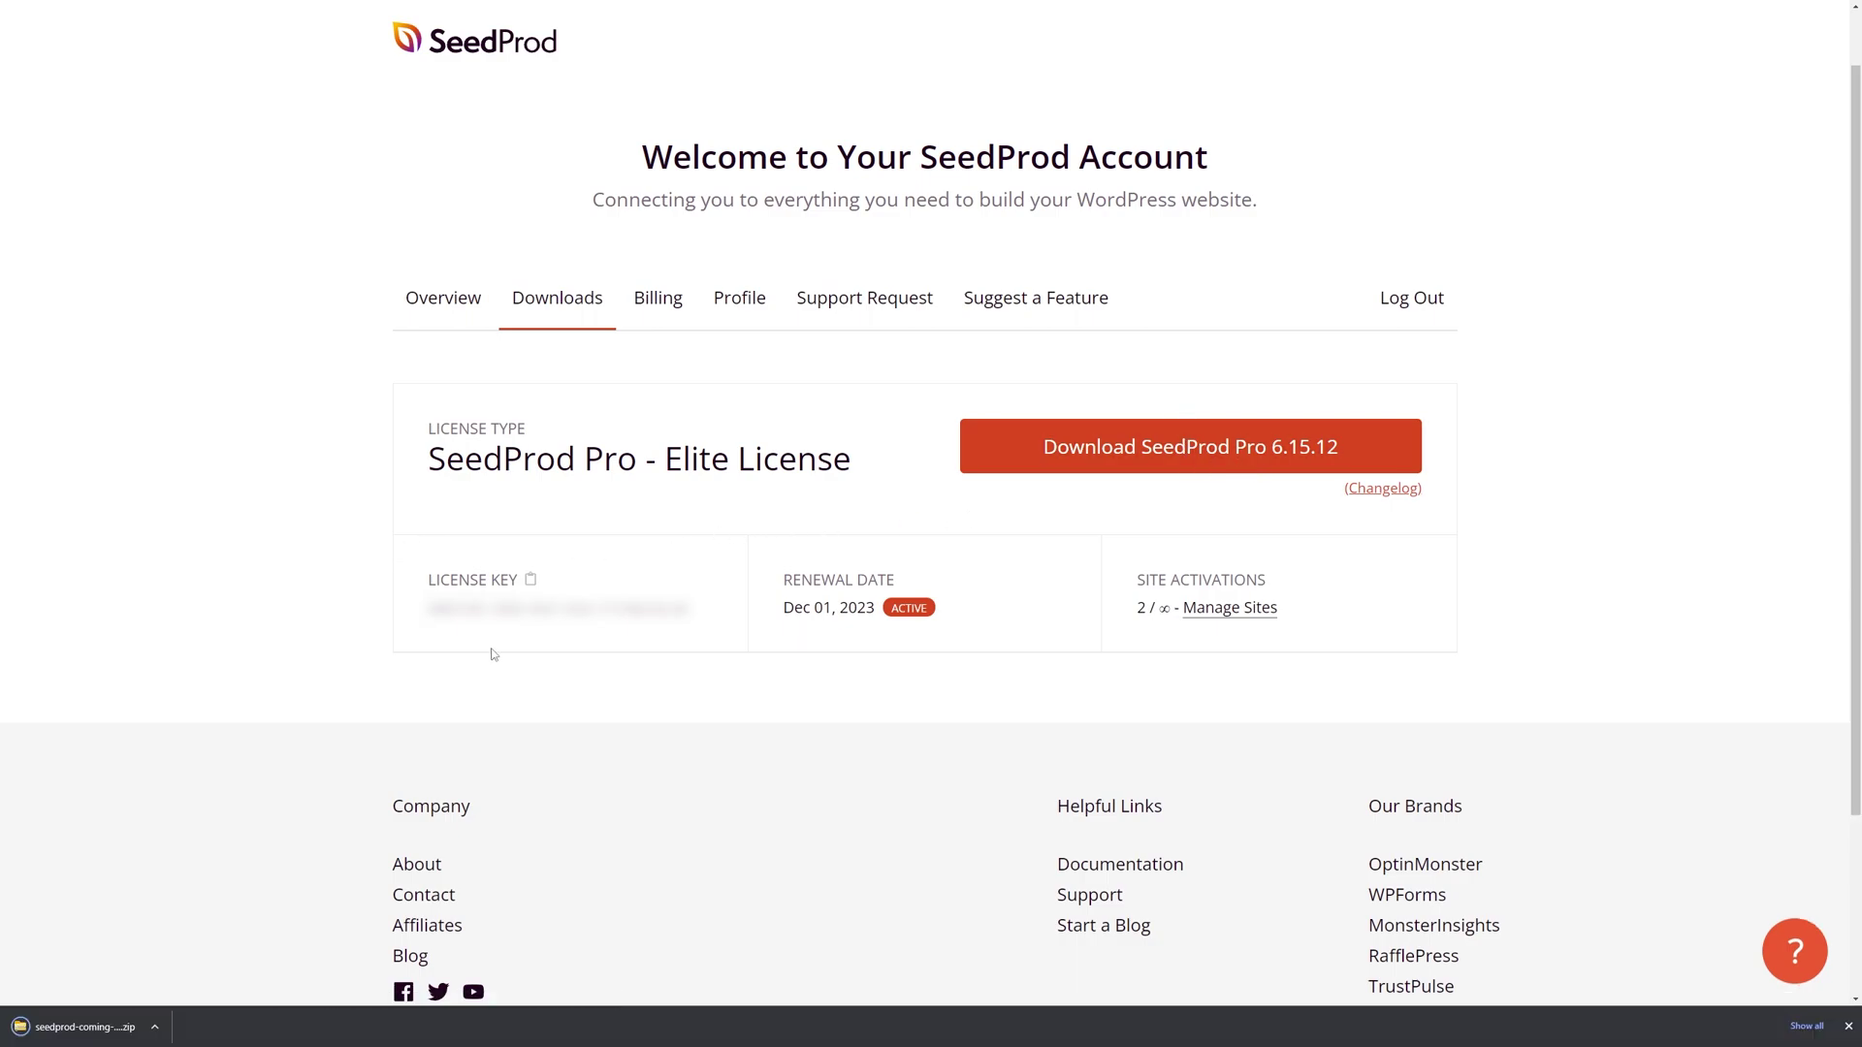
{"action": "left_click", "coordinate": [531, 581]}
Step: Upload seedprod-coming-soon-pro-5-6.15.12.zip via Plugins > Add New > Upload Plugin and install it
{"action": "key", "text": "ctrl+Tab"}
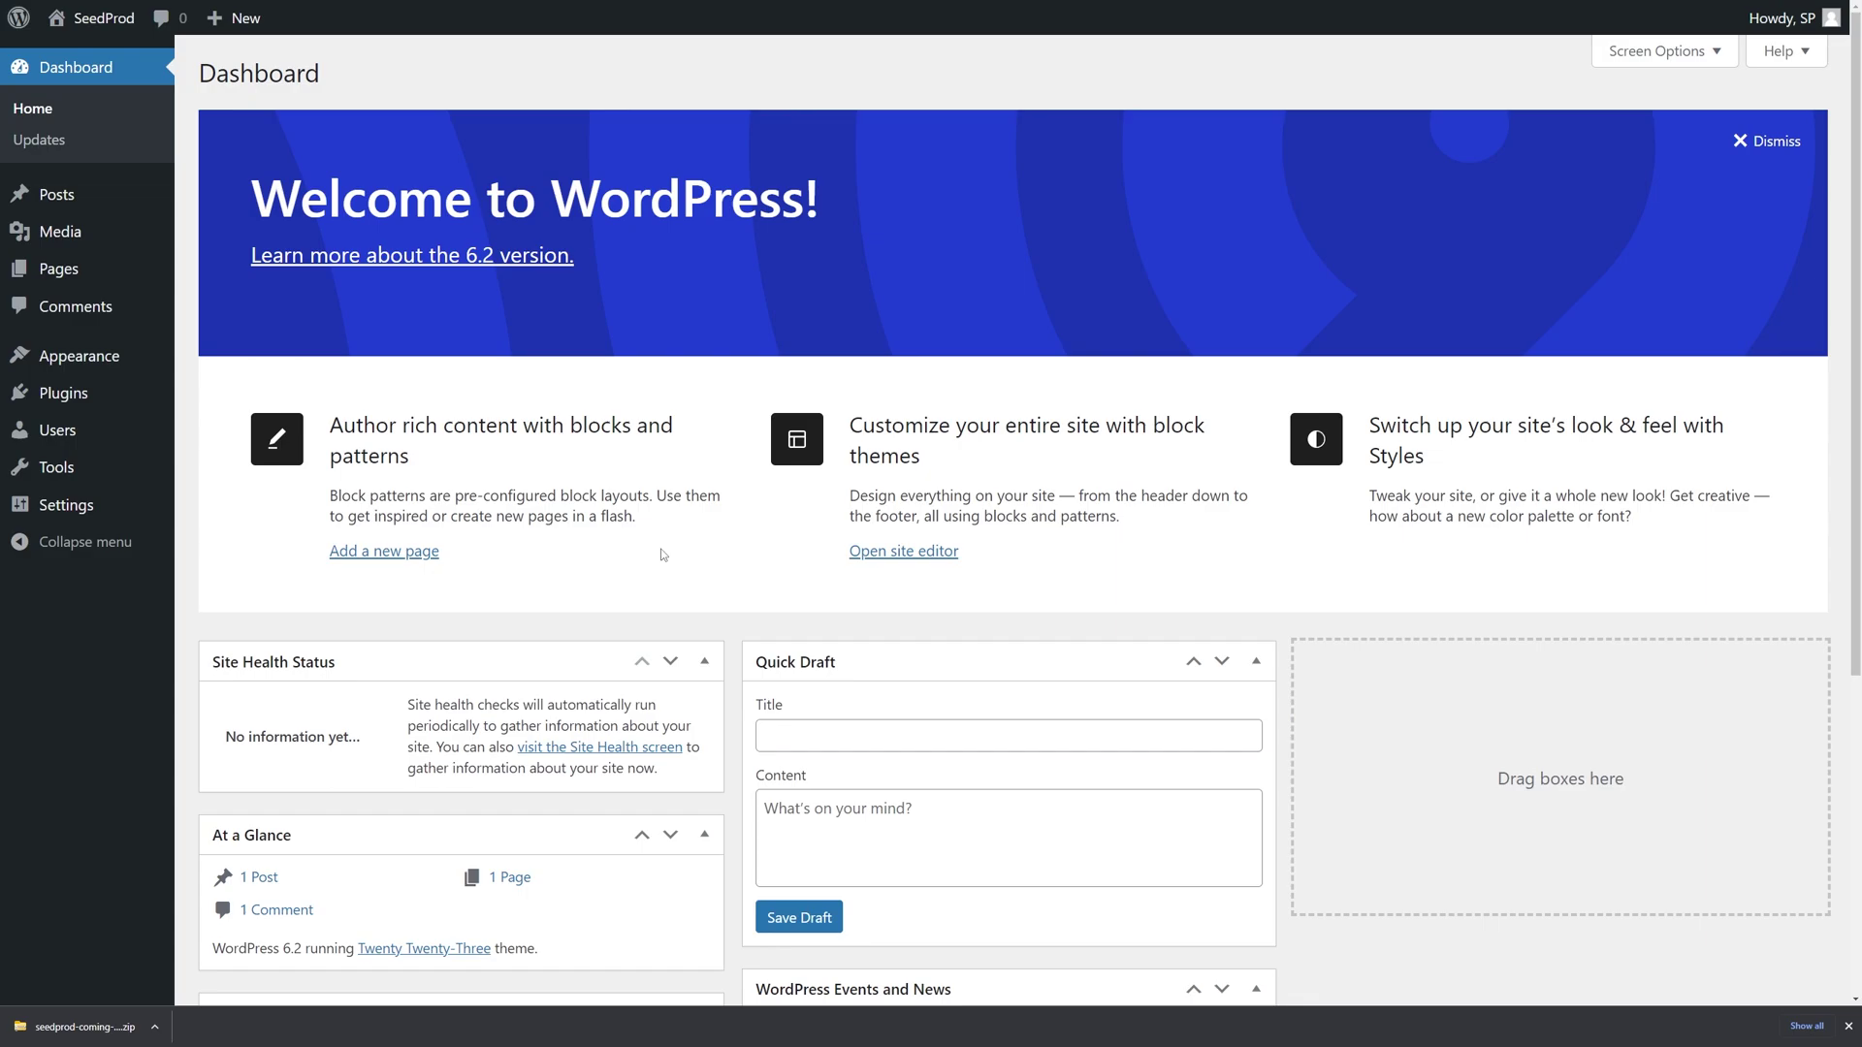
{"action": "mouse_move", "coordinate": [97, 397]}
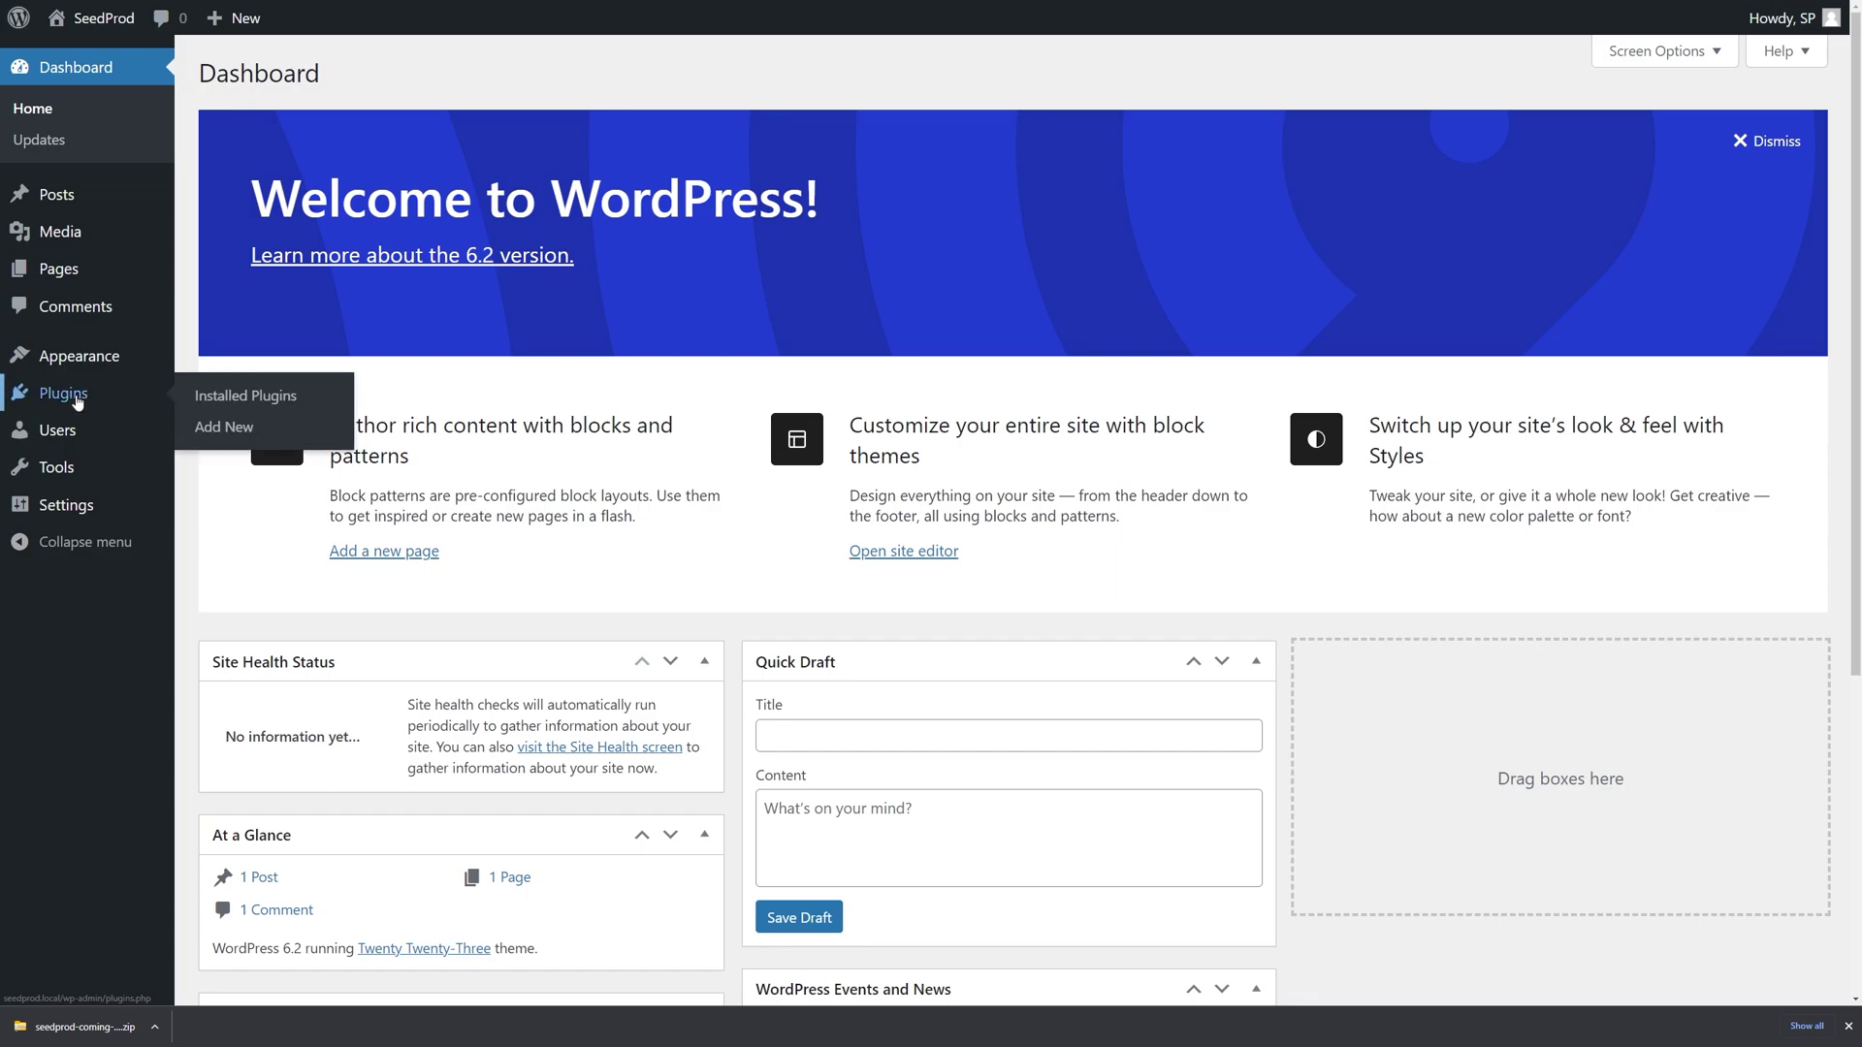
{"action": "left_click", "coordinate": [221, 430]}
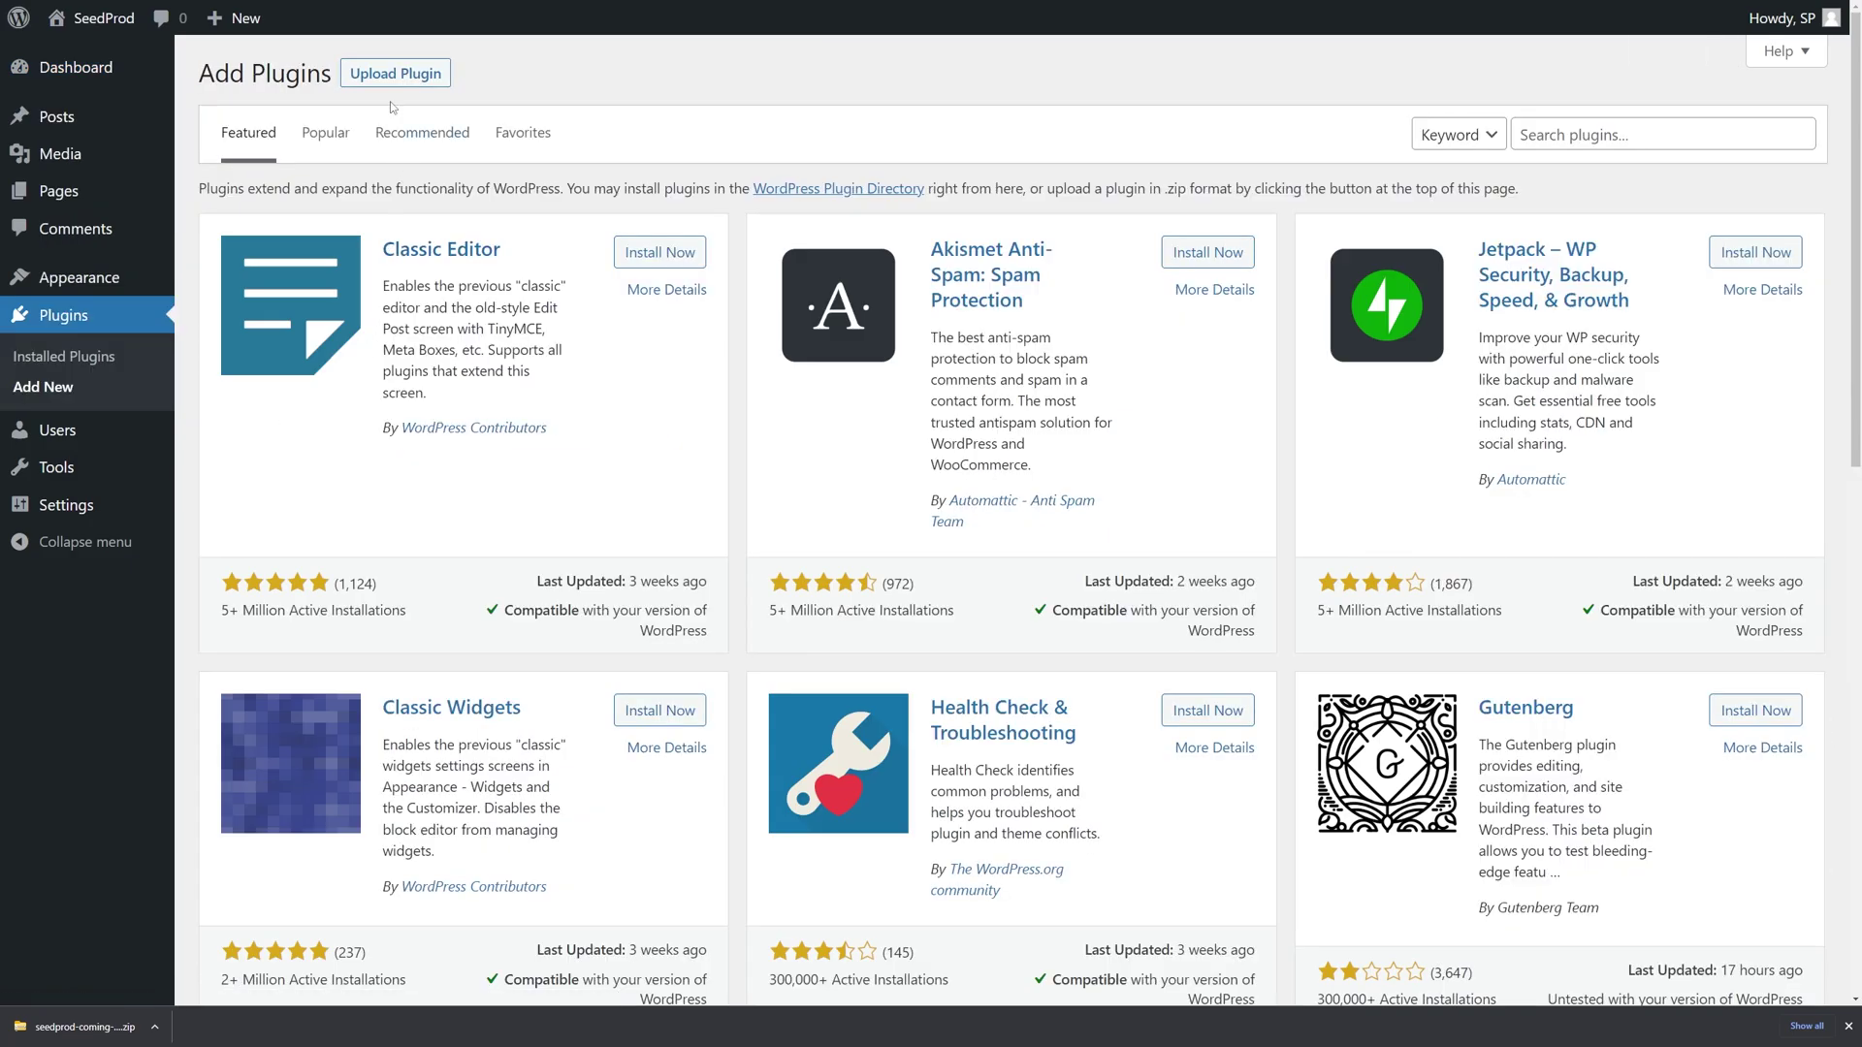
{"action": "left_click", "coordinate": [387, 78]}
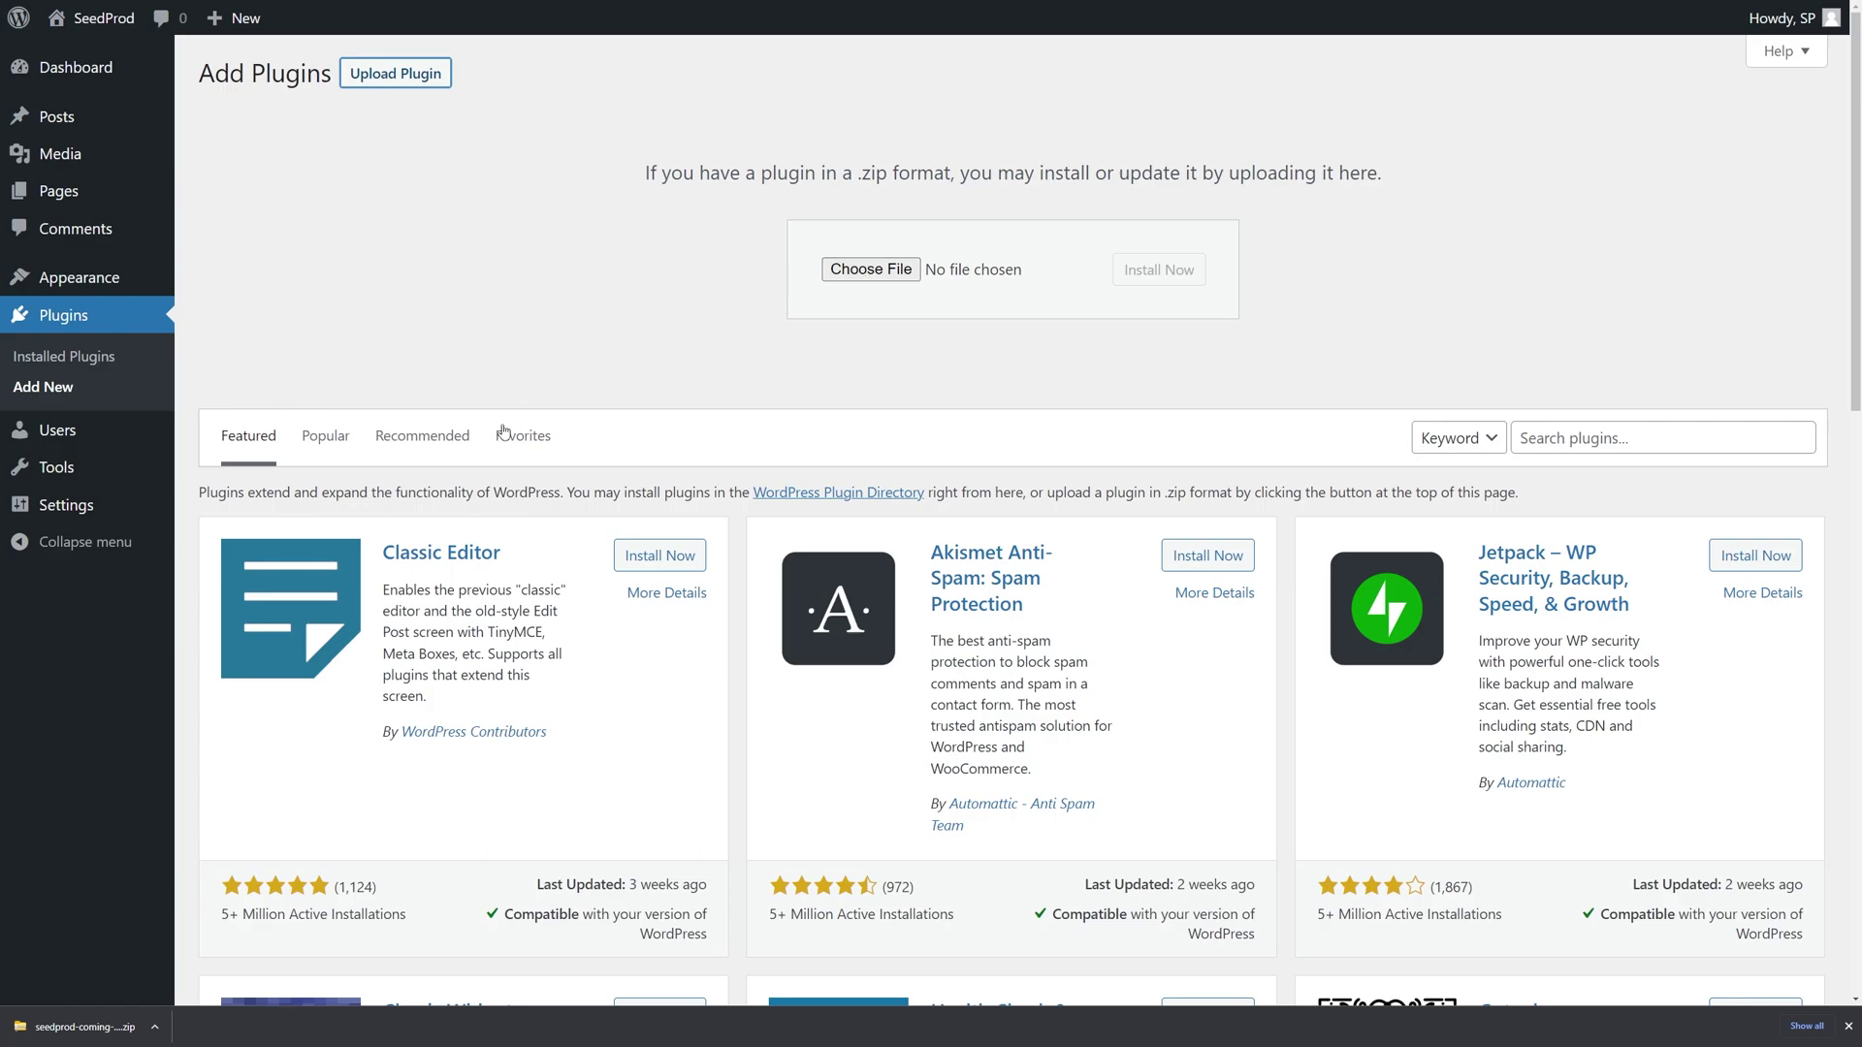
{"action": "left_click_drag", "start_coordinate": [83, 1026], "coordinate": [866, 276]}
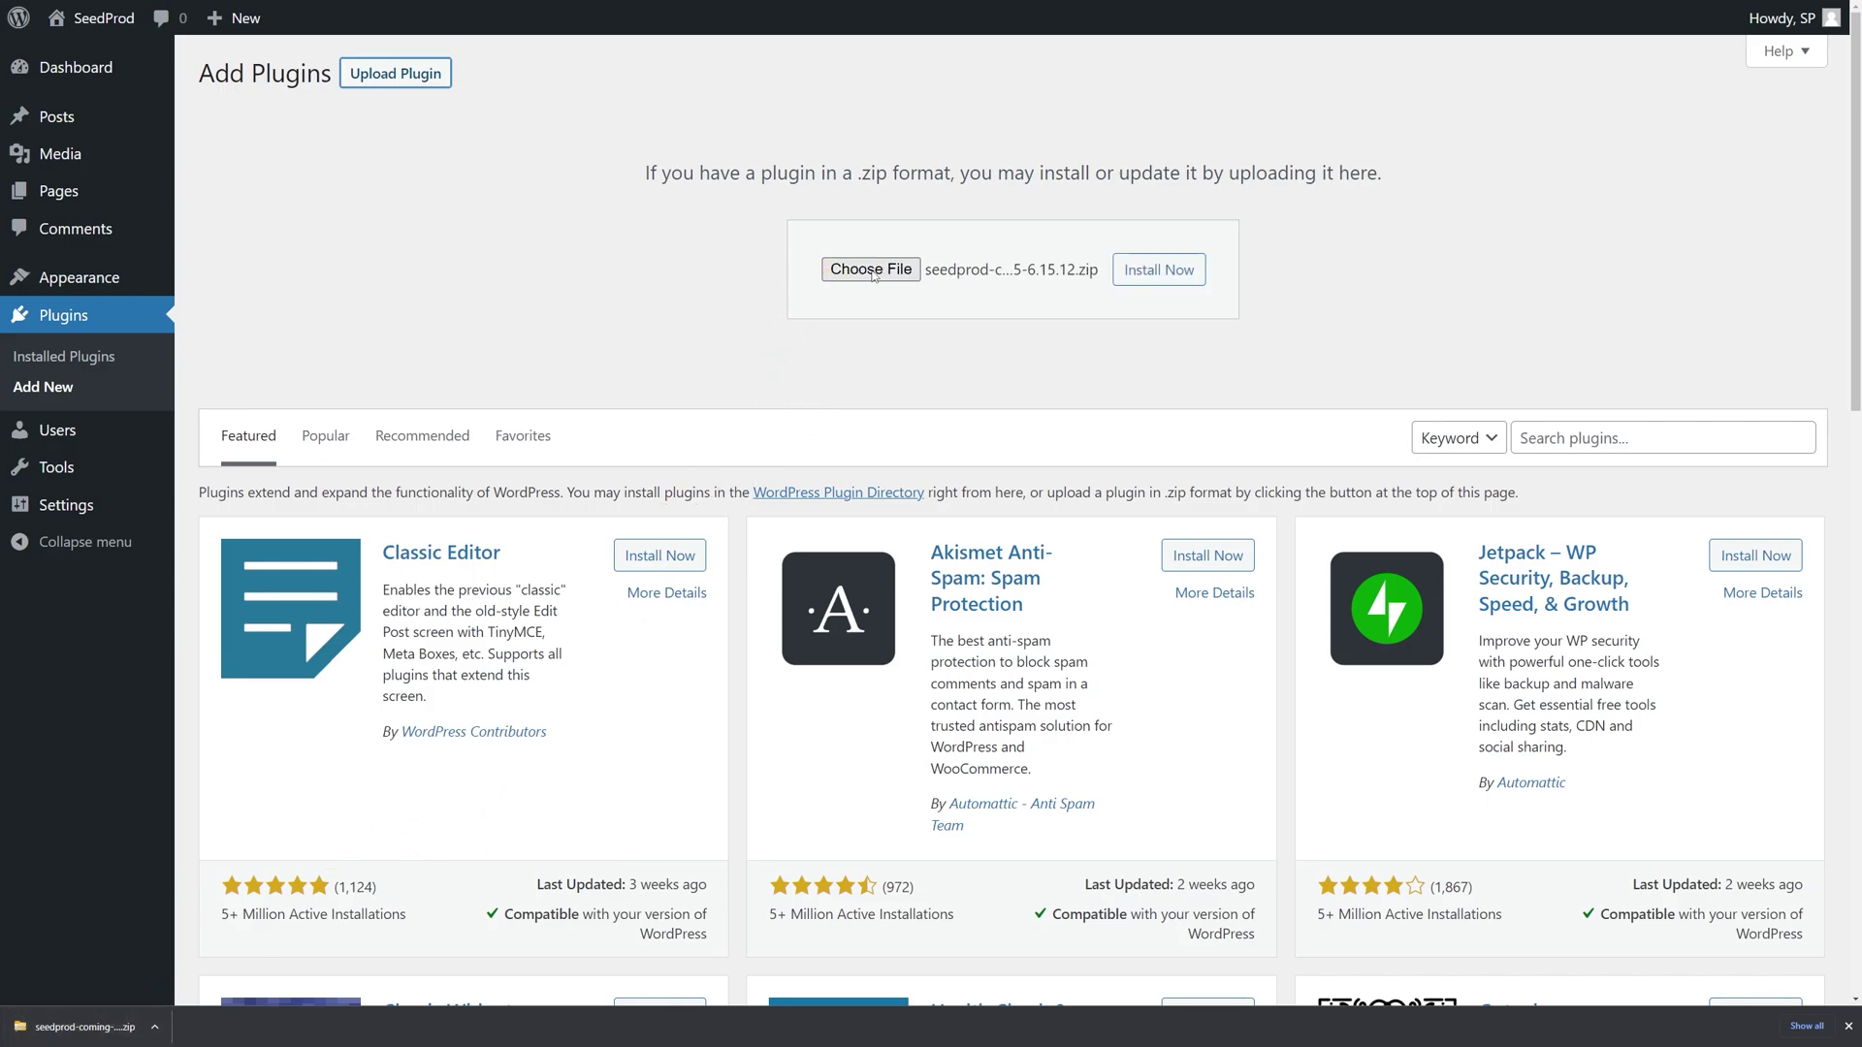
{"action": "left_click", "coordinate": [1164, 278]}
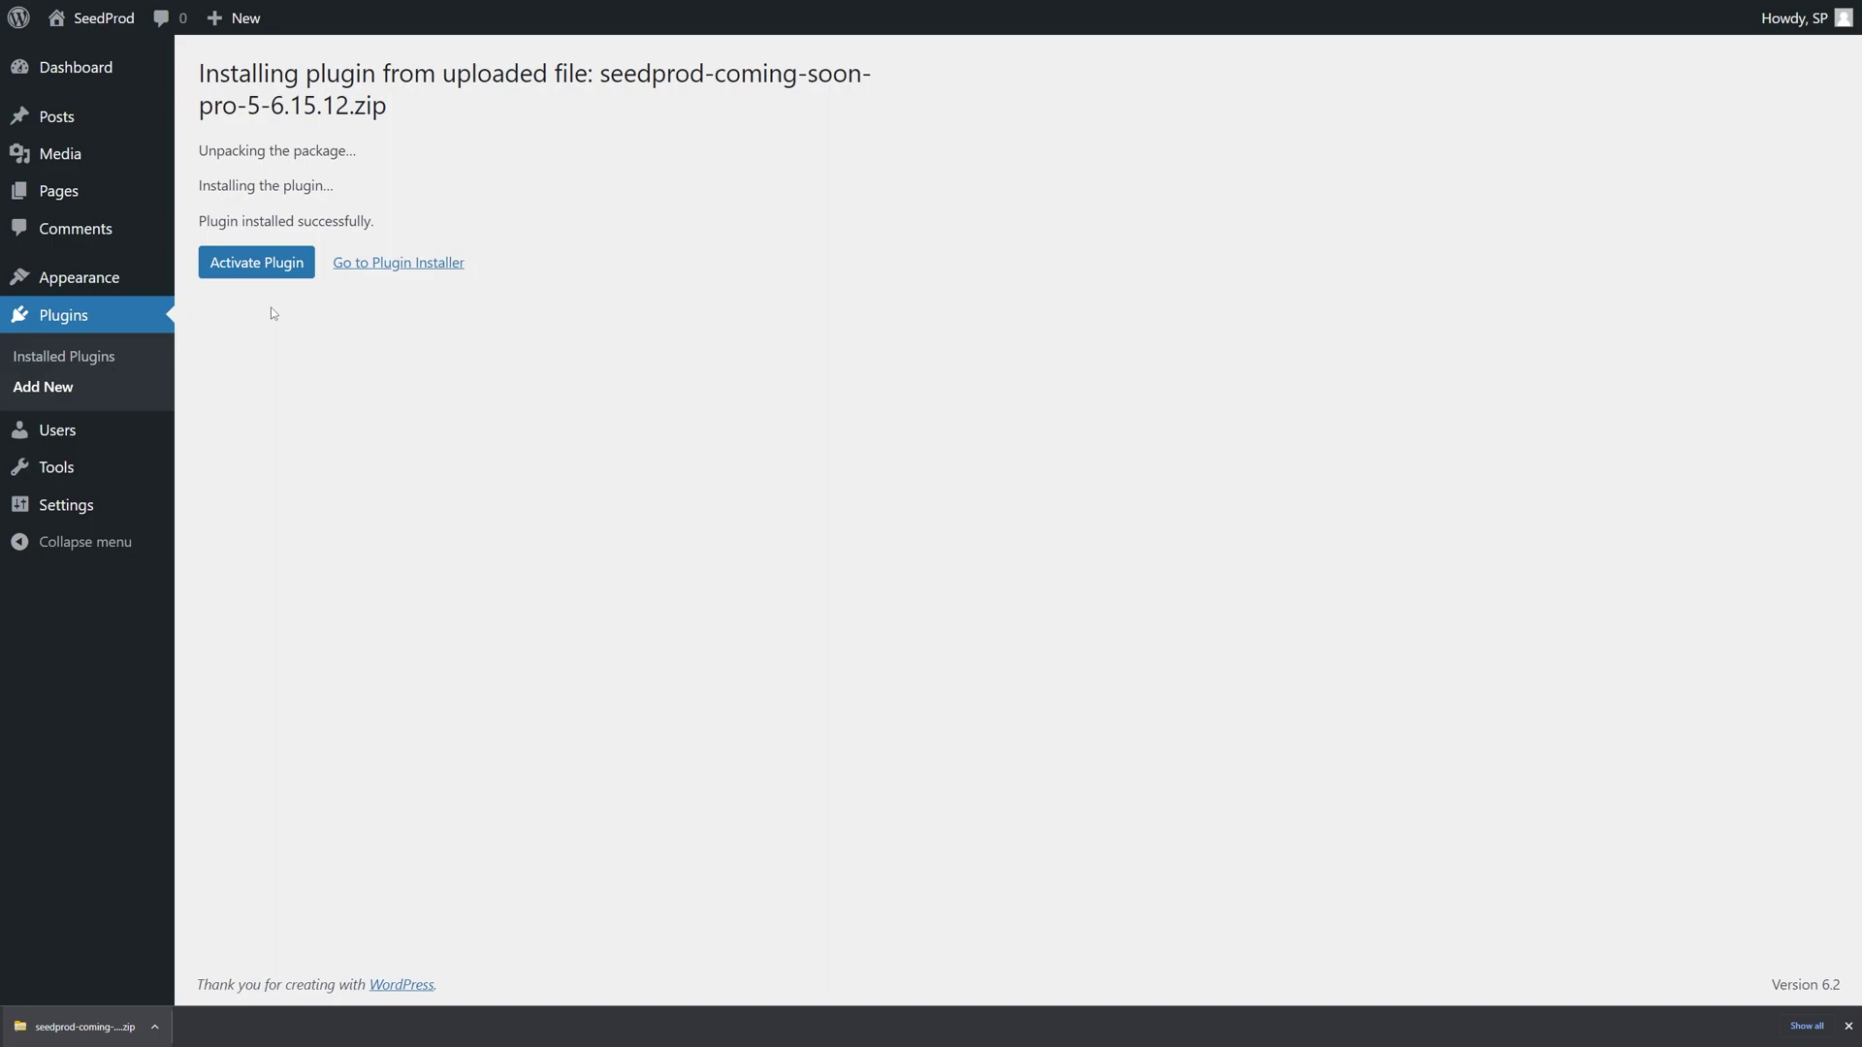
Step: Activate SeedProd, paste the license key and verify it as valid, then dismiss the download bar
{"action": "left_click", "coordinate": [256, 266]}
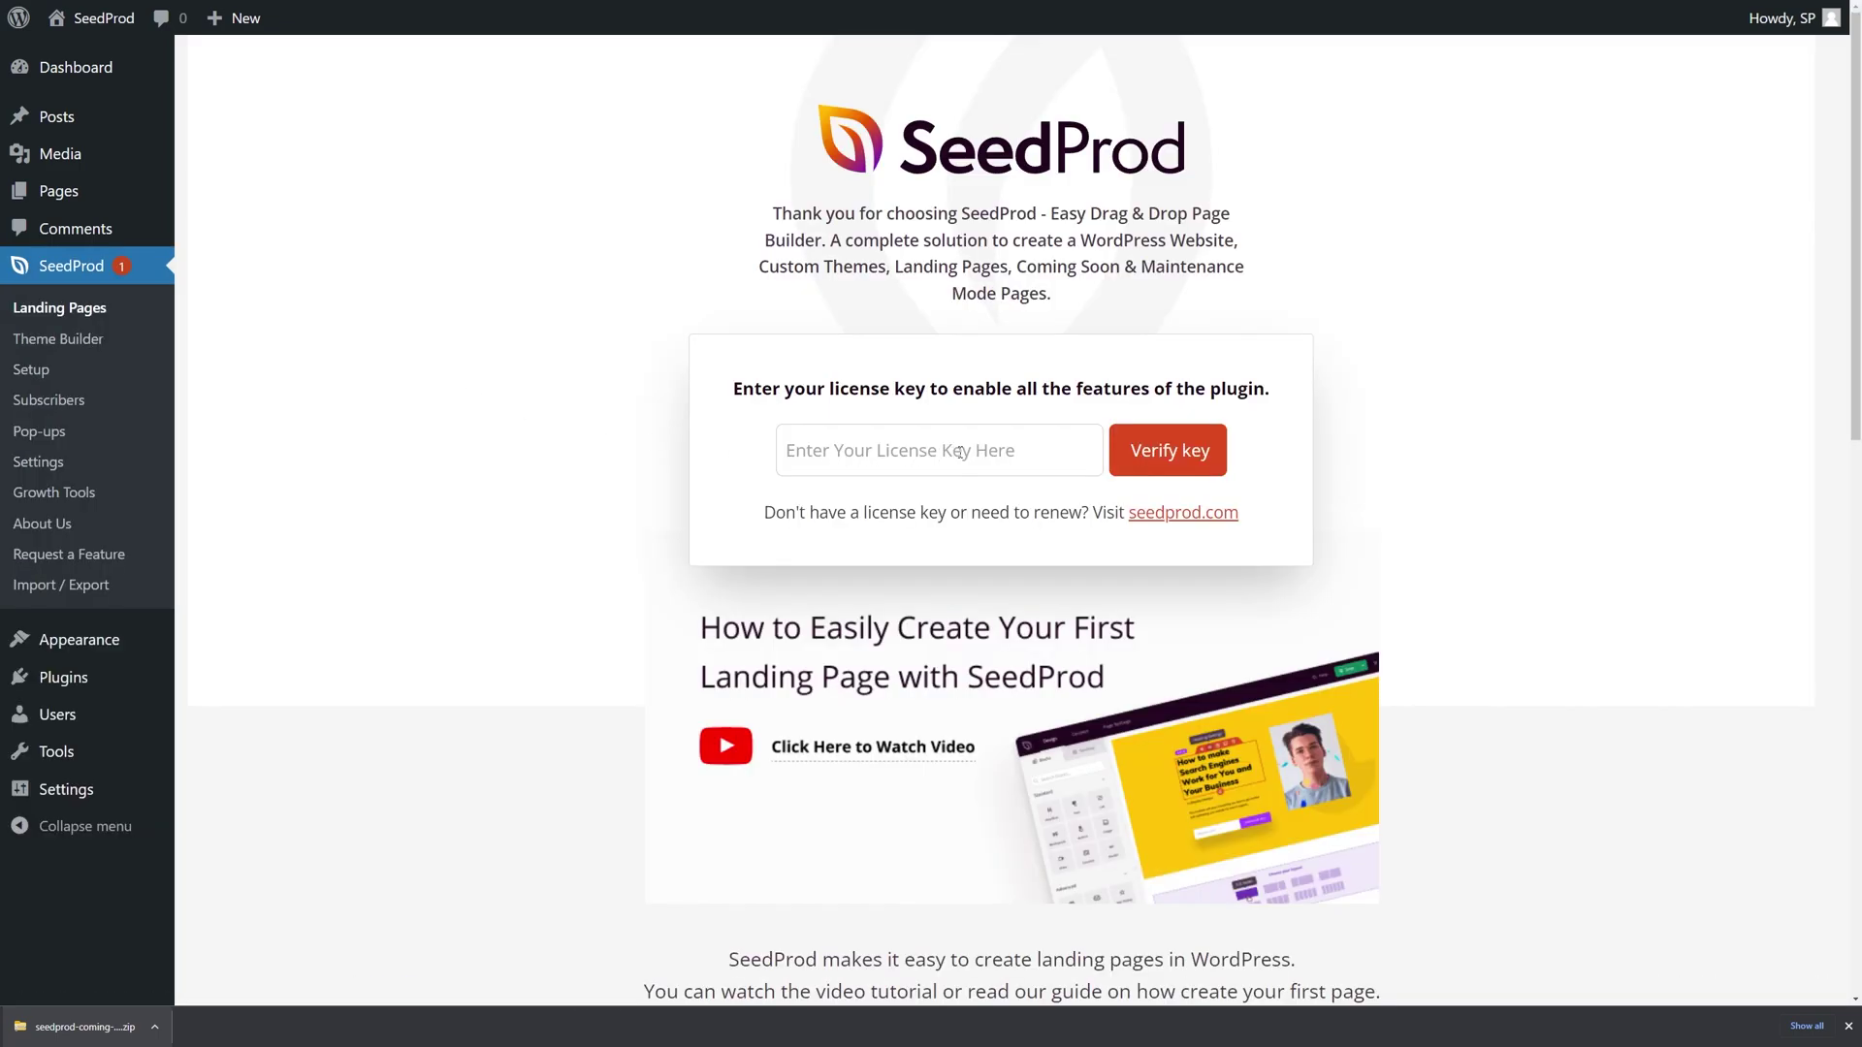
{"action": "left_click", "coordinate": [959, 453]}
{"action": "key", "text": "ctrl+v"}
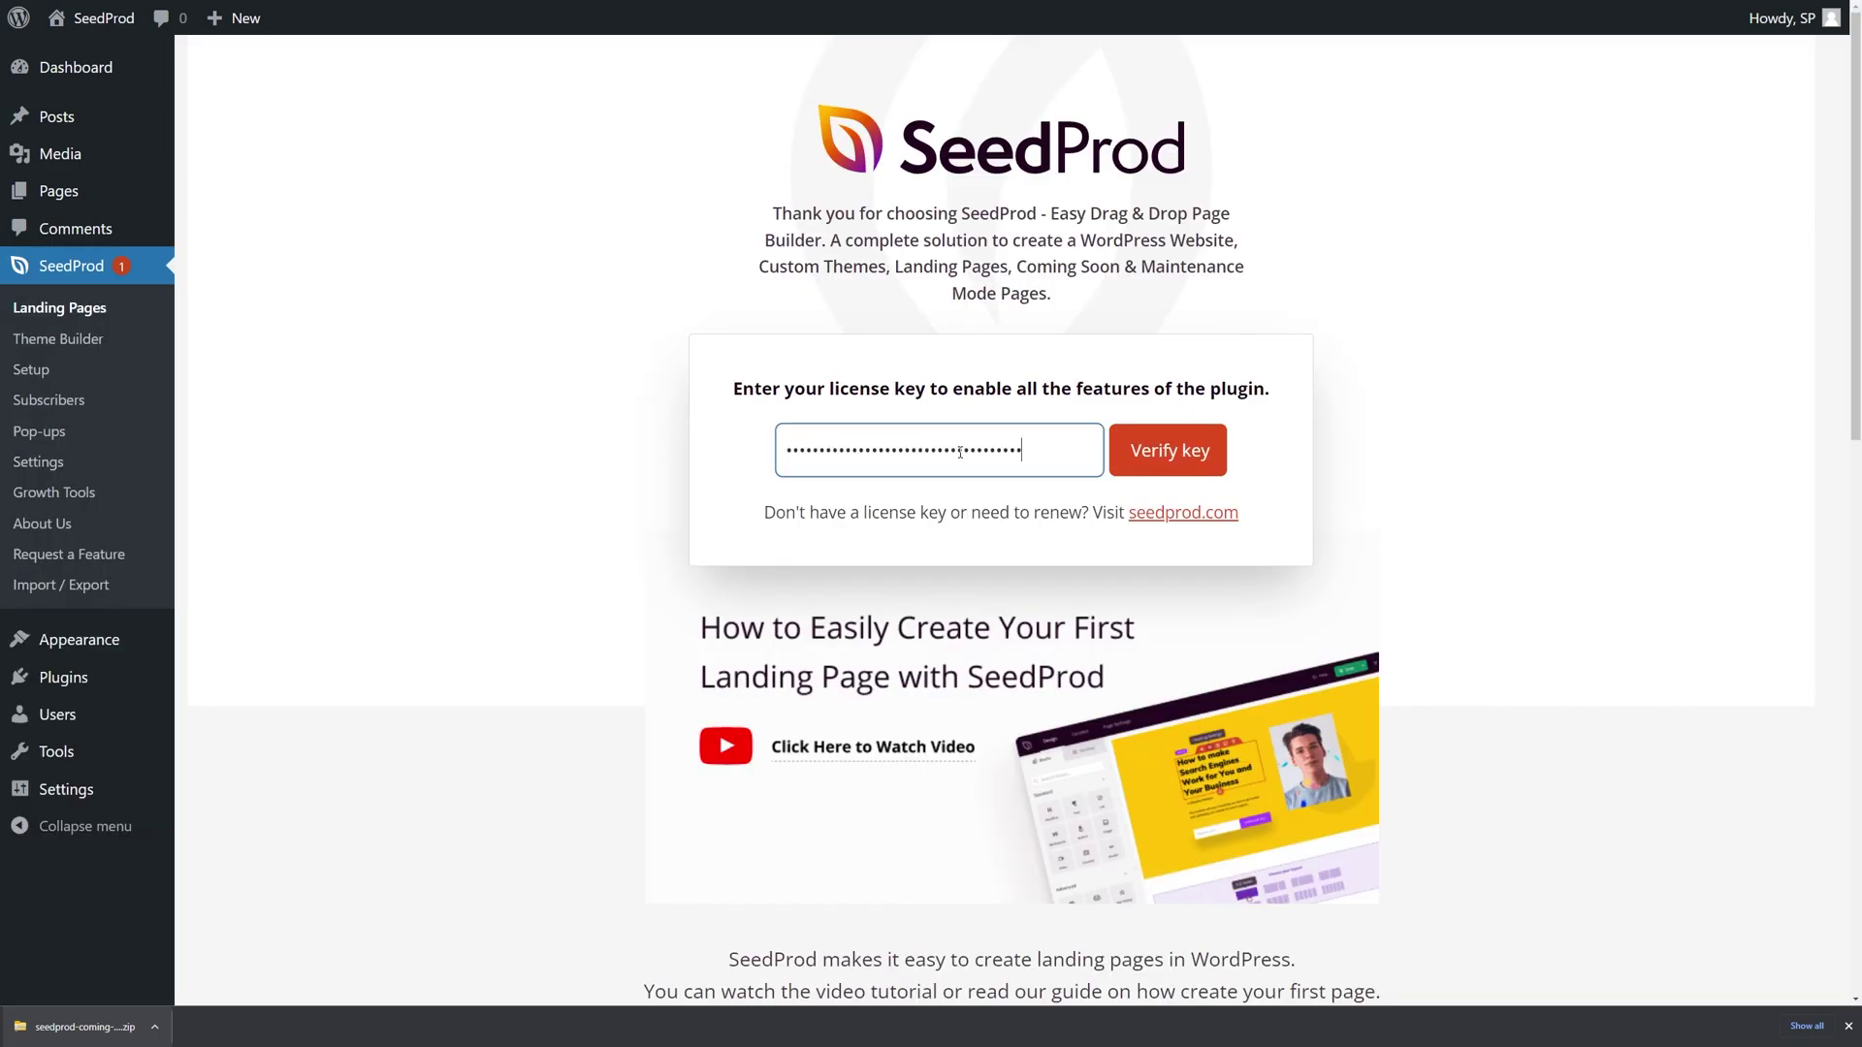
{"action": "left_click", "coordinate": [1195, 456]}
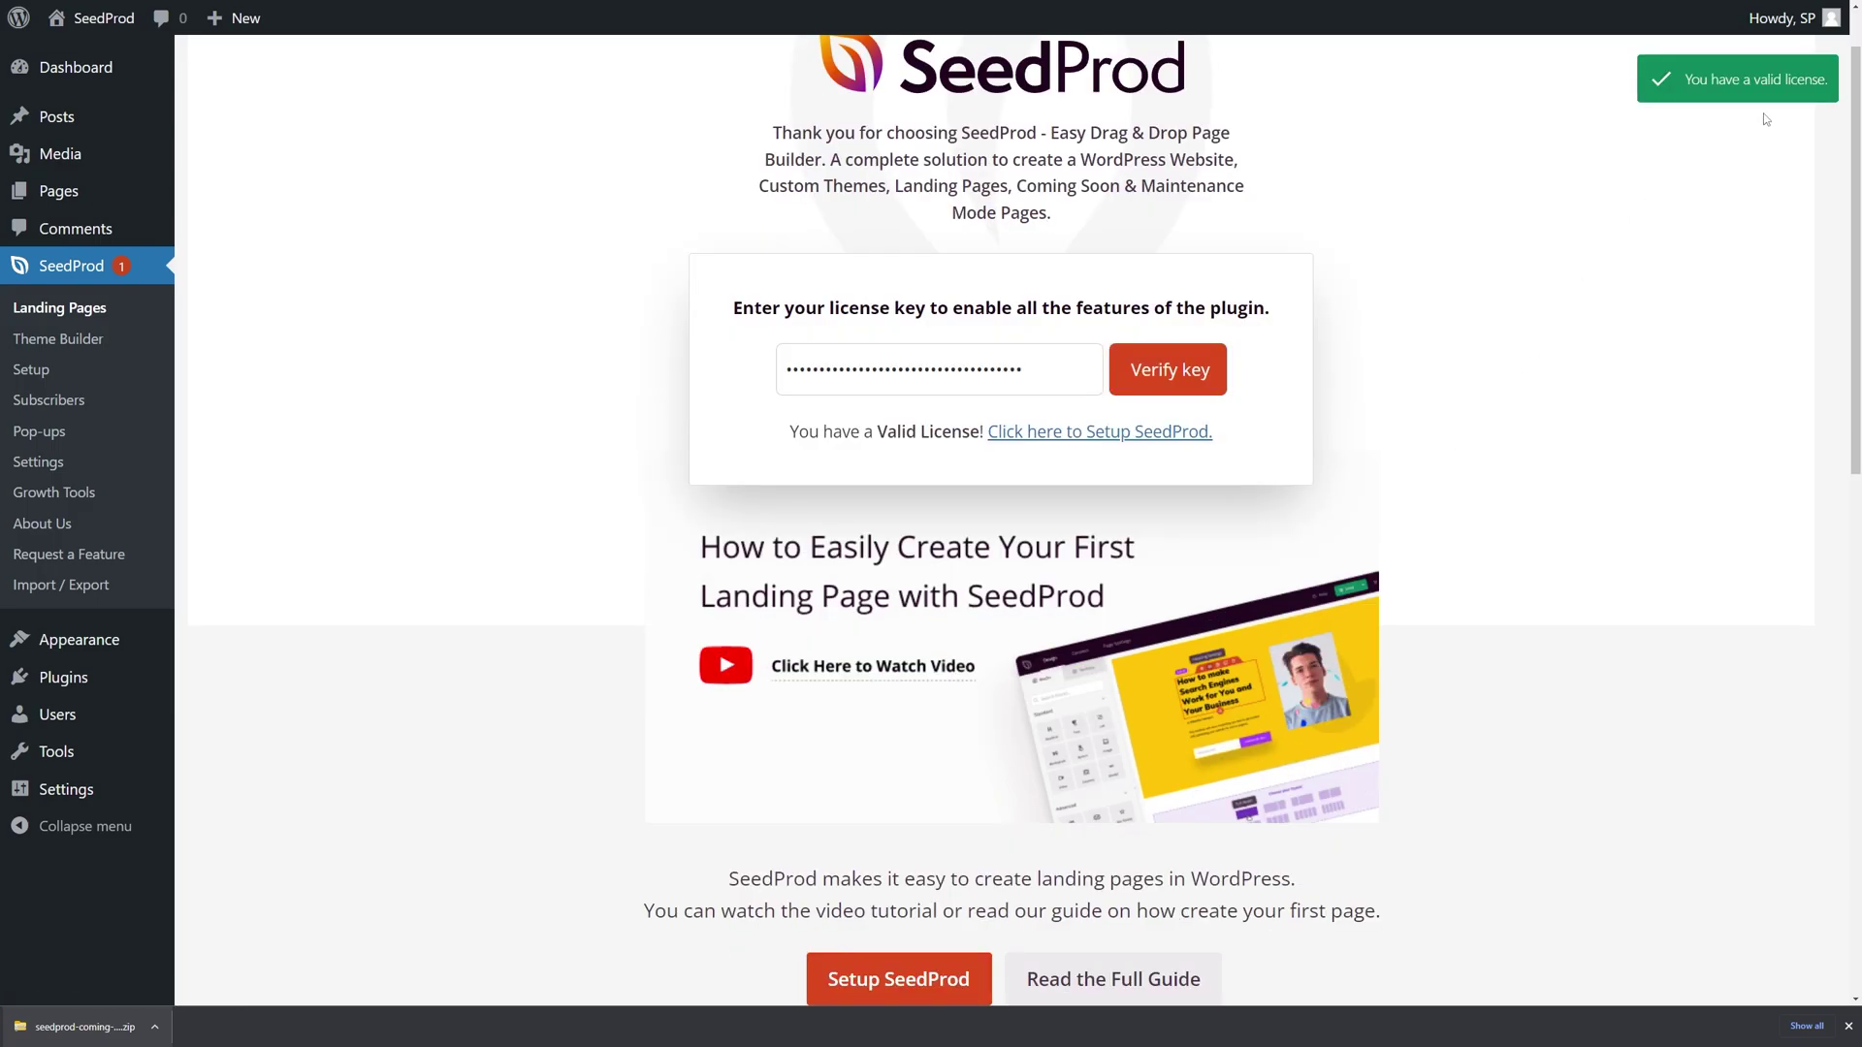
{"action": "left_click", "coordinate": [1847, 1026]}
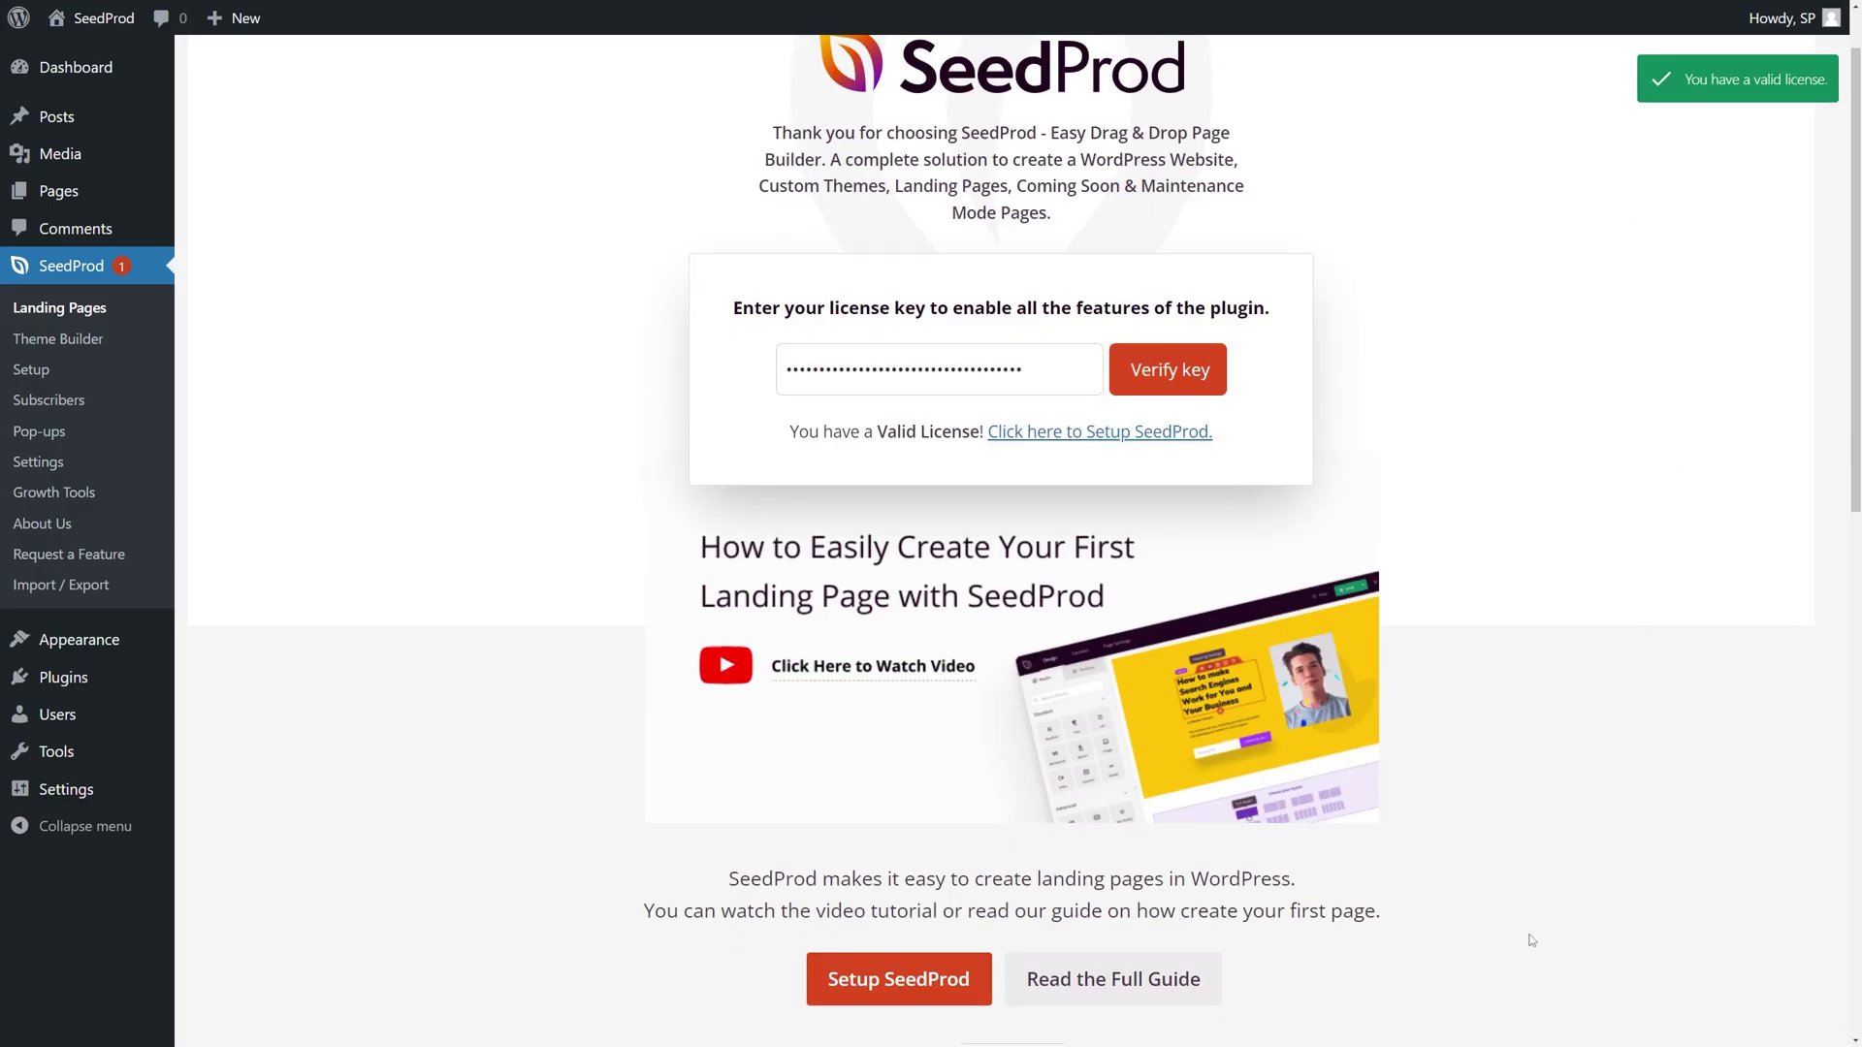
{"action": "scroll", "coordinate": [1357, 407], "scroll_direction": "up", "scroll_amount": 1}
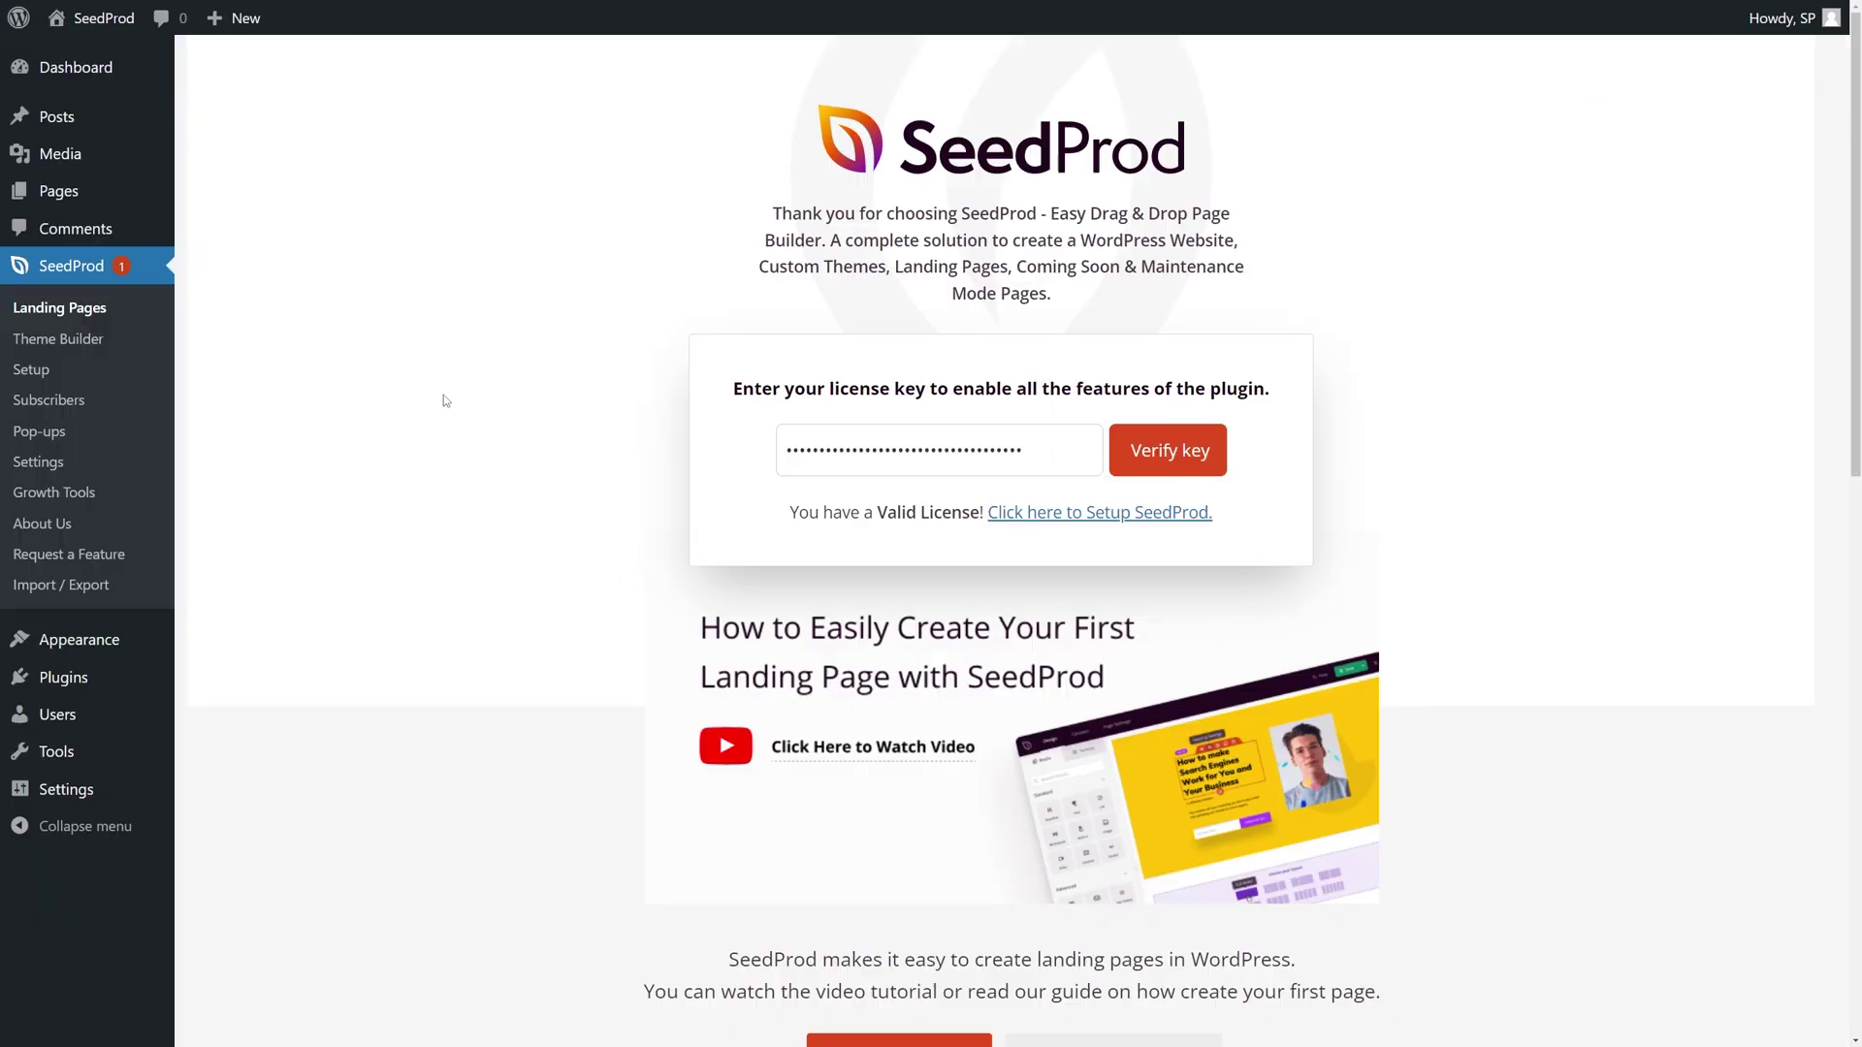
Step: In Theme Template Kits sorted by Popular, import the Personal Portfolio kit
{"action": "left_click", "coordinate": [50, 342]}
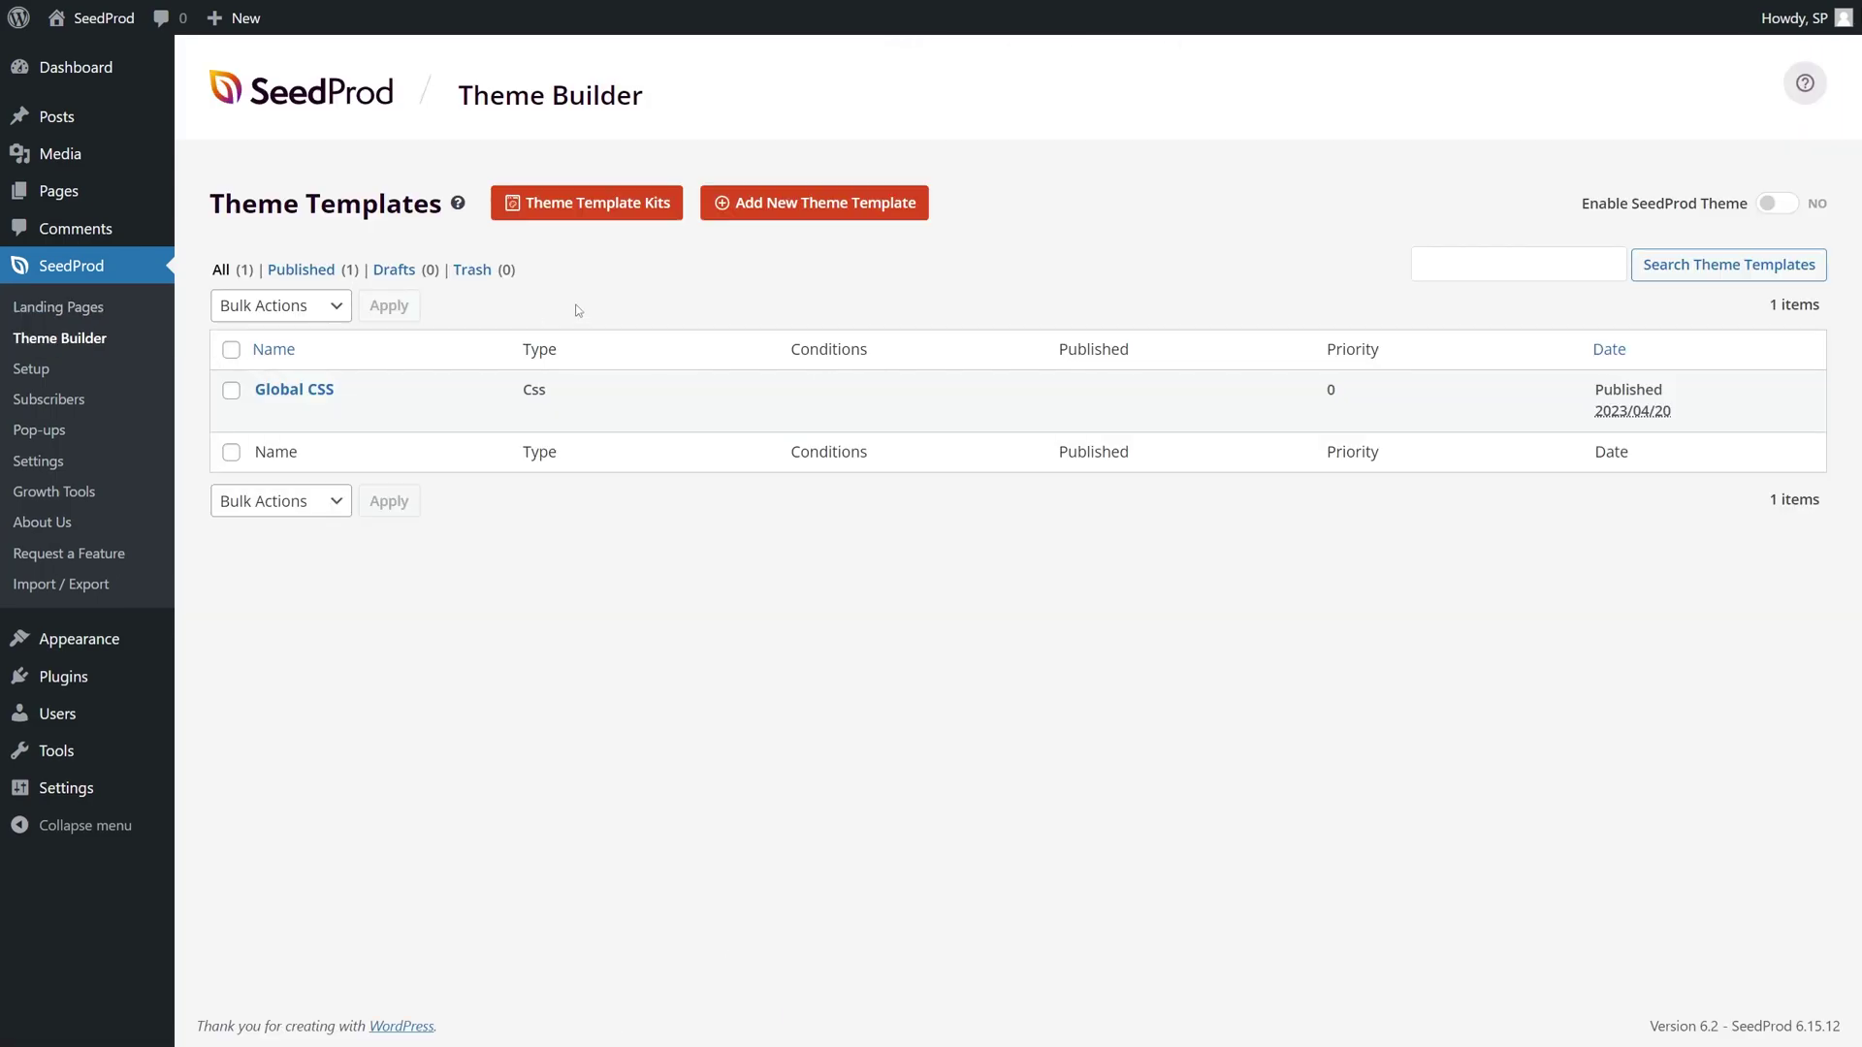
{"action": "left_click", "coordinate": [593, 209]}
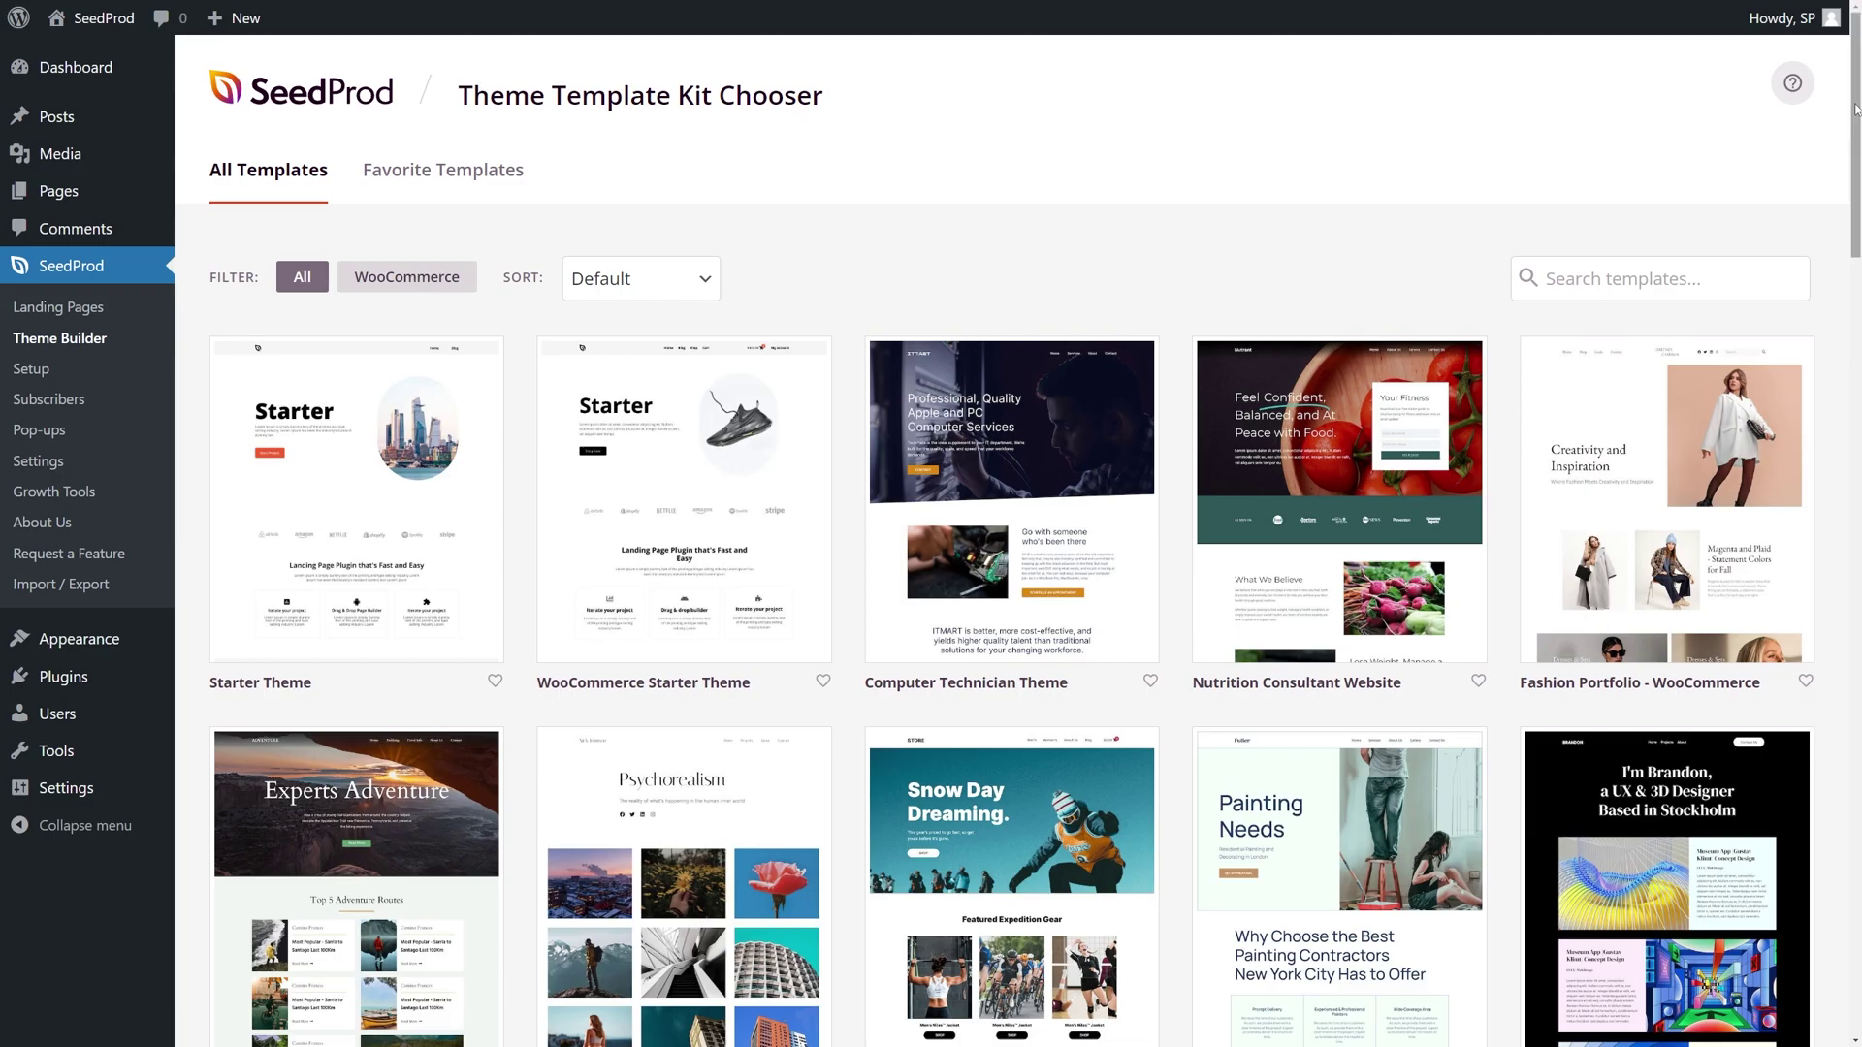
{"action": "left_click_drag", "start_coordinate": [1854, 109], "coordinate": [1812, 594]}
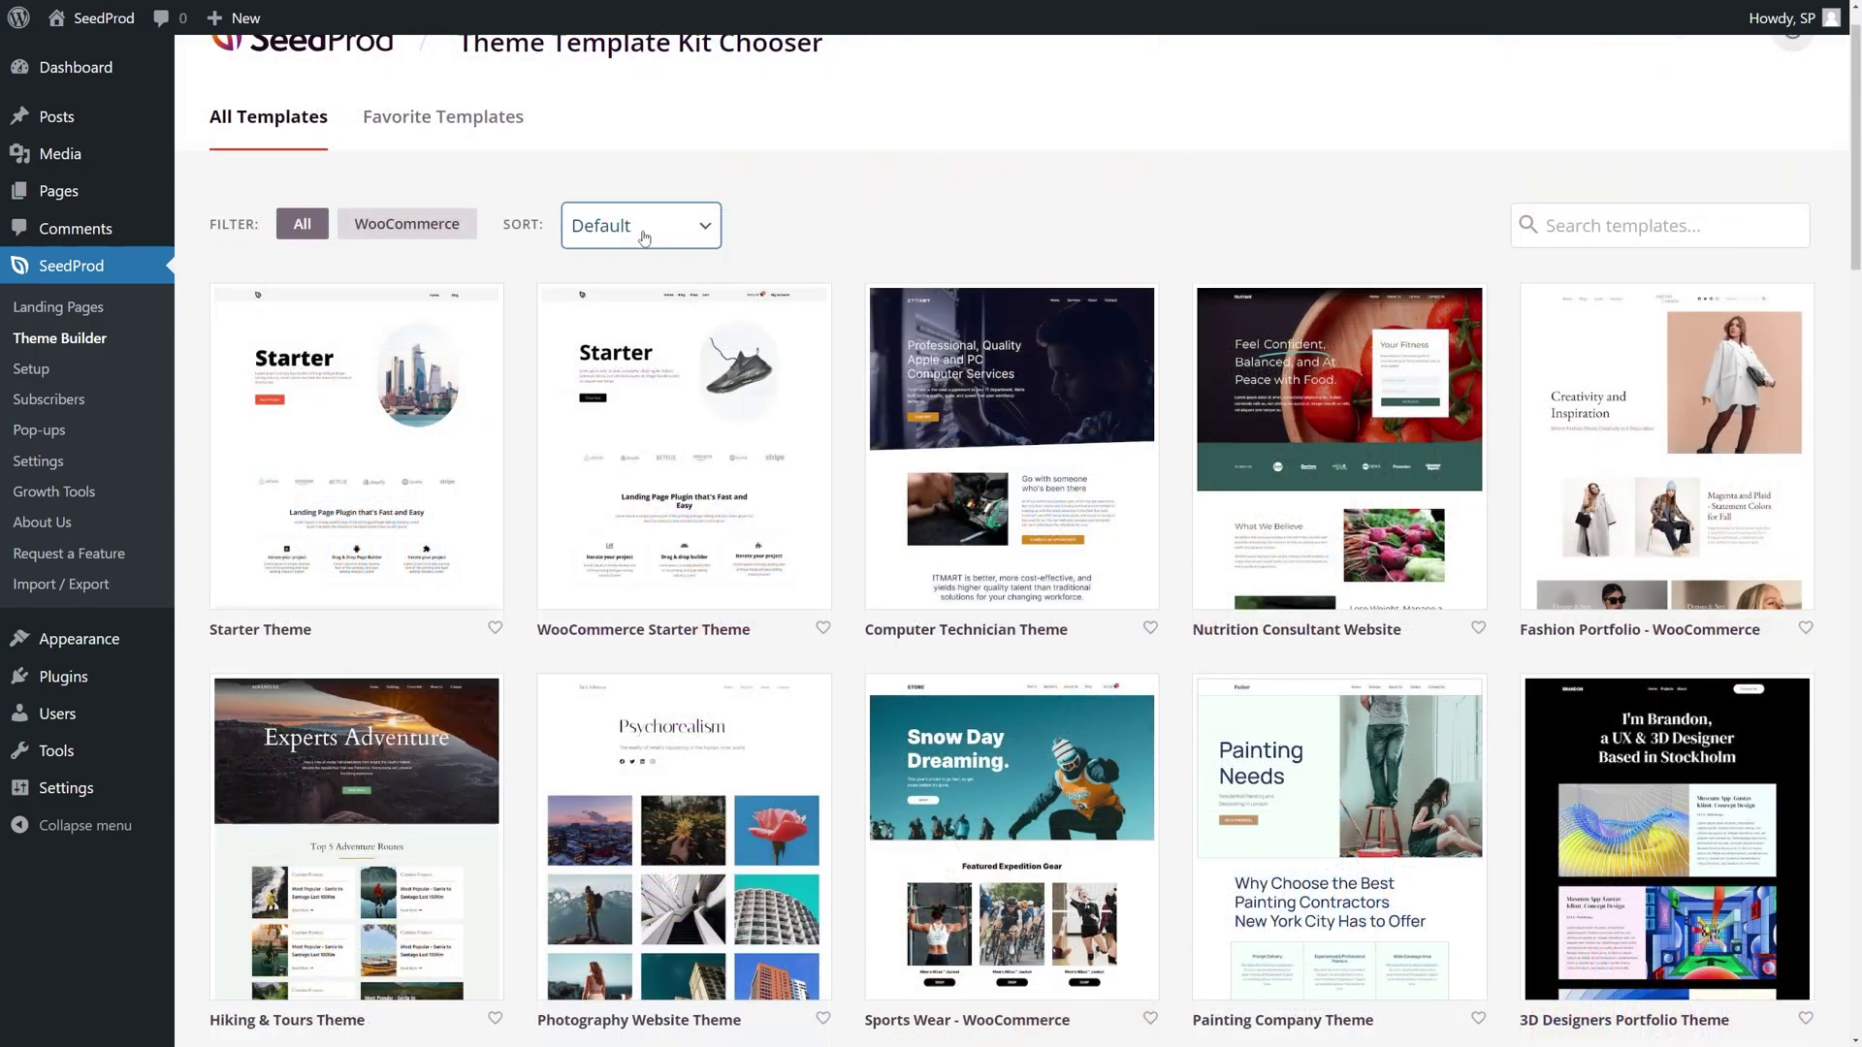
{"action": "left_click", "coordinate": [640, 229]}
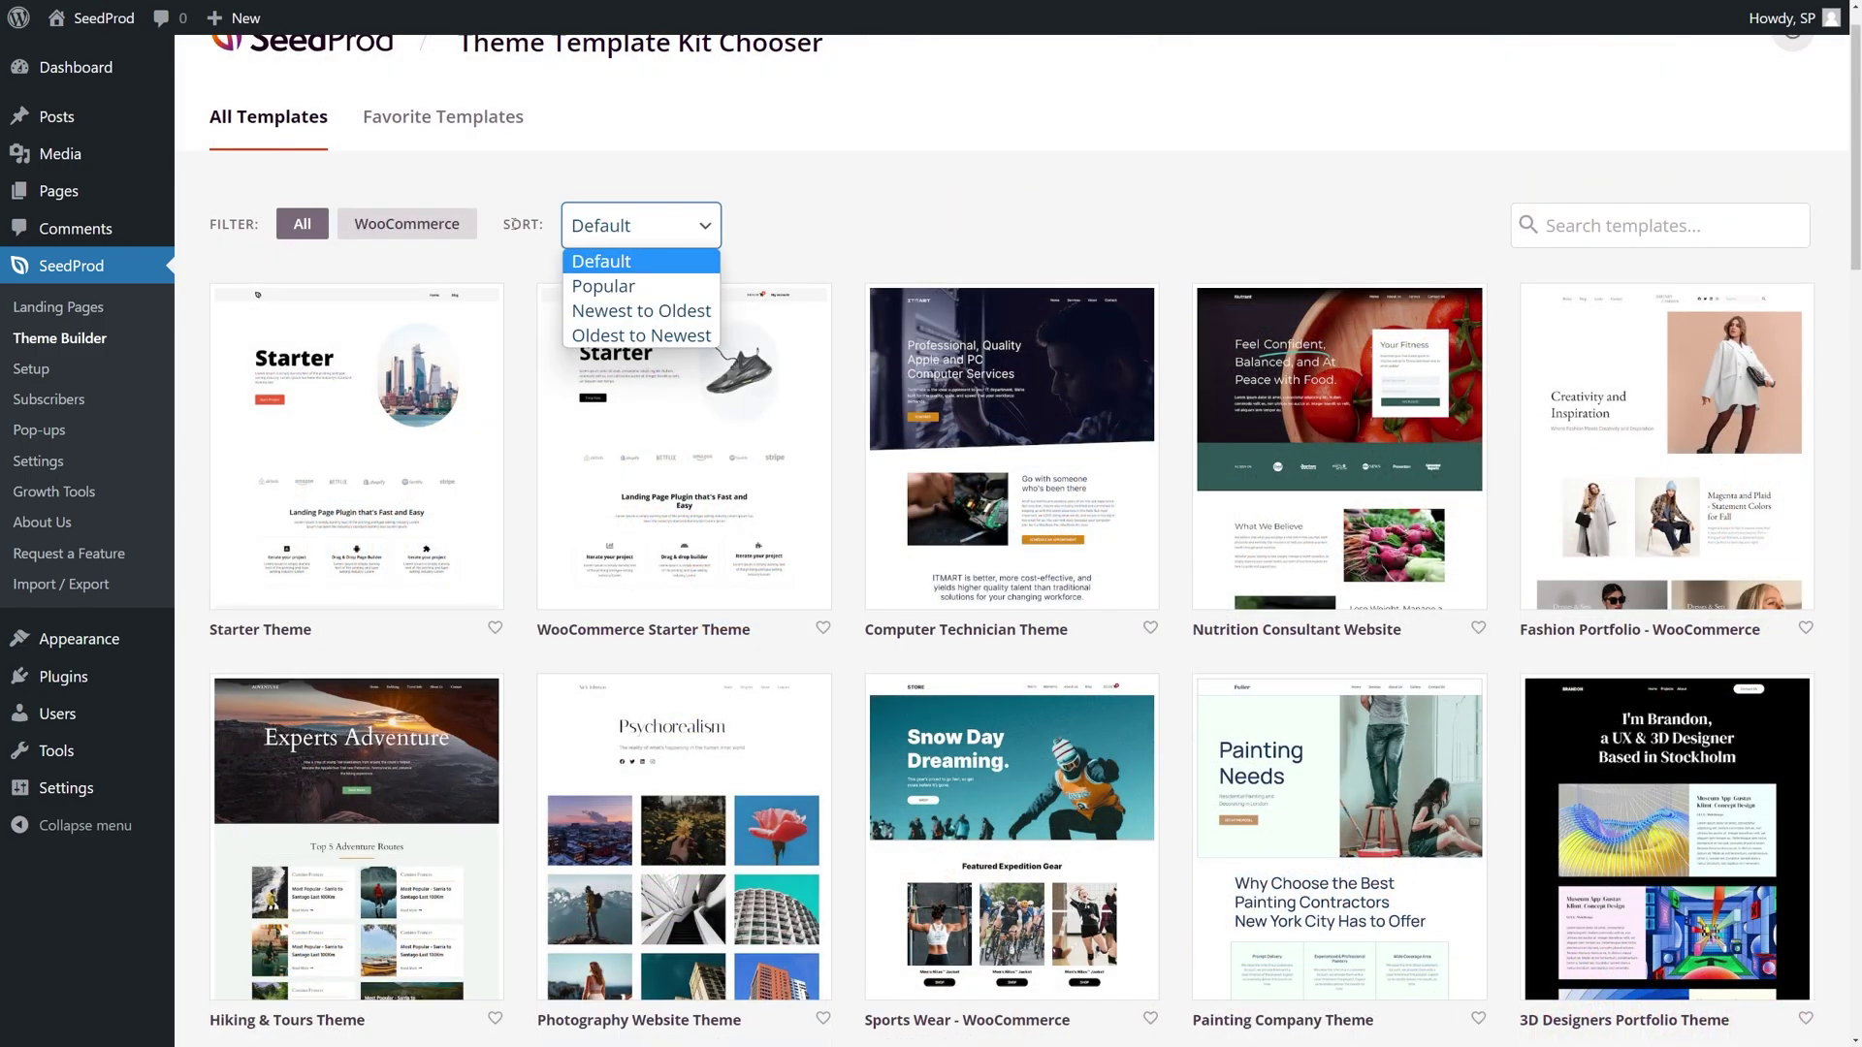
{"action": "left_click", "coordinate": [632, 287]}
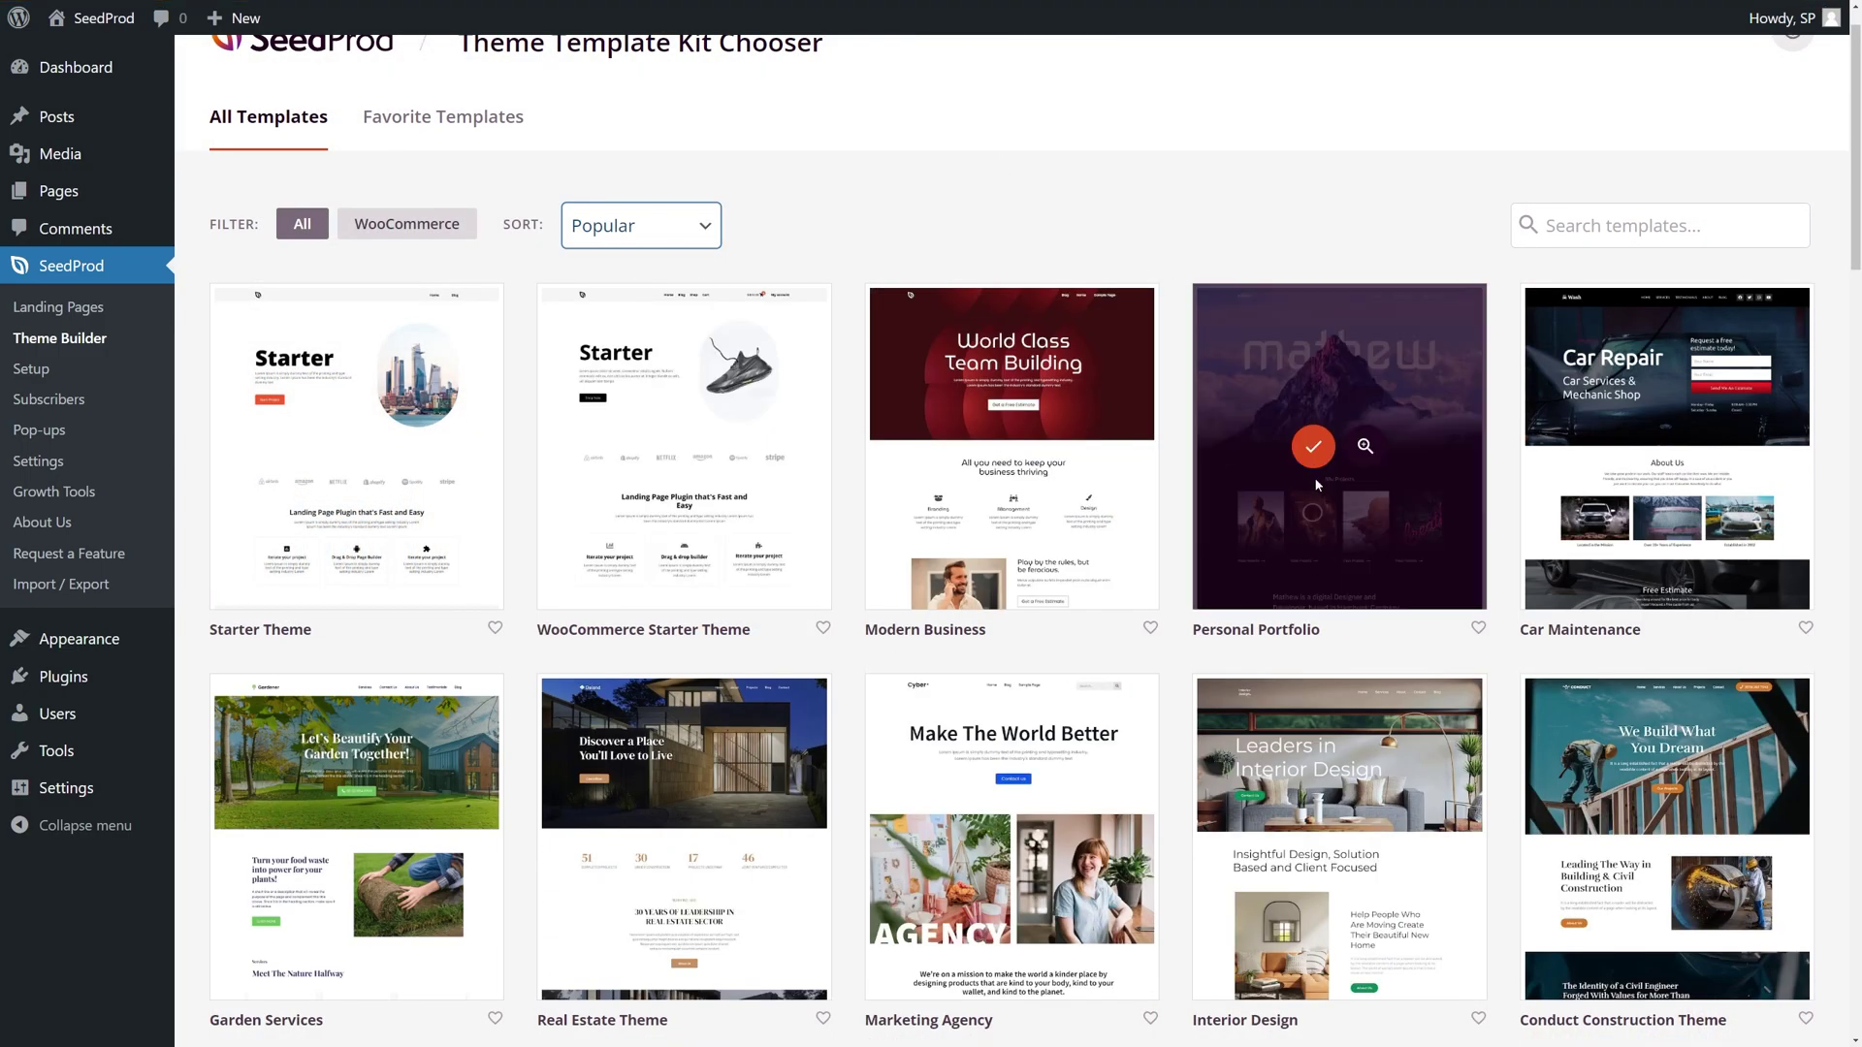
{"action": "left_click", "coordinate": [1313, 448]}
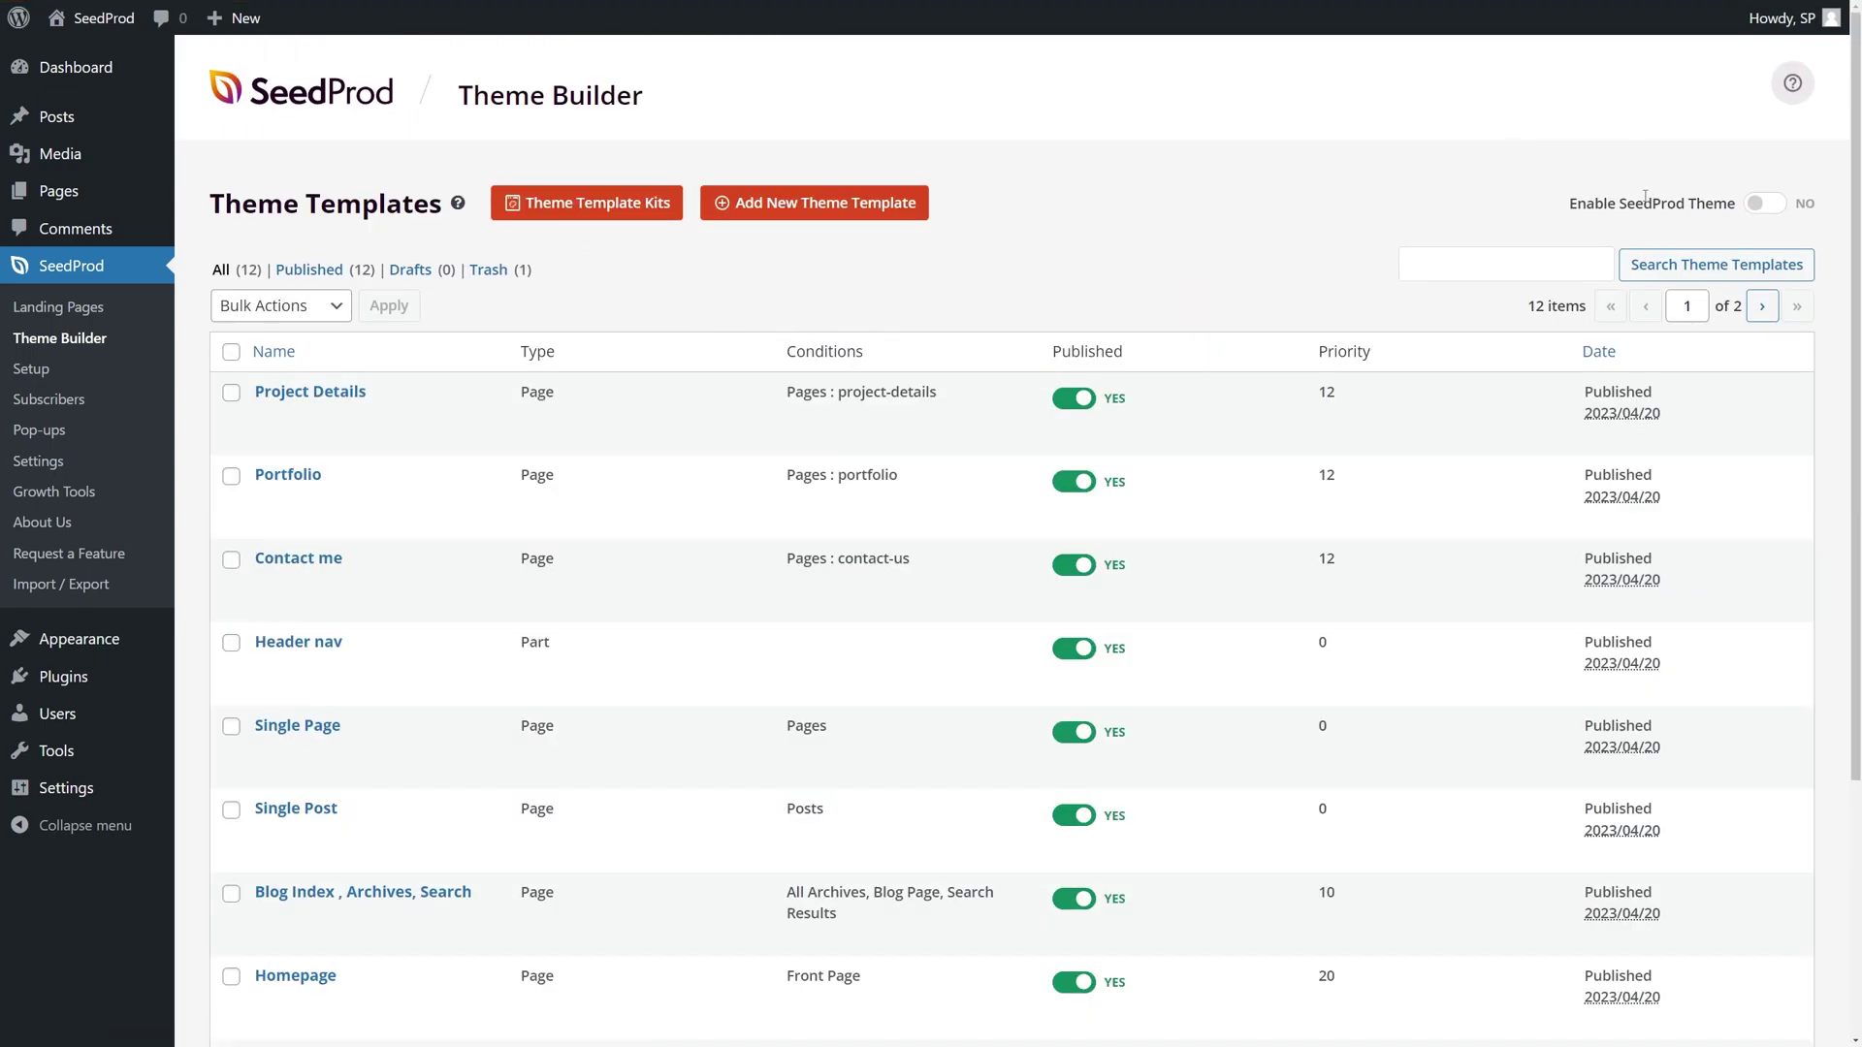
Step: Enable the SeedProd theme, then view the live Blog page and the Hello world! post
{"action": "left_click", "coordinate": [1766, 206]}
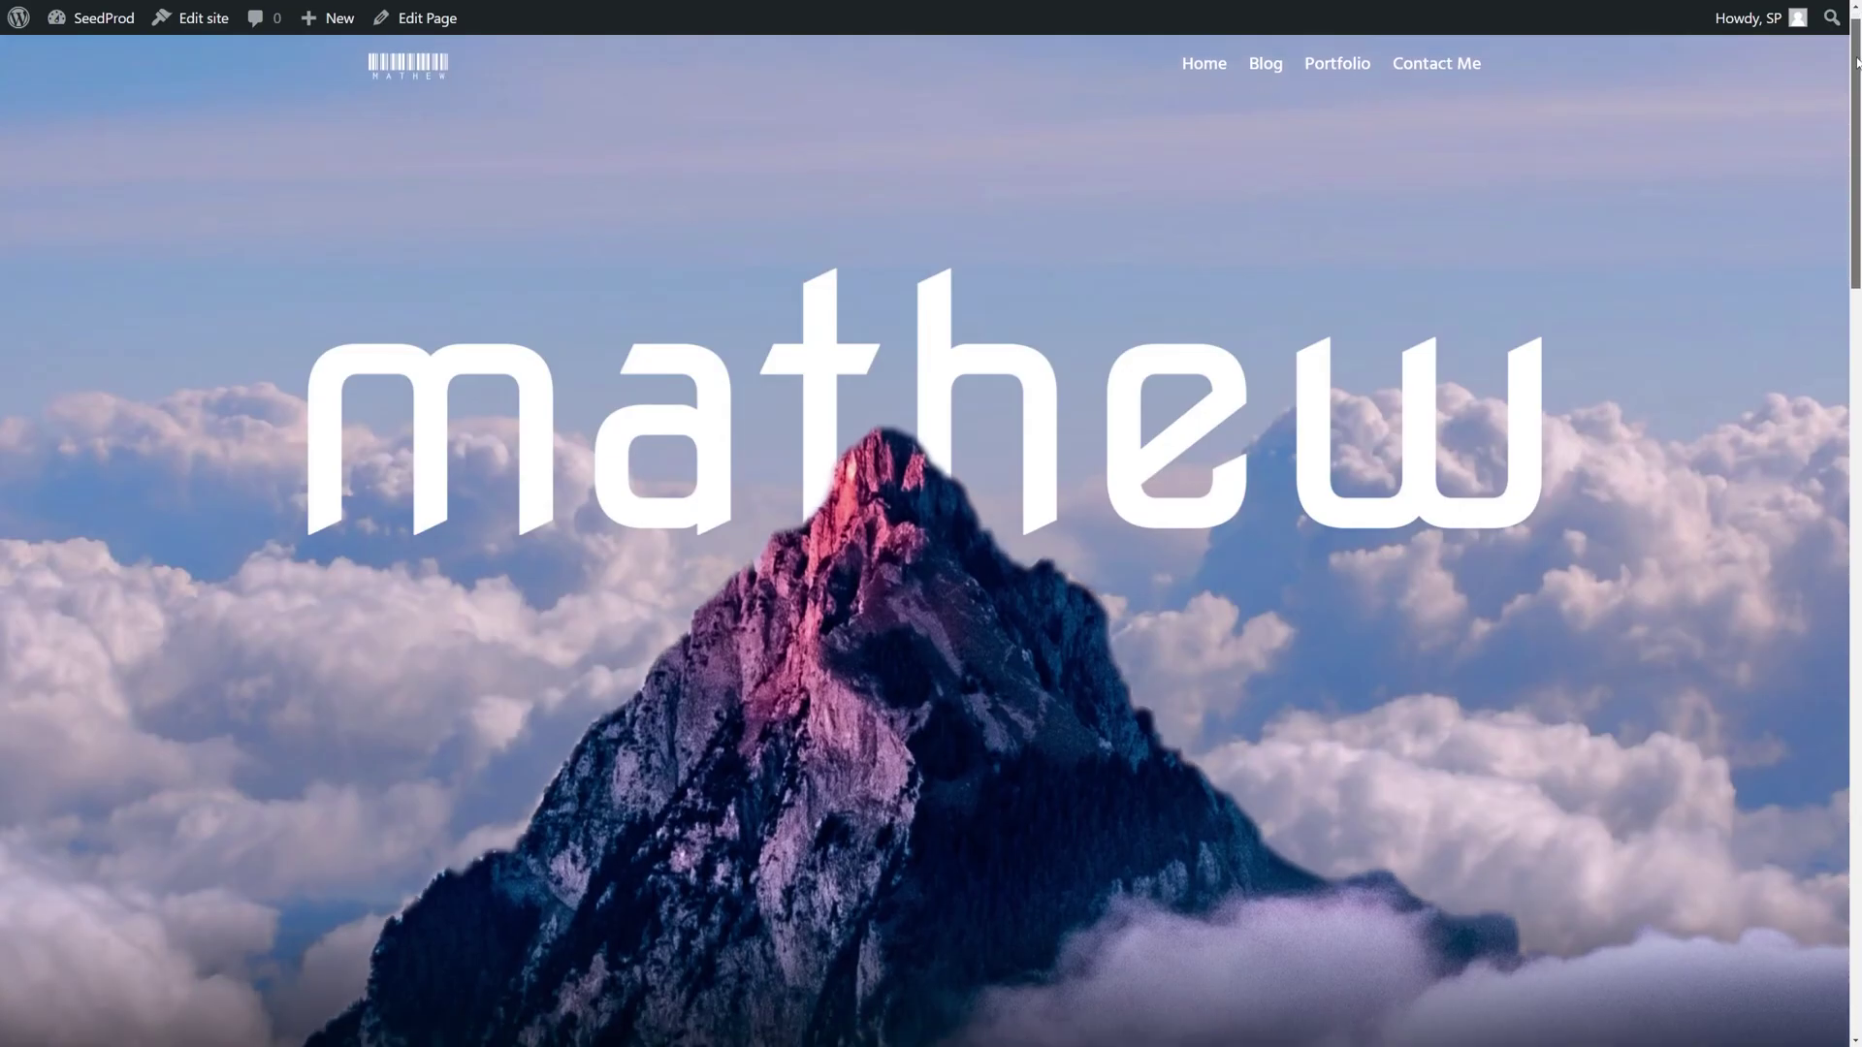
{"action": "mouse_move", "coordinate": [1858, 66]}
{"action": "left_mouse_down"}
{"action": "mouse_move", "coordinate": [1858, 844]}
{"action": "mouse_move", "coordinate": [1858, 85]}
{"action": "left_mouse_up"}
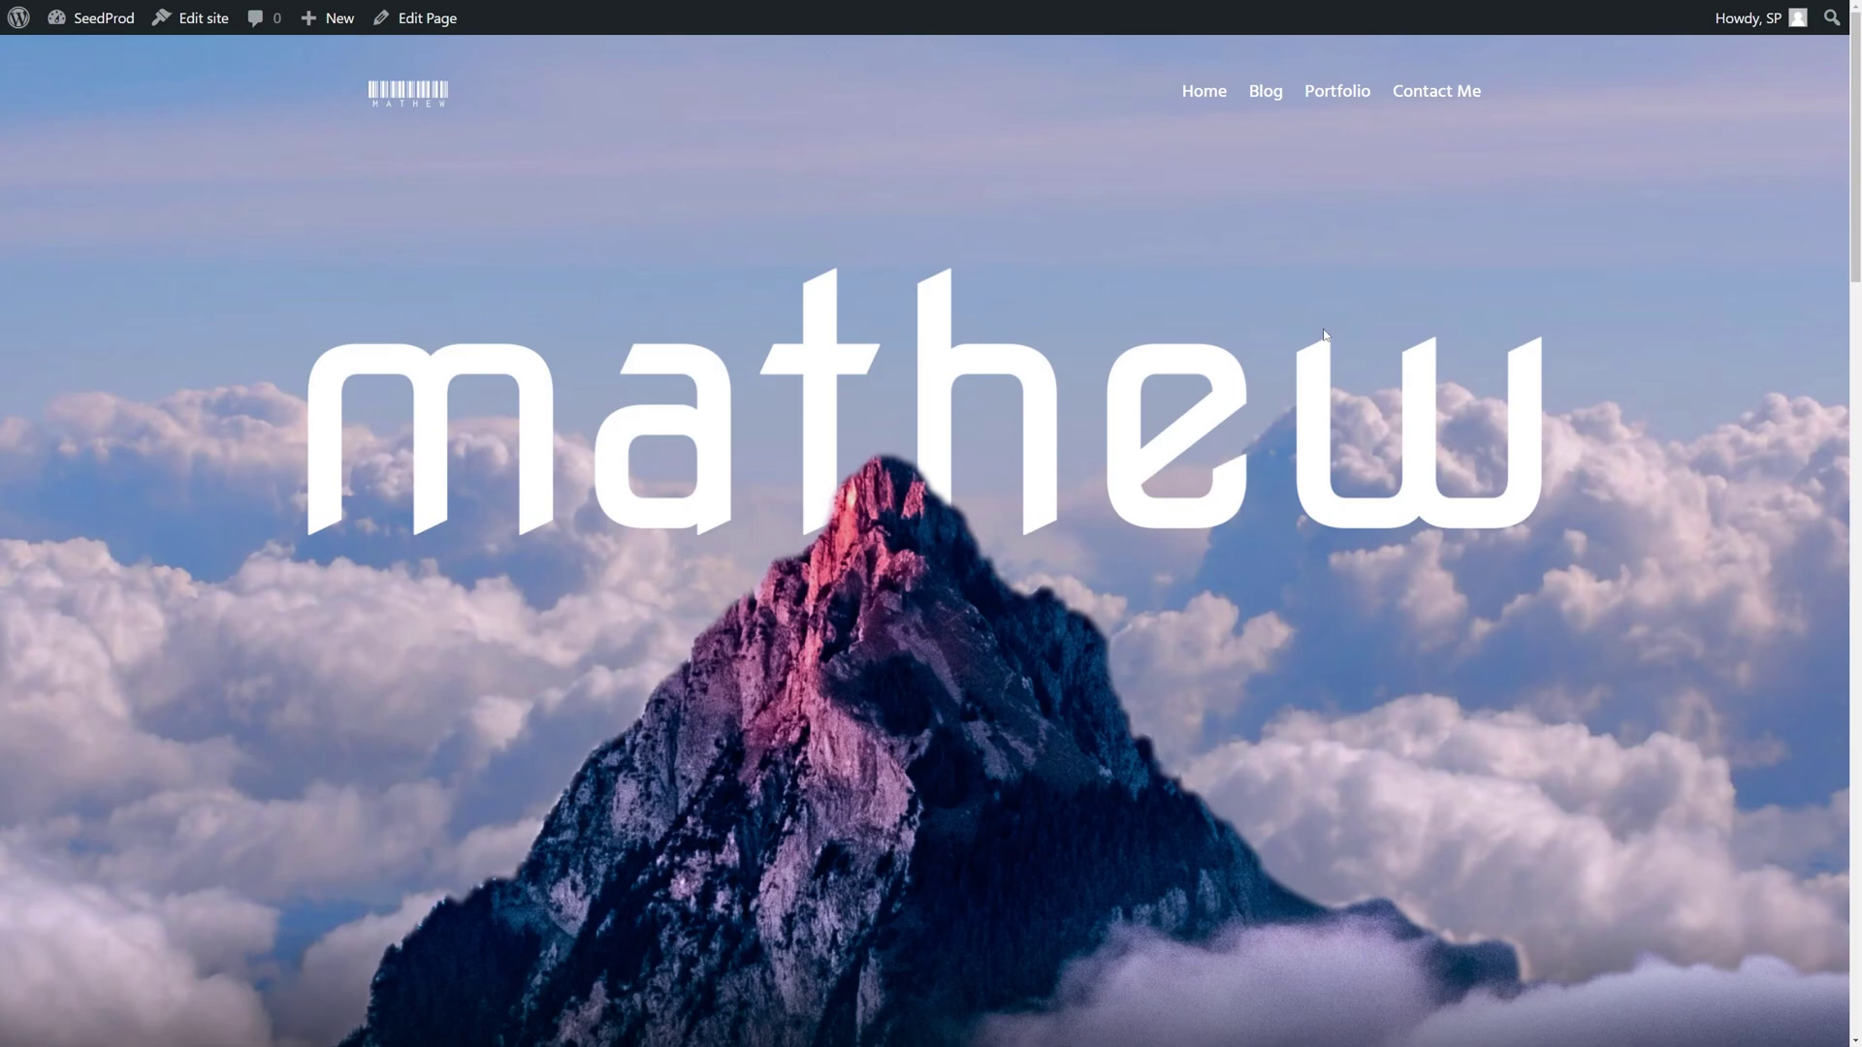
{"action": "left_click", "coordinate": [1265, 92]}
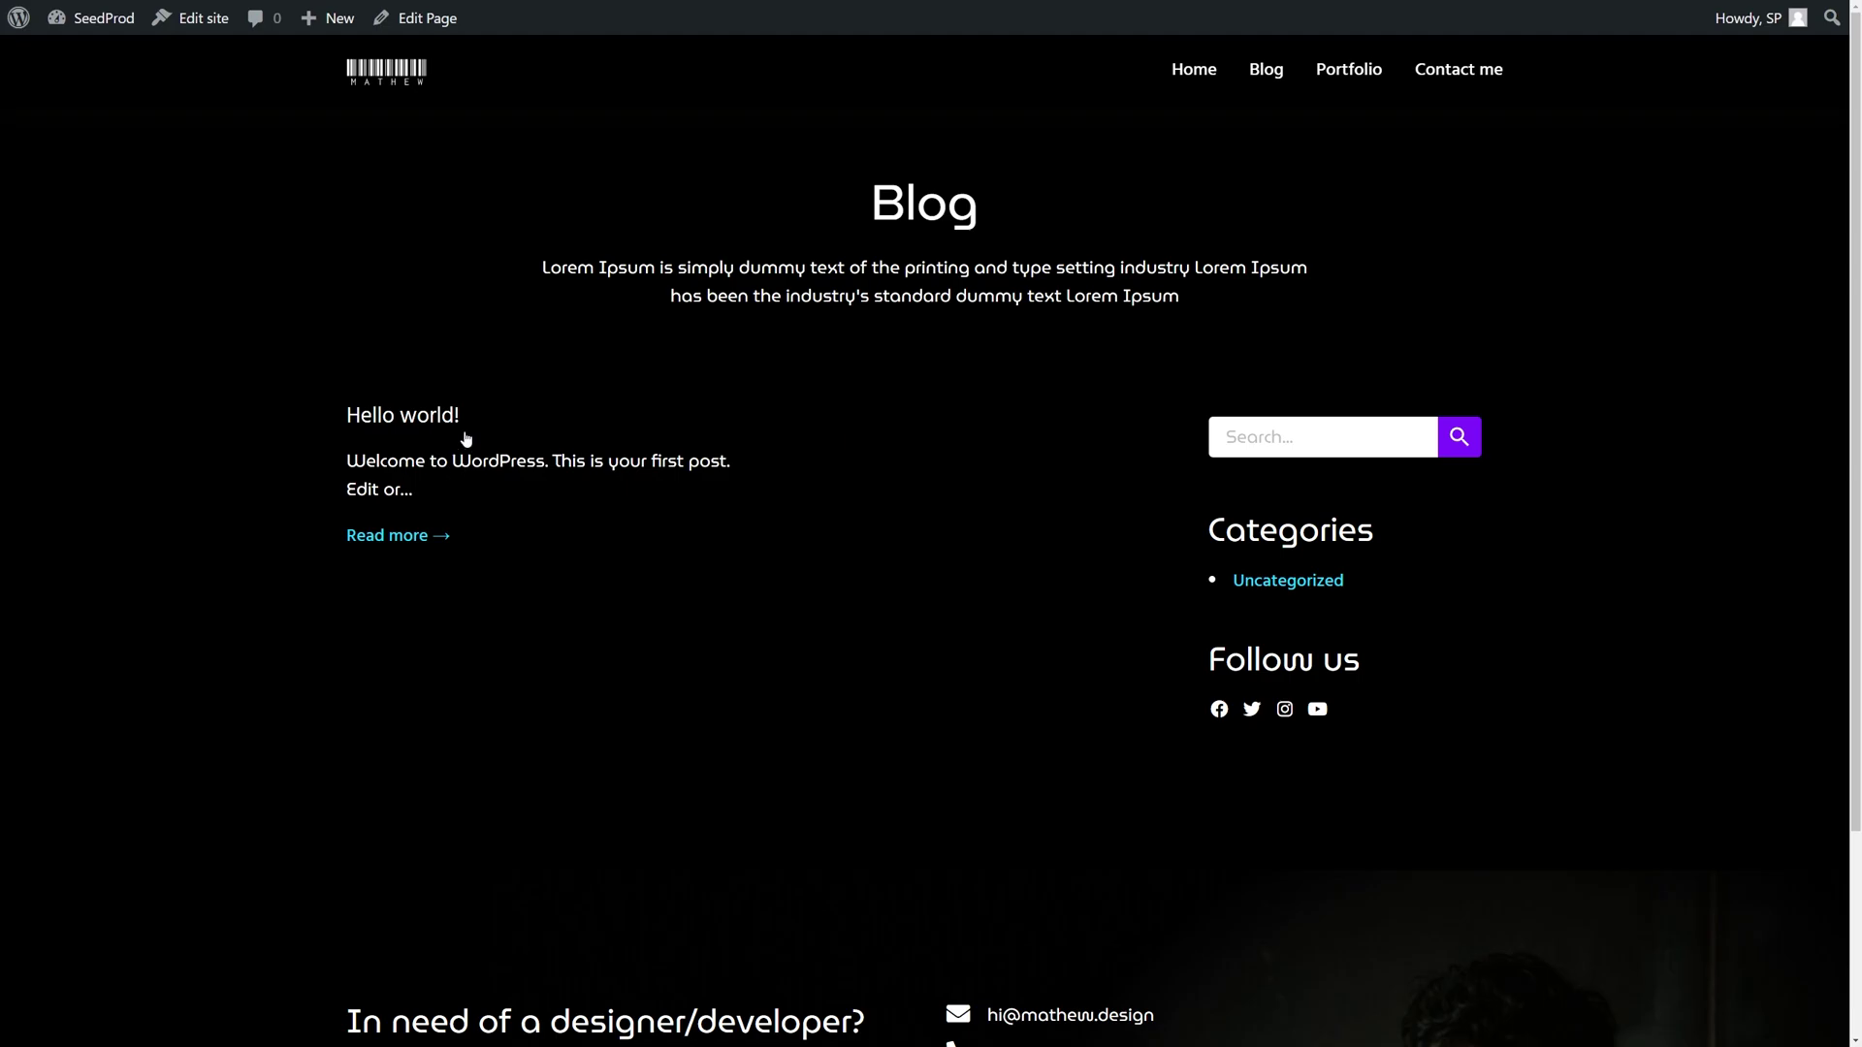
{"action": "left_click", "coordinate": [416, 420]}
{"action": "scroll", "coordinate": [1050, 440], "scroll_direction": "down", "scroll_amount": 4}
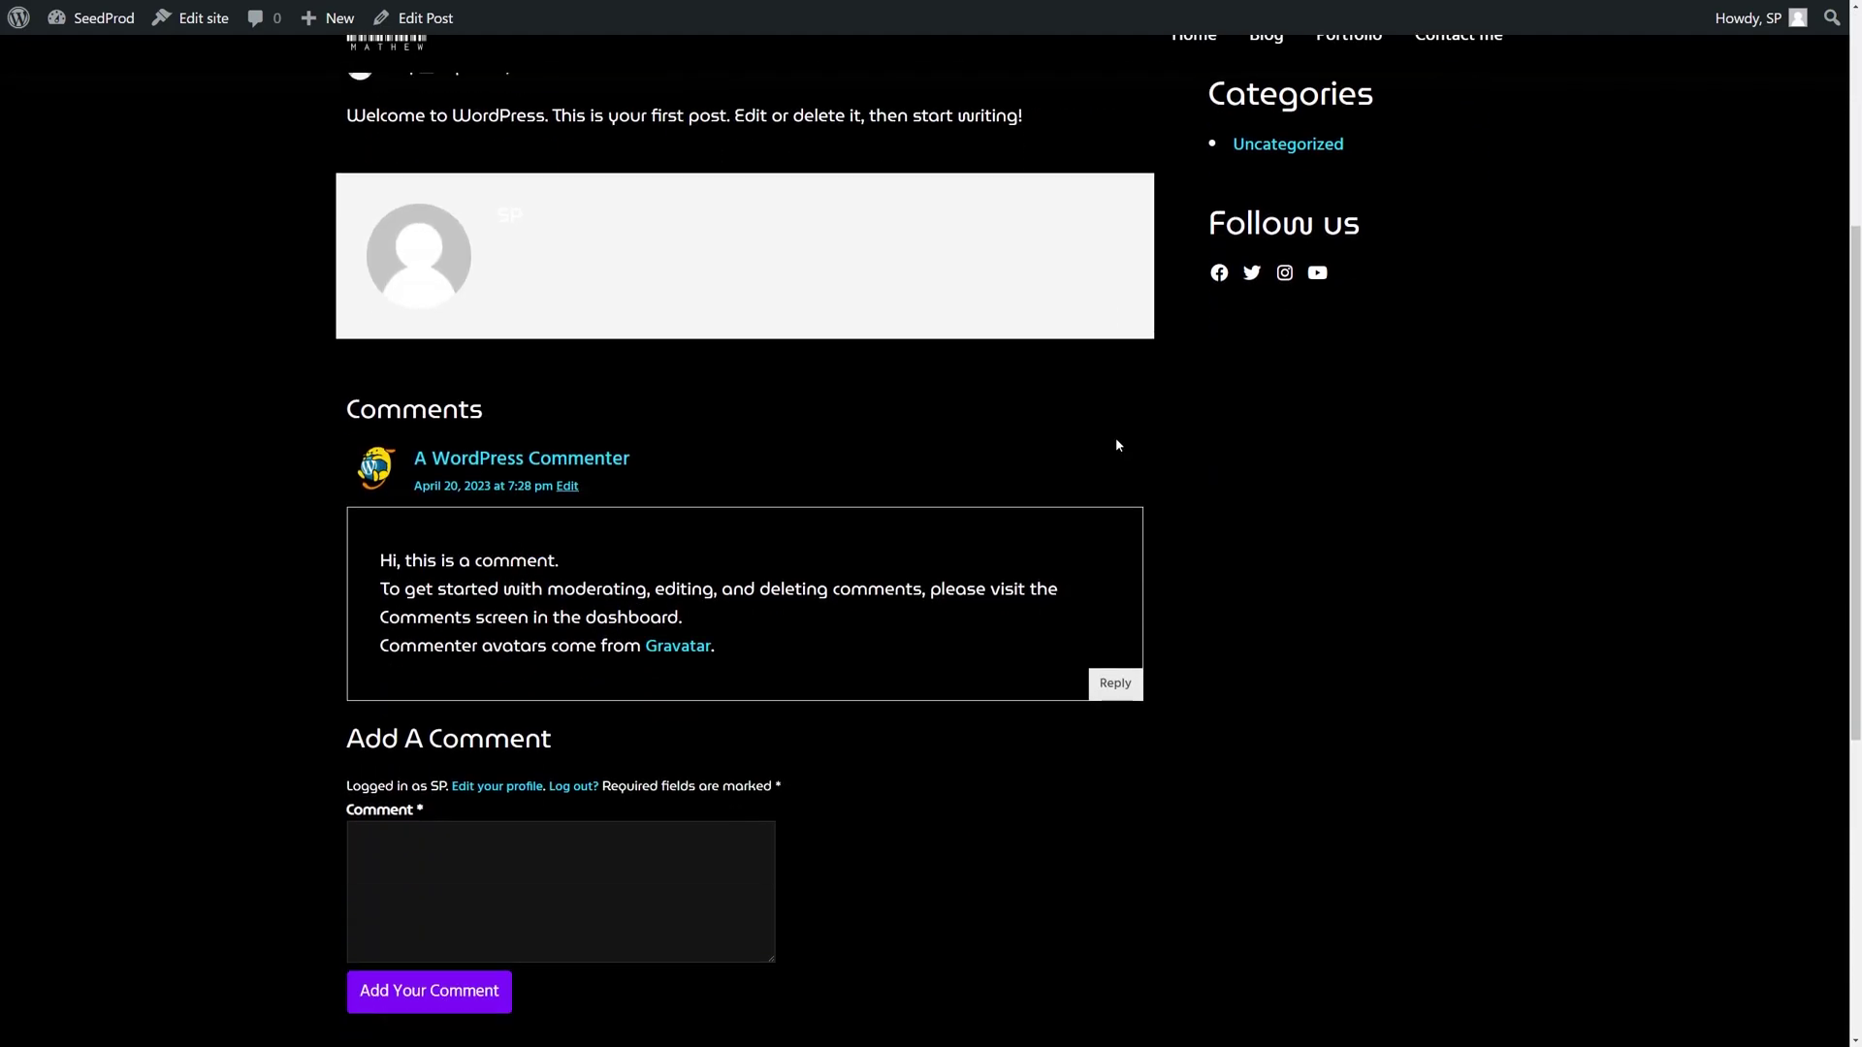
{"action": "scroll", "coordinate": [1116, 438], "scroll_direction": "up", "scroll_amount": 4}
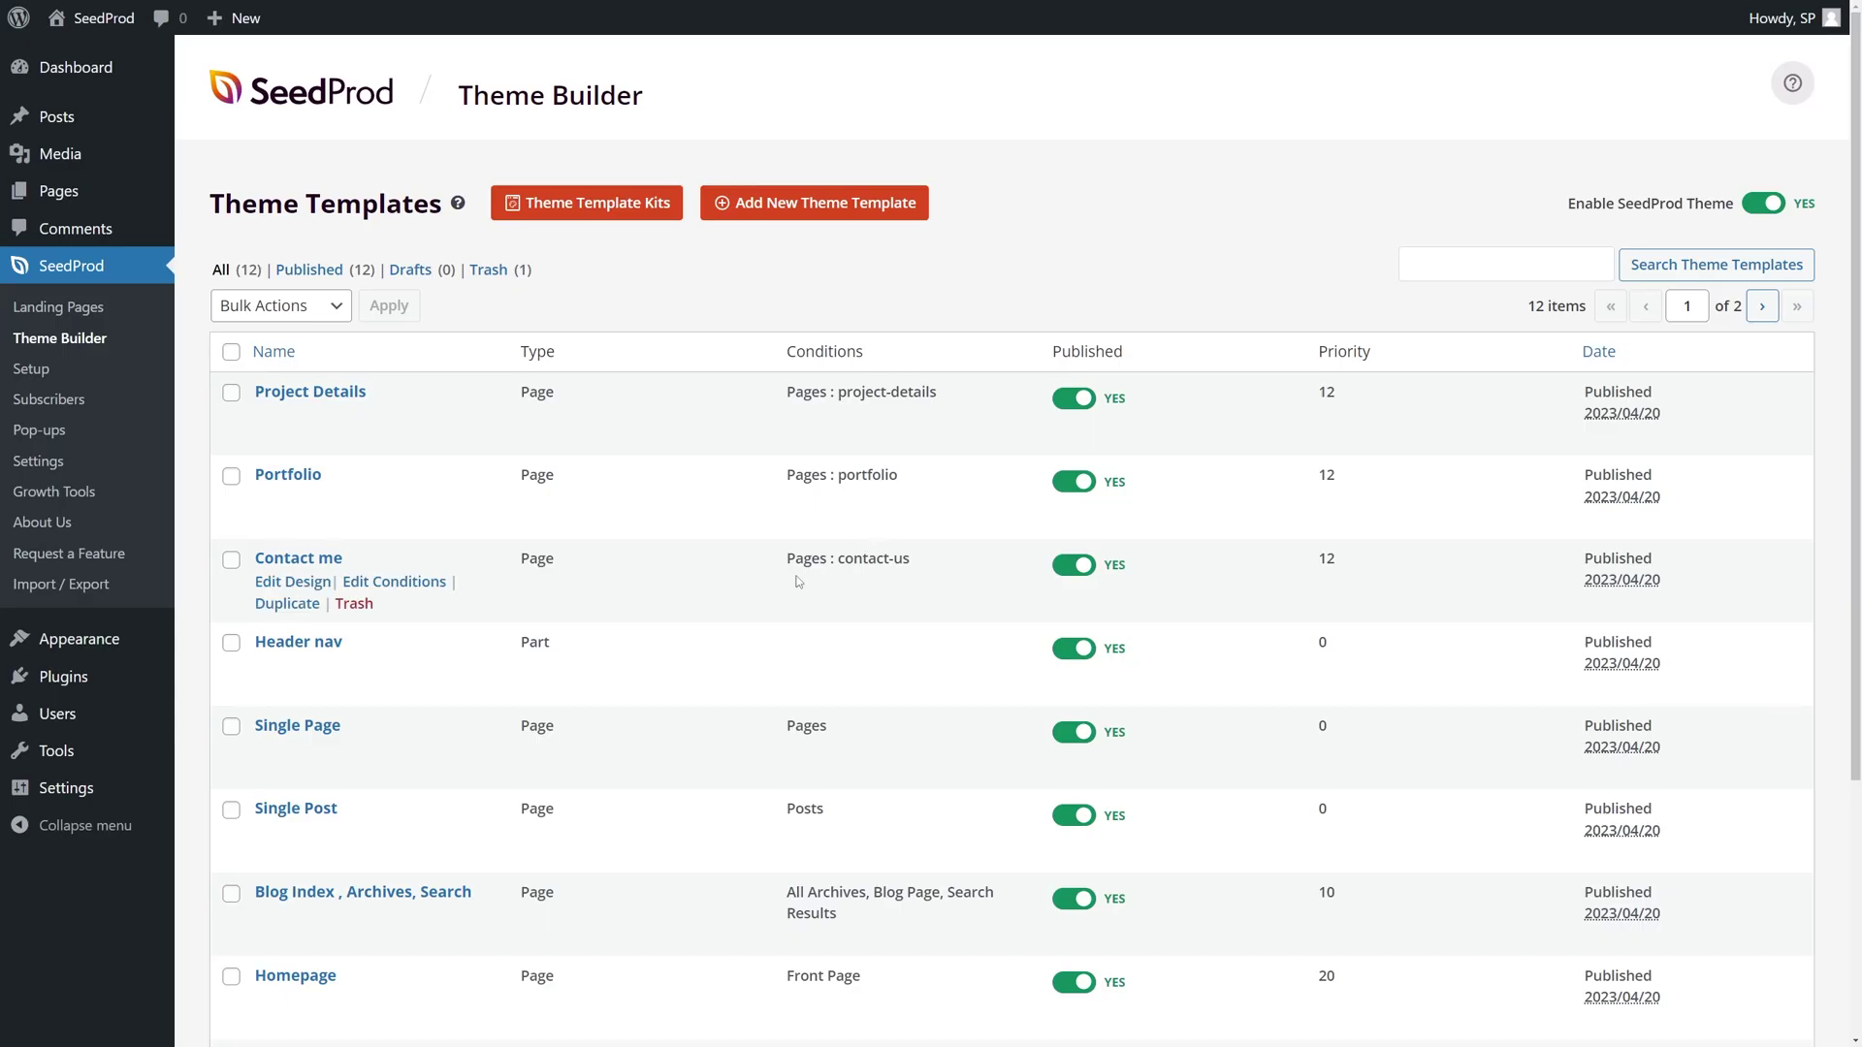
Step: In the Single Post template, search blocks for 'like' and drop Facebook Like under the byline
{"action": "mouse_move", "coordinate": [313, 813]}
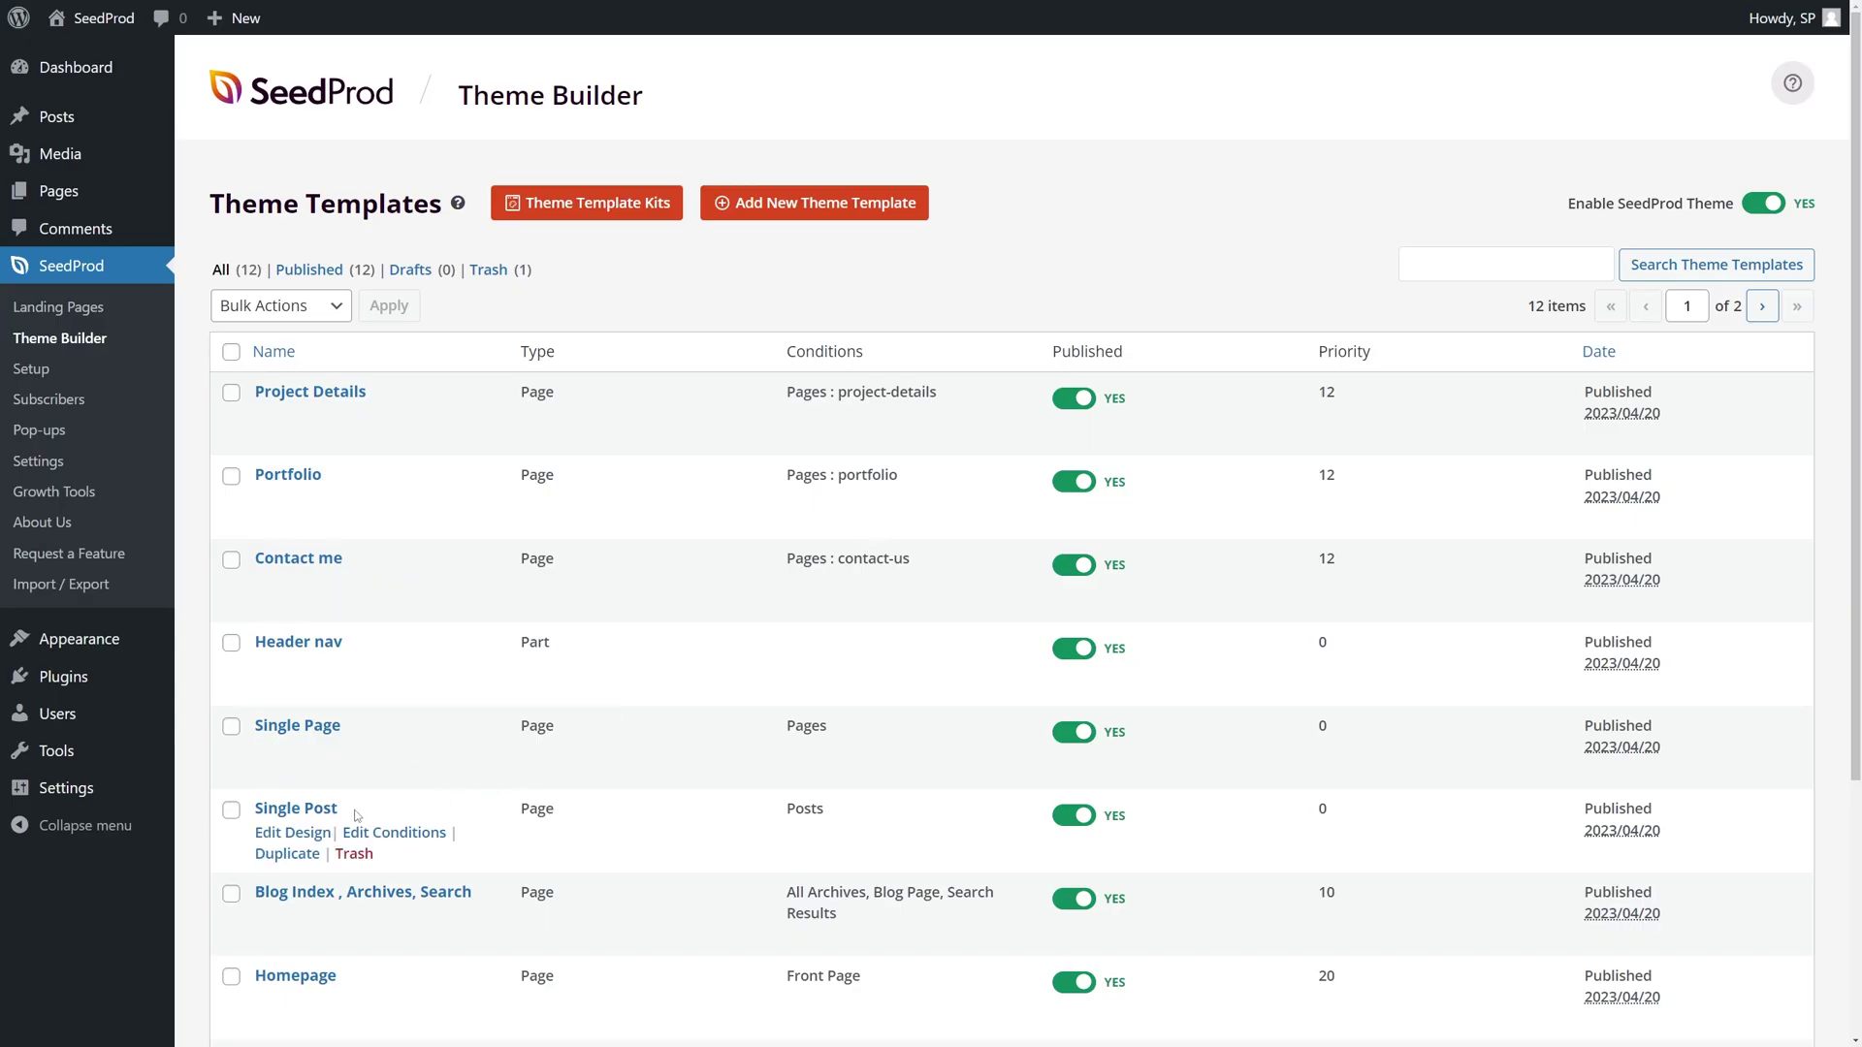
{"action": "left_click", "coordinate": [298, 835]}
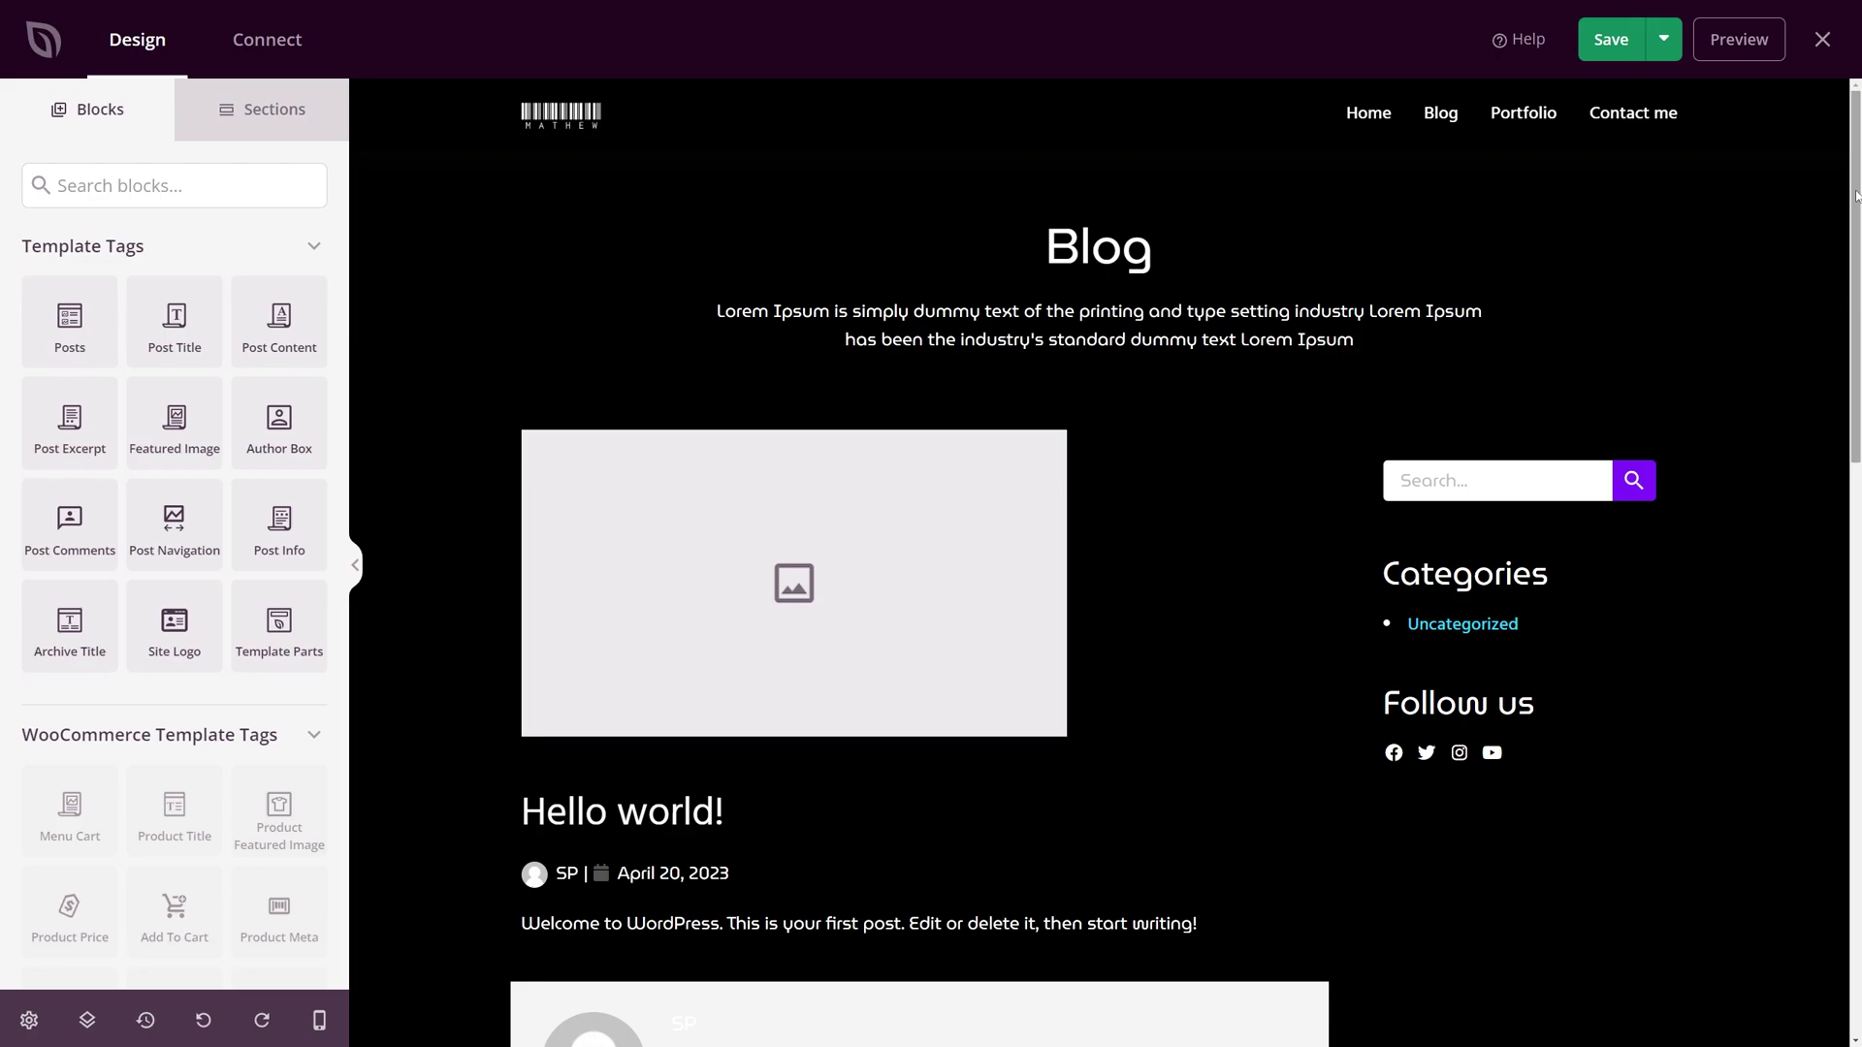
{"action": "left_click_drag", "start_coordinate": [1856, 195], "coordinate": [1830, 407]}
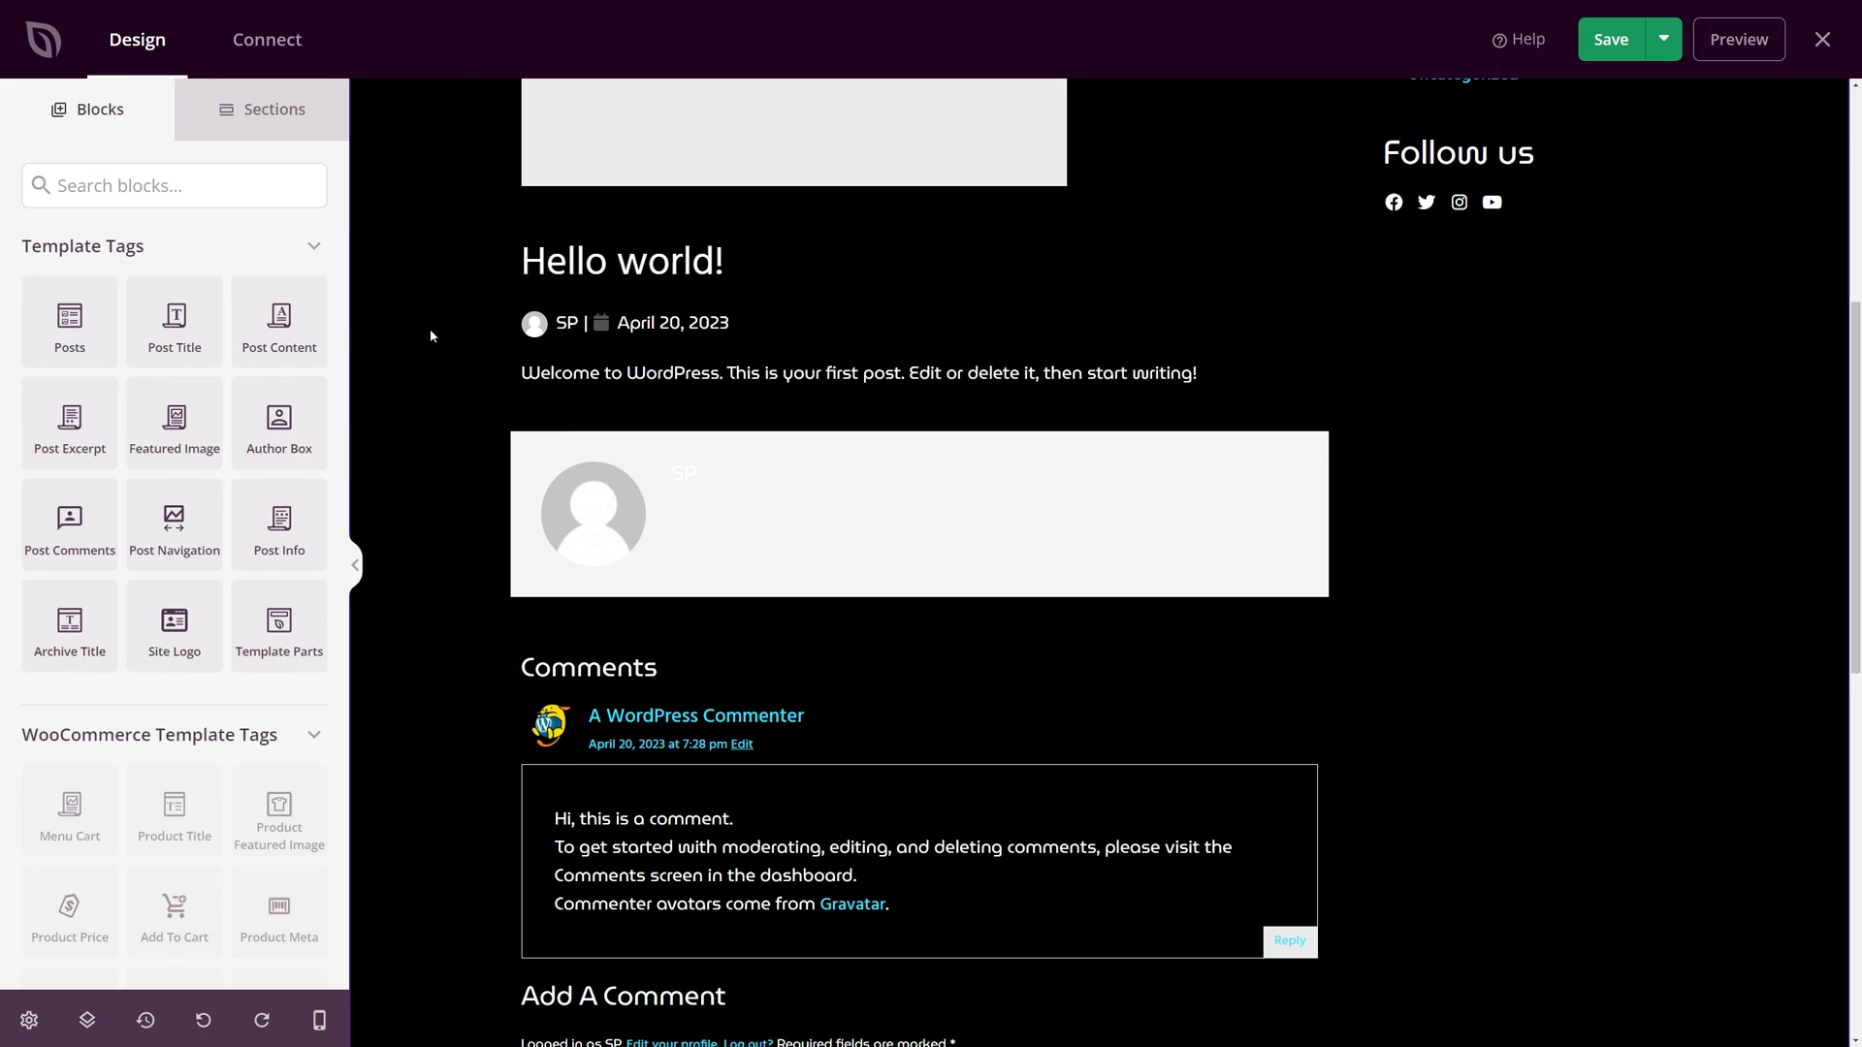
{"action": "left_click", "coordinate": [92, 188]}
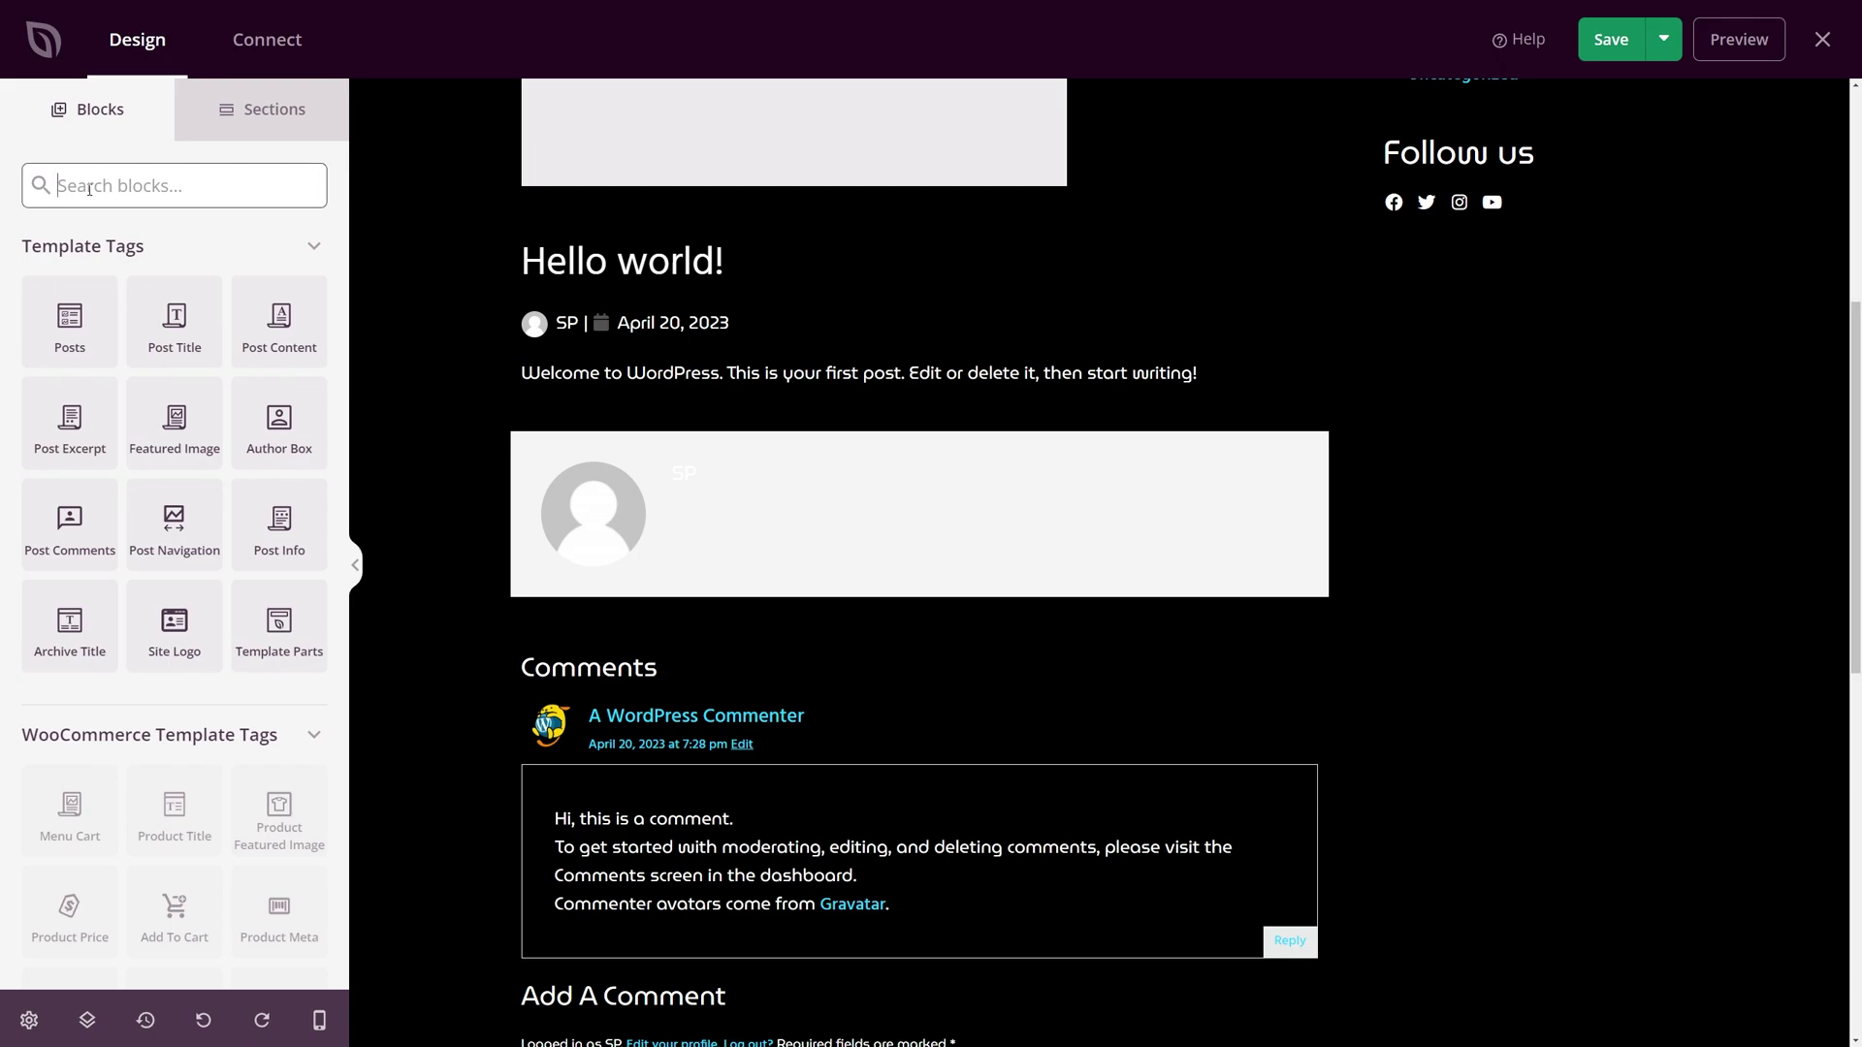
{"action": "type", "text": "like"}
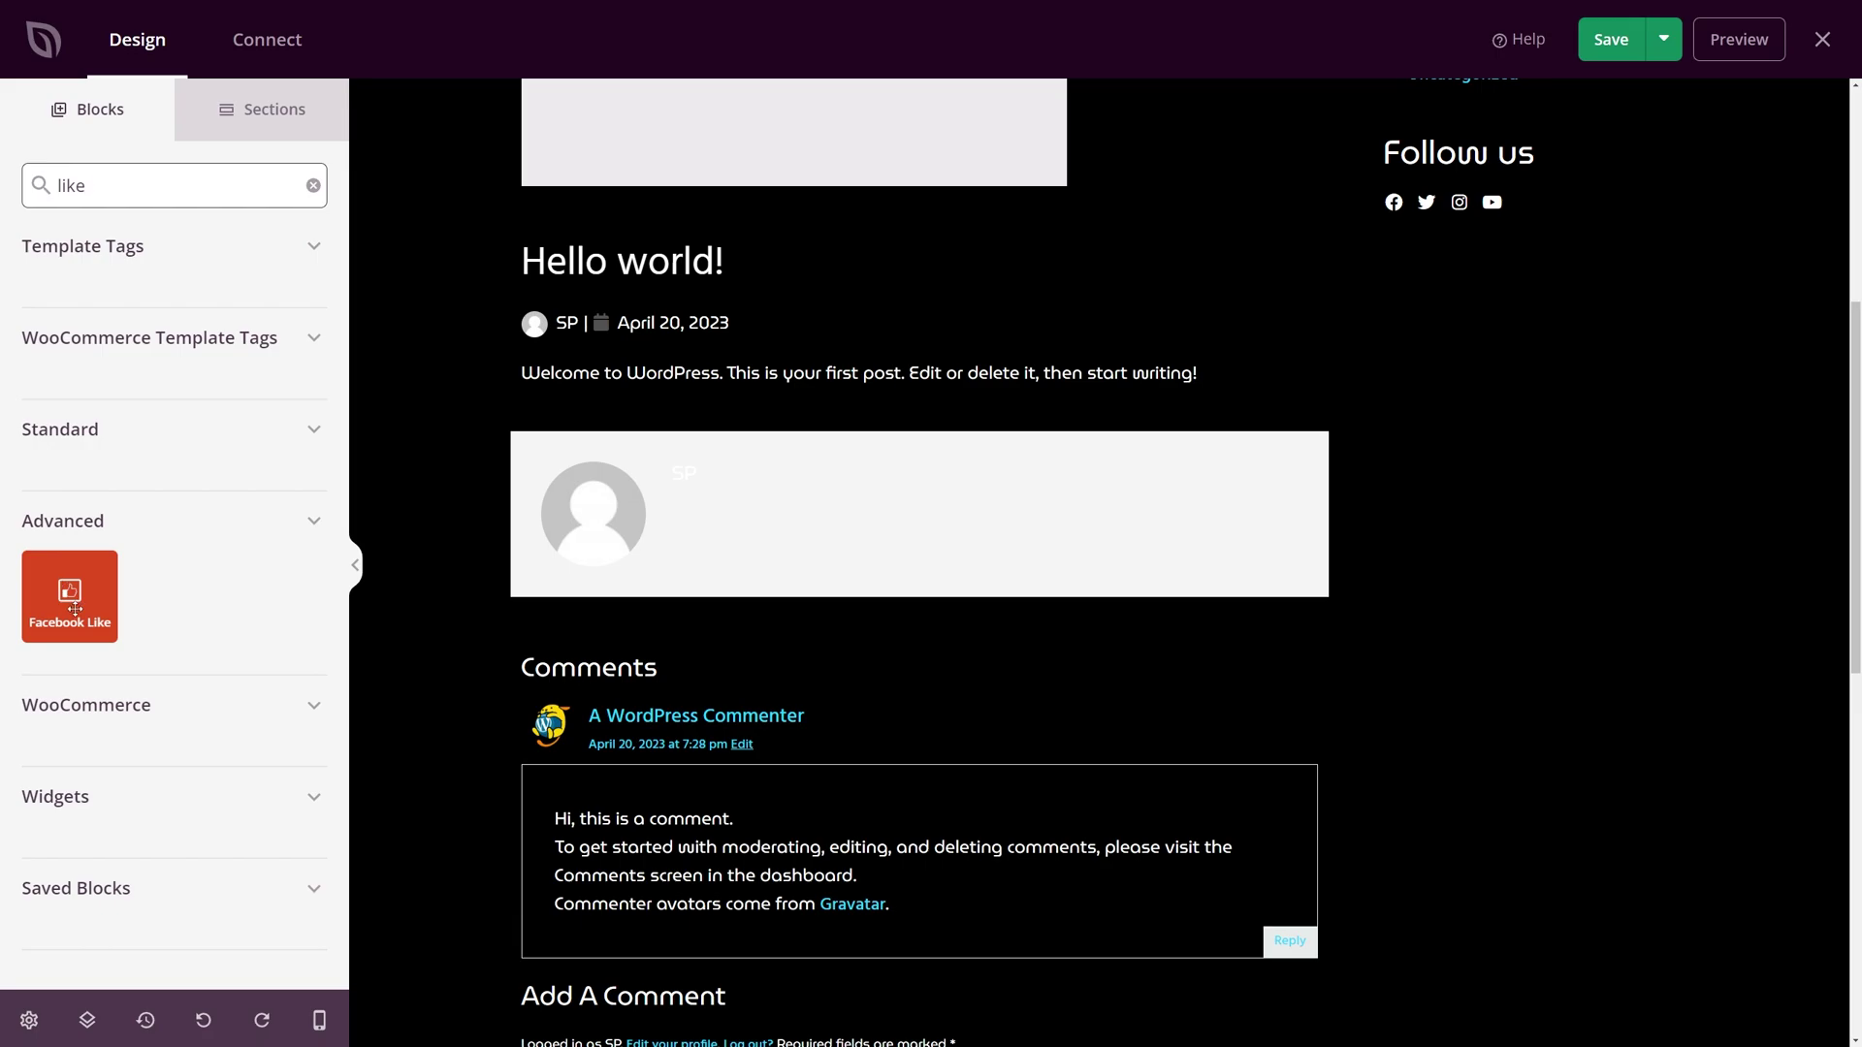
{"action": "left_click_drag", "start_coordinate": [75, 608], "coordinate": [766, 383]}
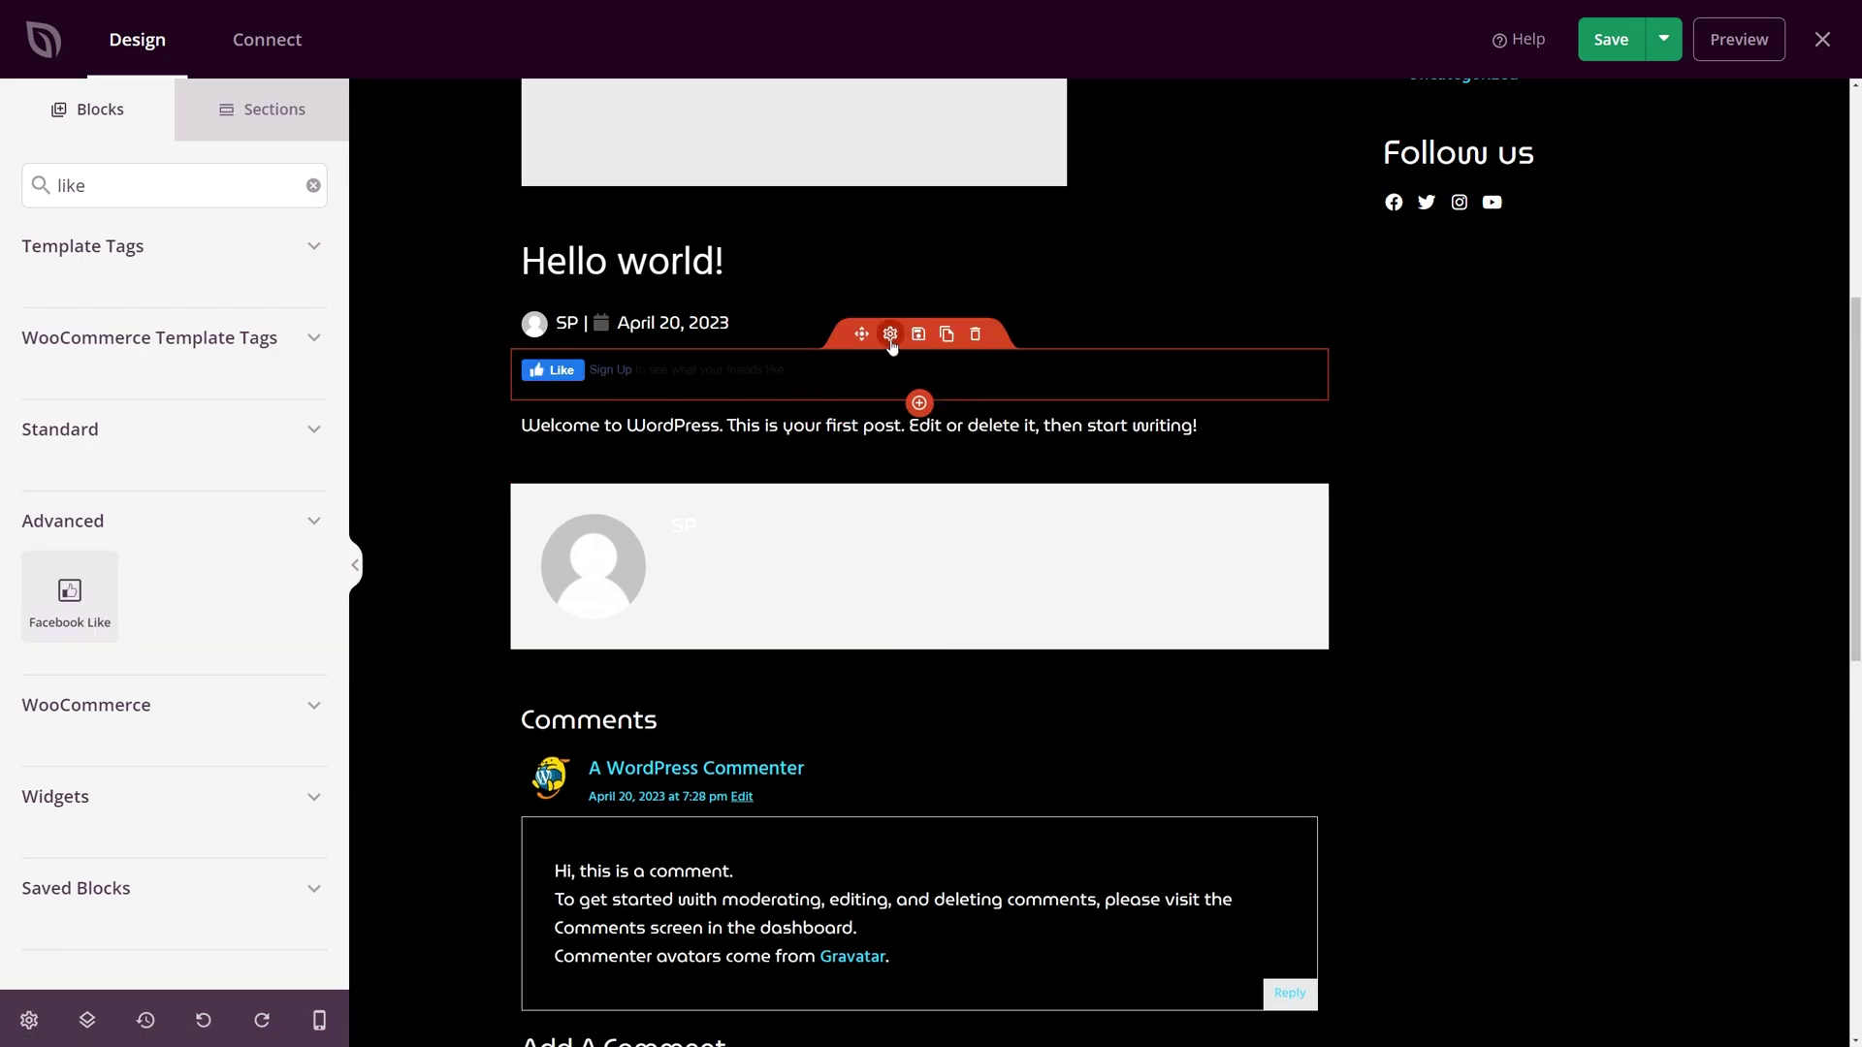
Step: Set the Facebook Like block's layout to Button Count and its size to Large
{"action": "left_click", "coordinate": [890, 335]}
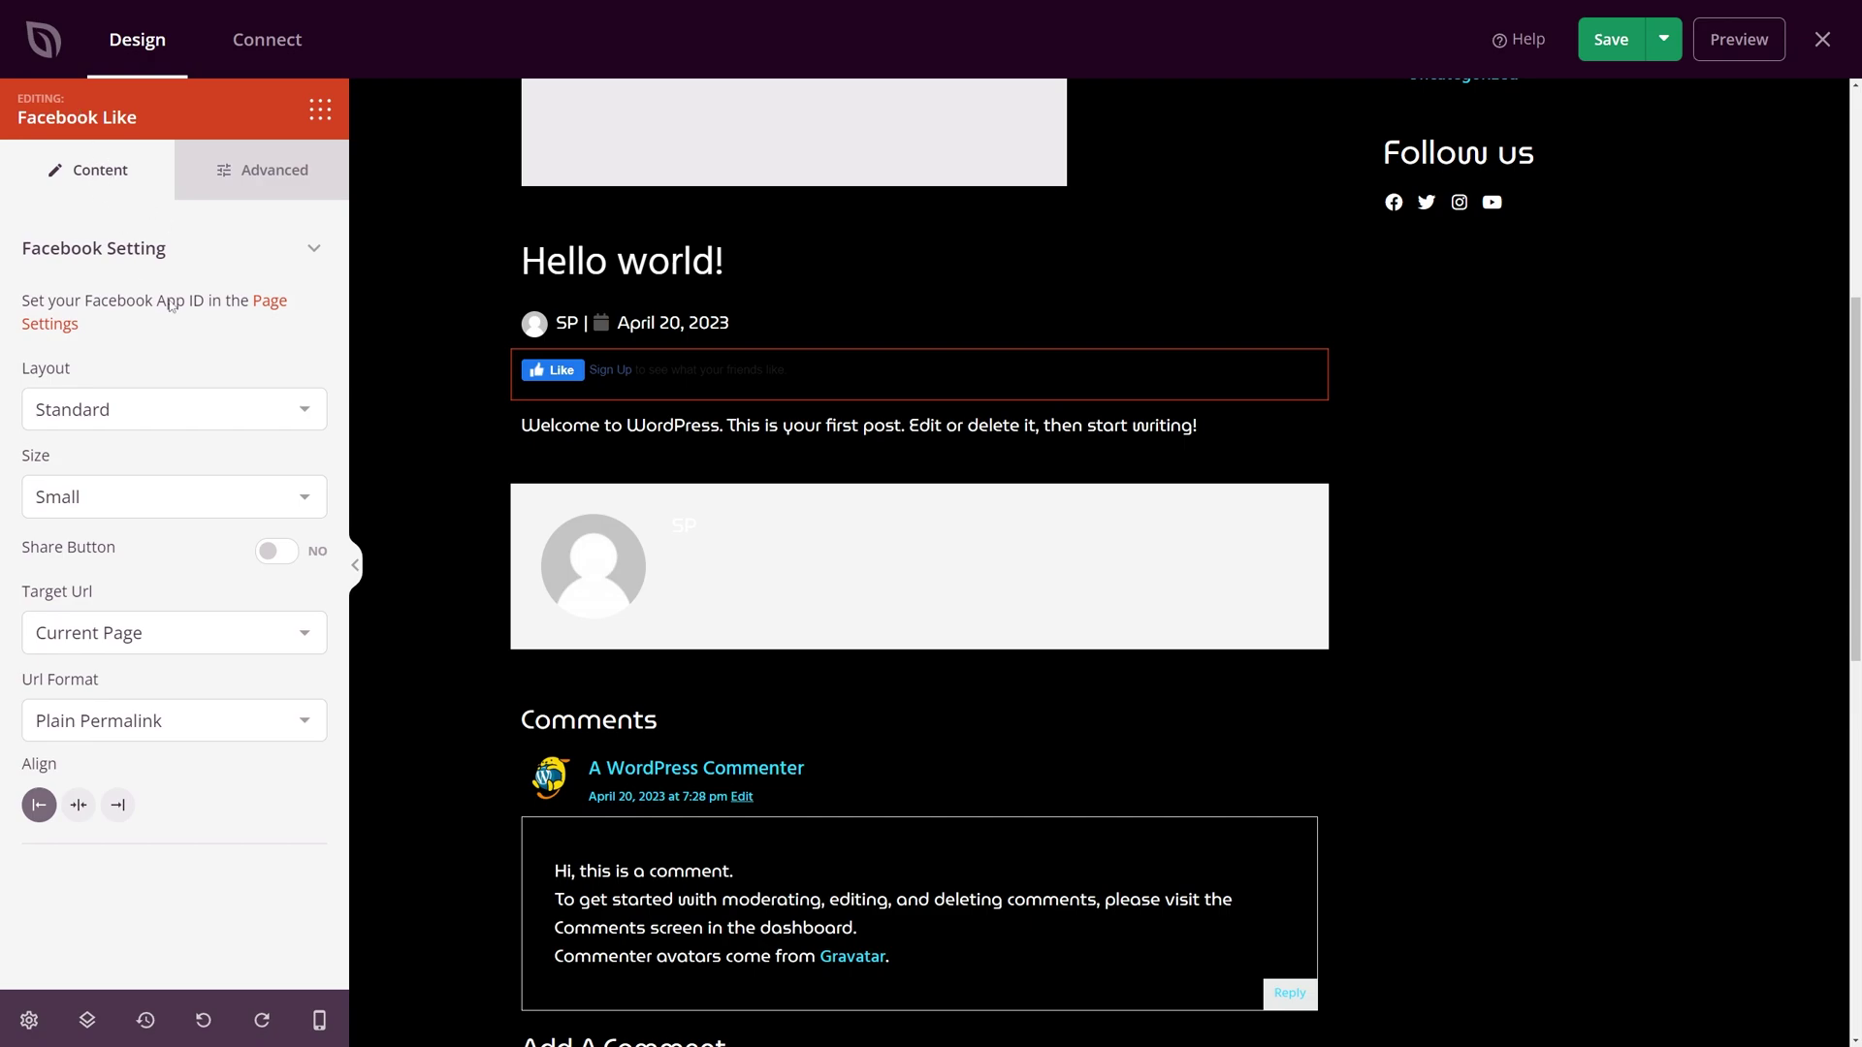
{"action": "left_click", "coordinate": [167, 417]}
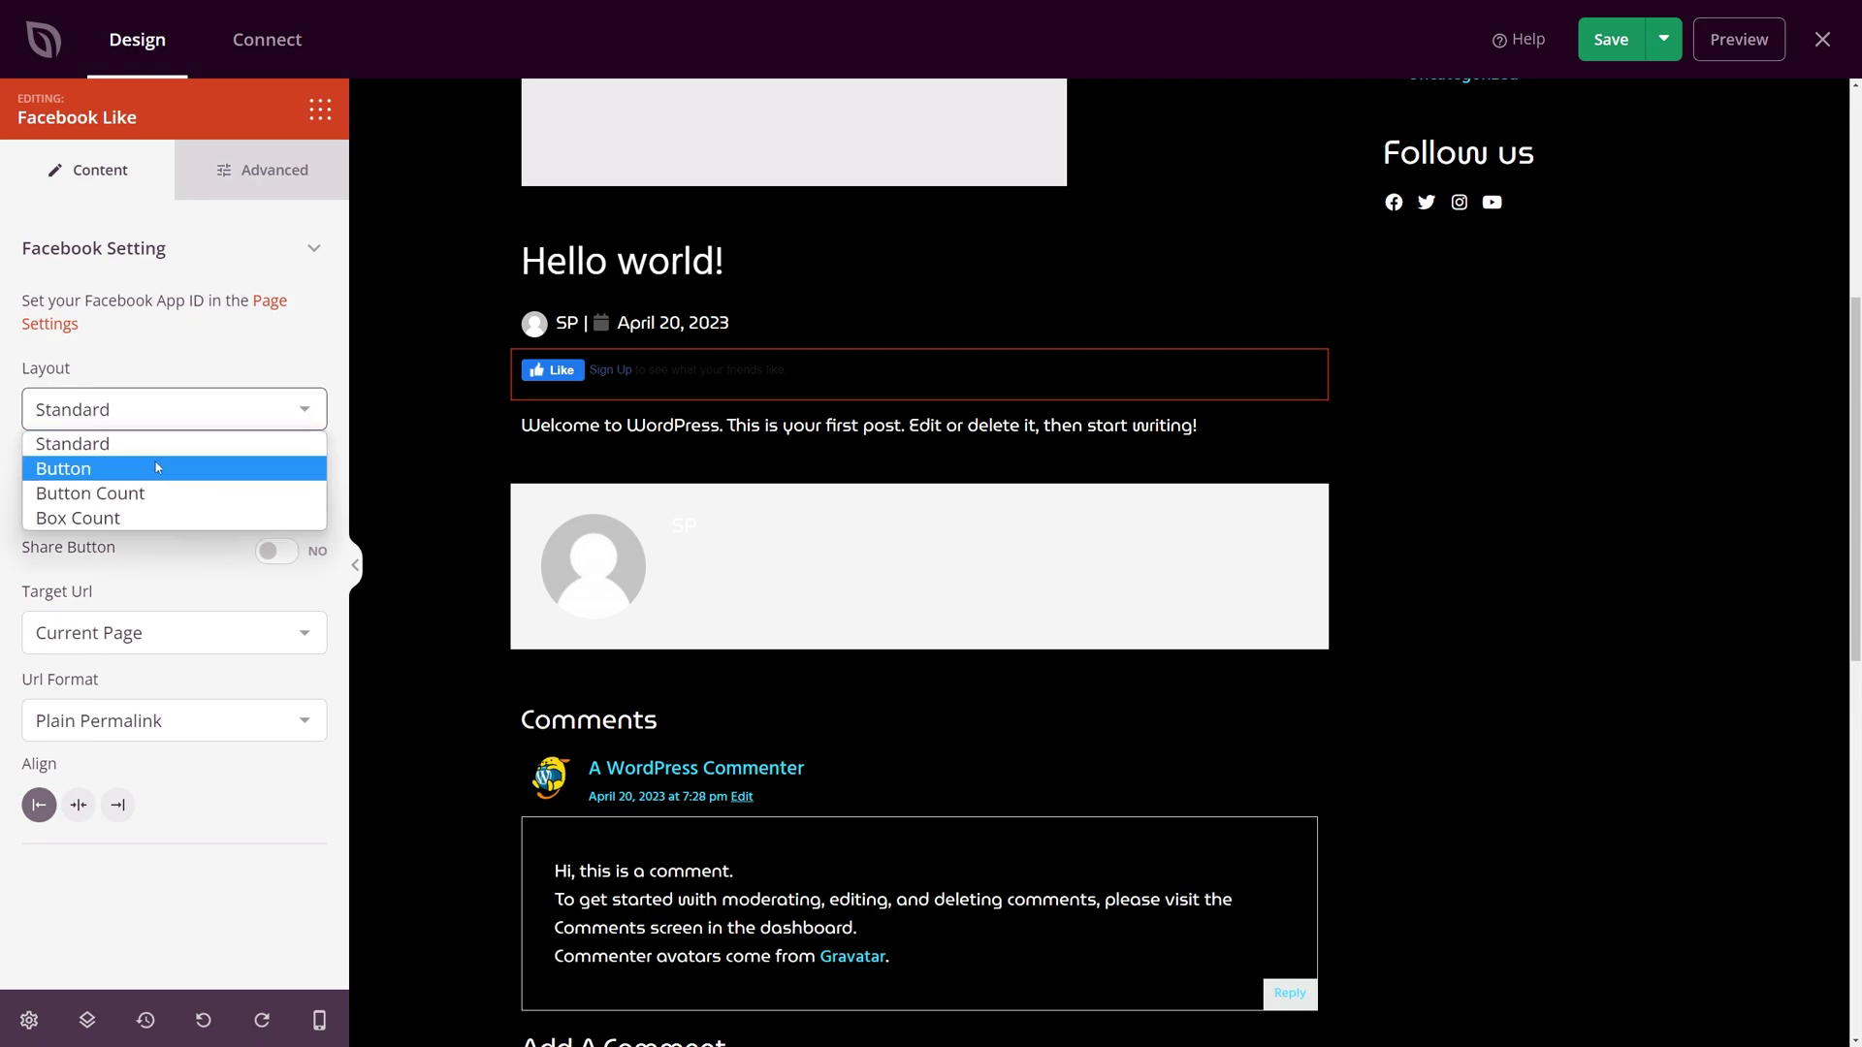
{"action": "left_click", "coordinate": [155, 463]}
{"action": "left_click", "coordinate": [194, 409]}
{"action": "left_click", "coordinate": [137, 485]}
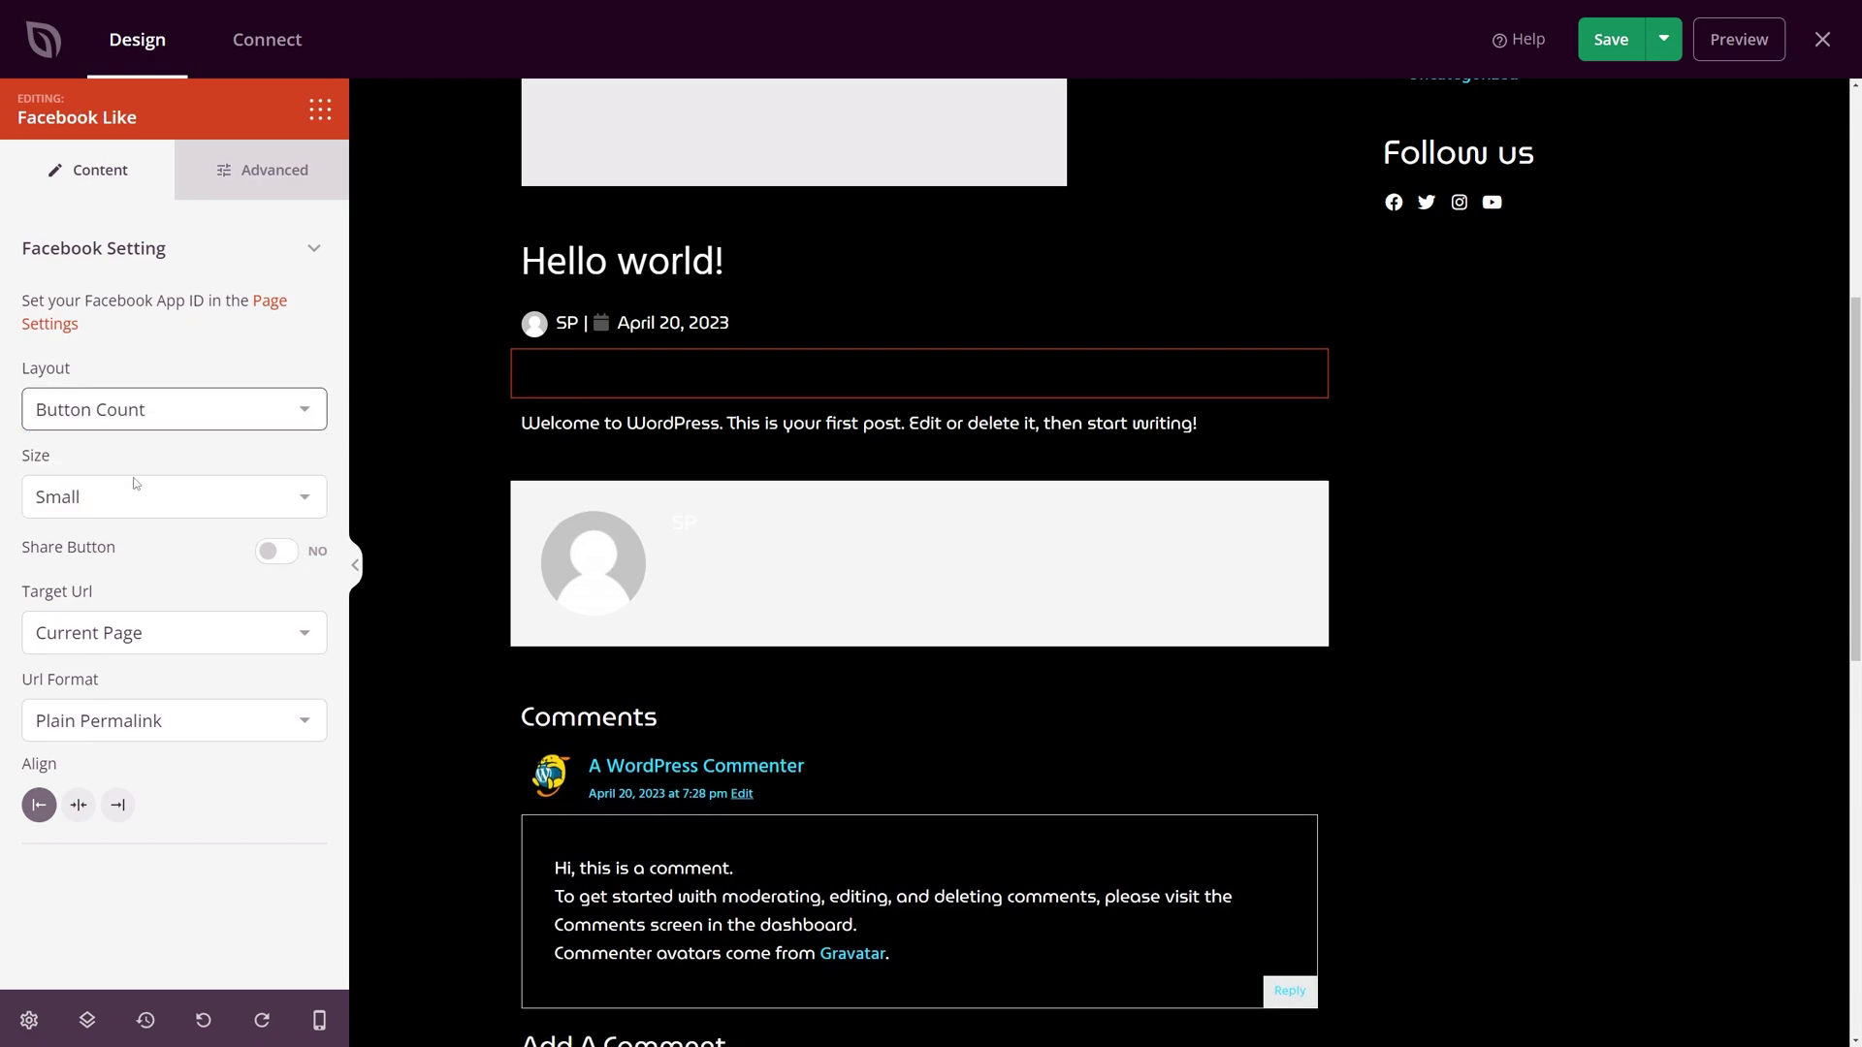
{"action": "left_click", "coordinate": [175, 419]}
{"action": "left_click", "coordinate": [145, 518]}
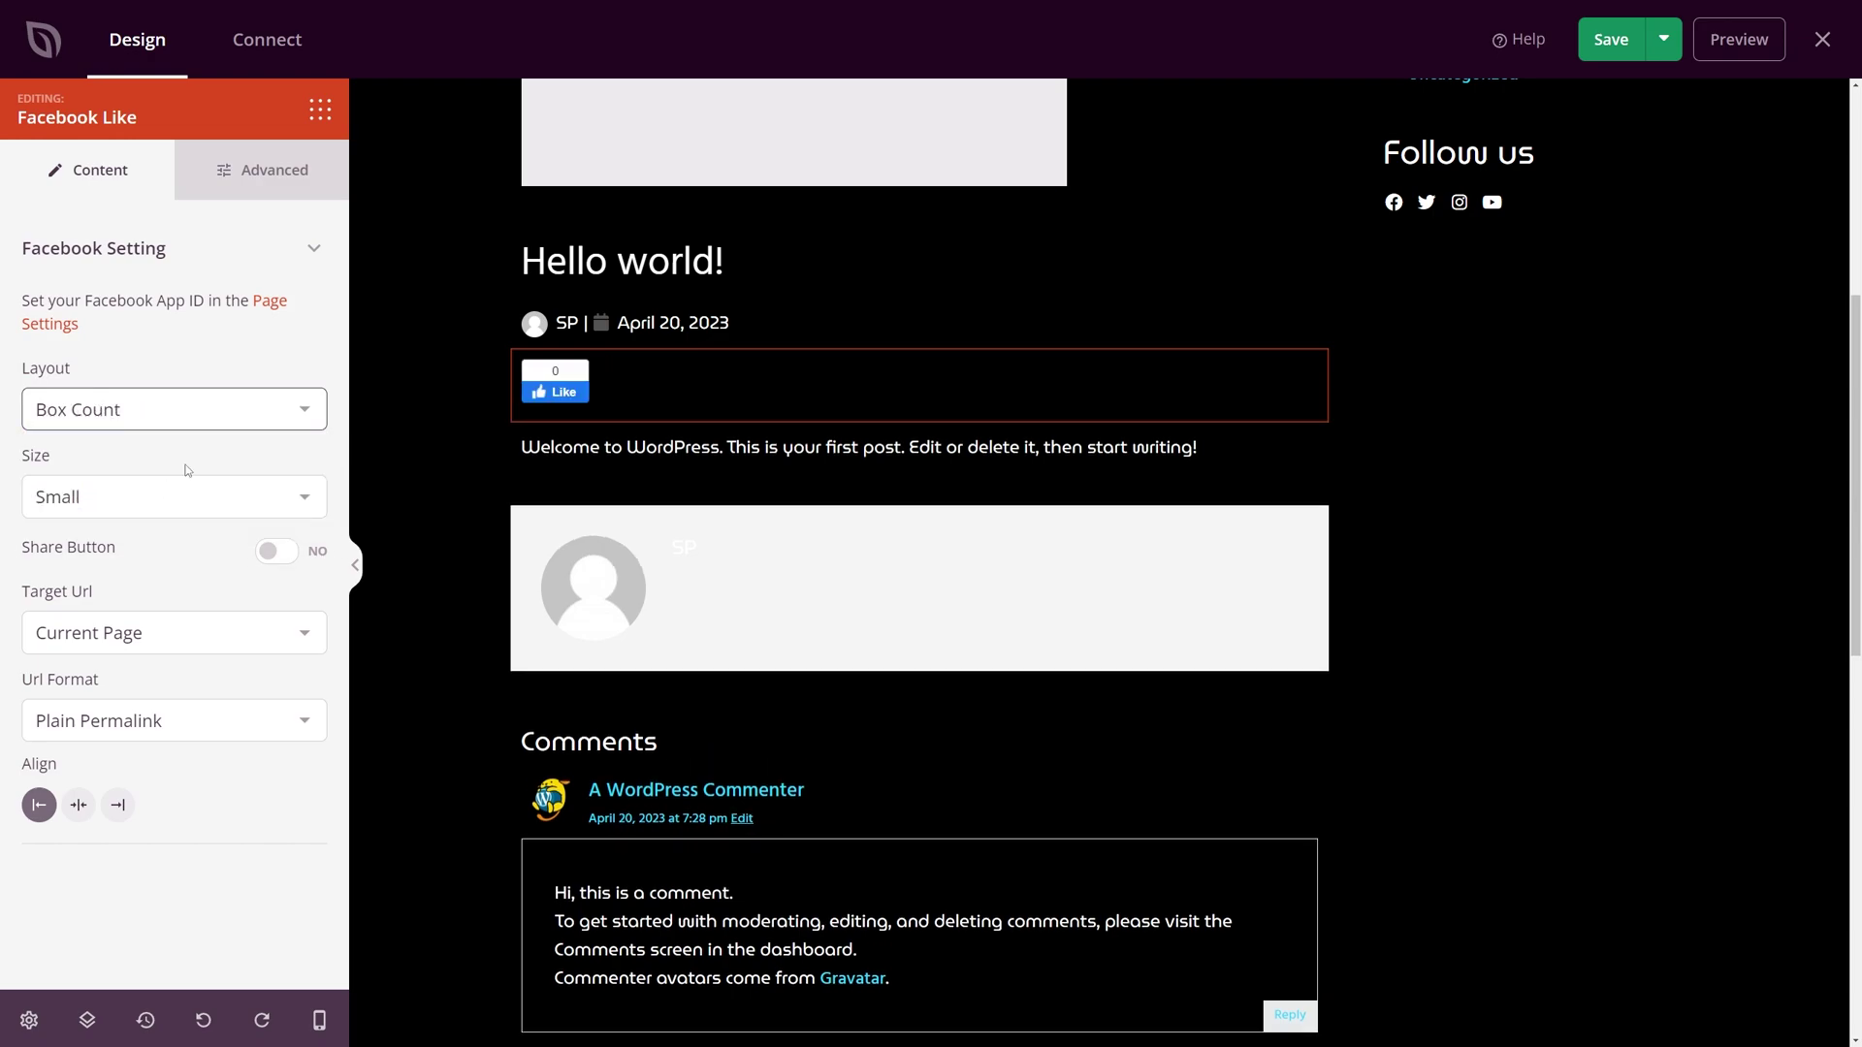
{"action": "left_click", "coordinate": [187, 419]}
{"action": "left_click", "coordinate": [134, 493]}
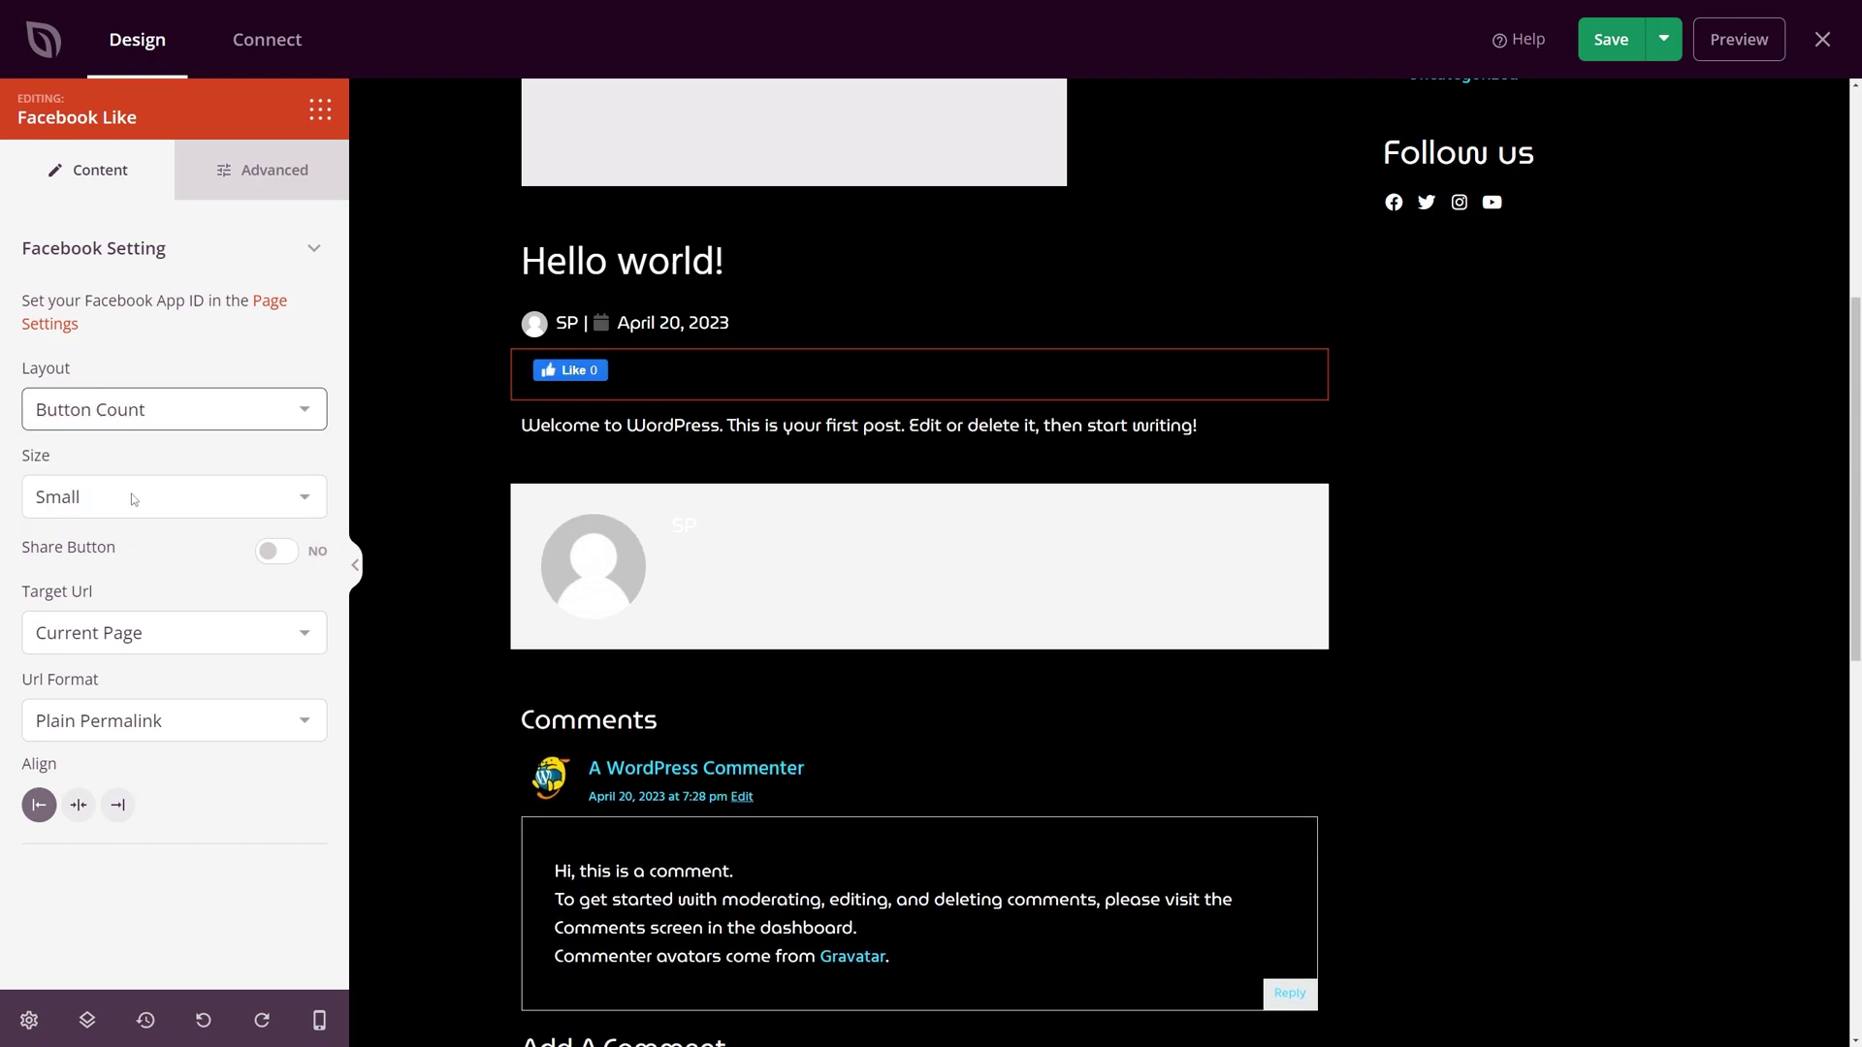
{"action": "left_click", "coordinate": [35, 488]}
{"action": "left_click", "coordinate": [130, 549]}
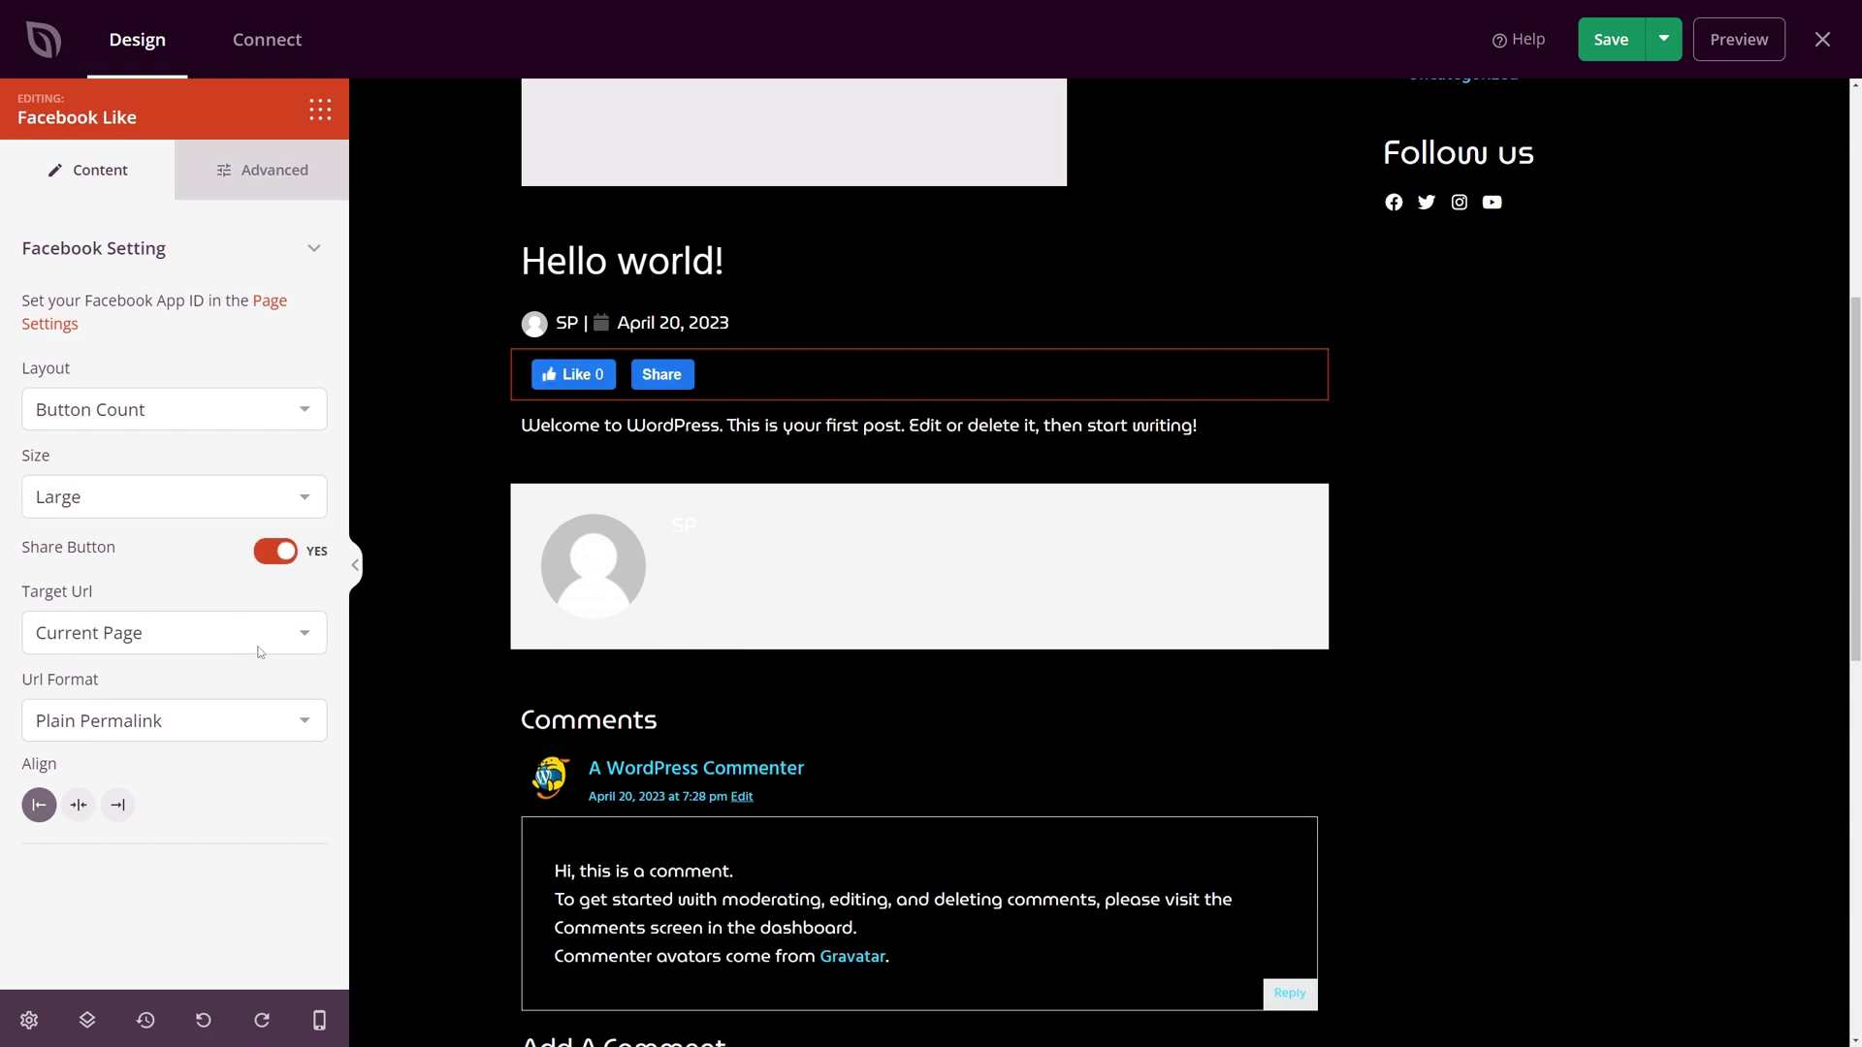
Step: Keep the target URL as Current Page with Pretty Permalink format, and right-align the buttons
{"action": "left_click", "coordinate": [305, 637]}
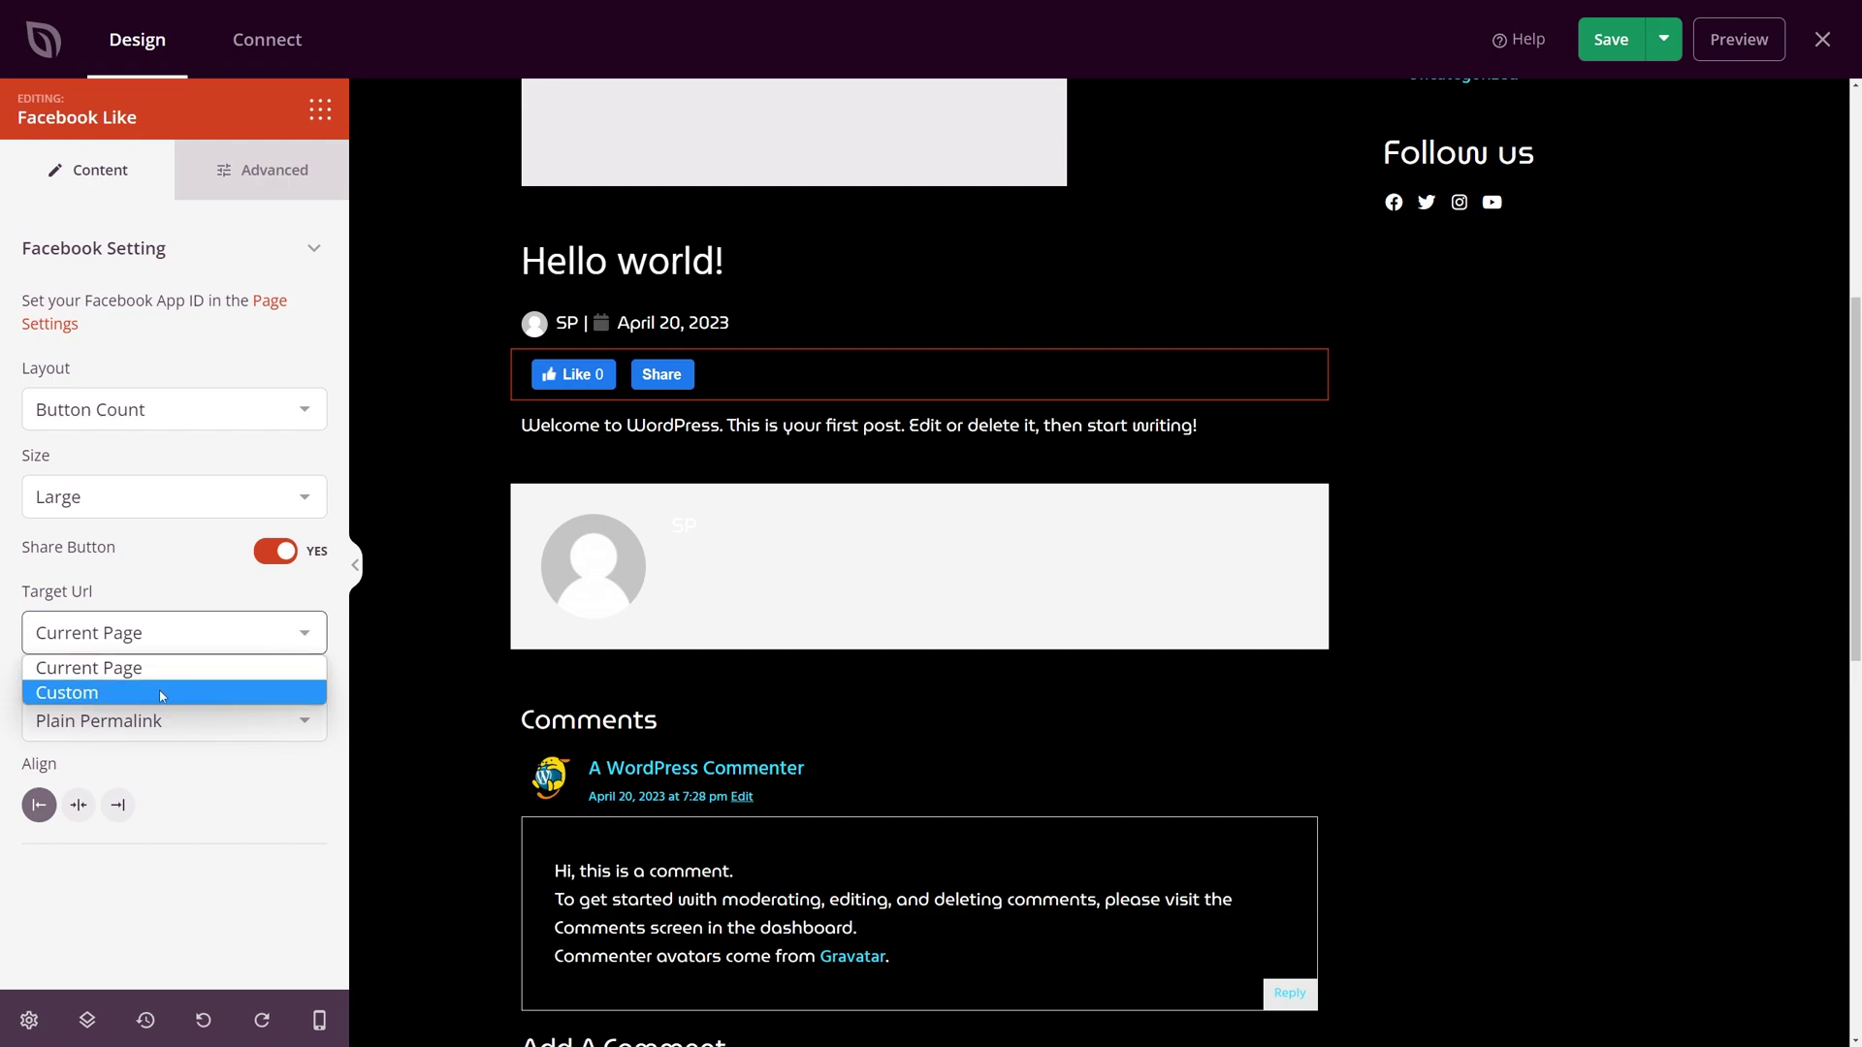
{"action": "left_click", "coordinate": [97, 692]}
{"action": "left_click", "coordinate": [107, 719]}
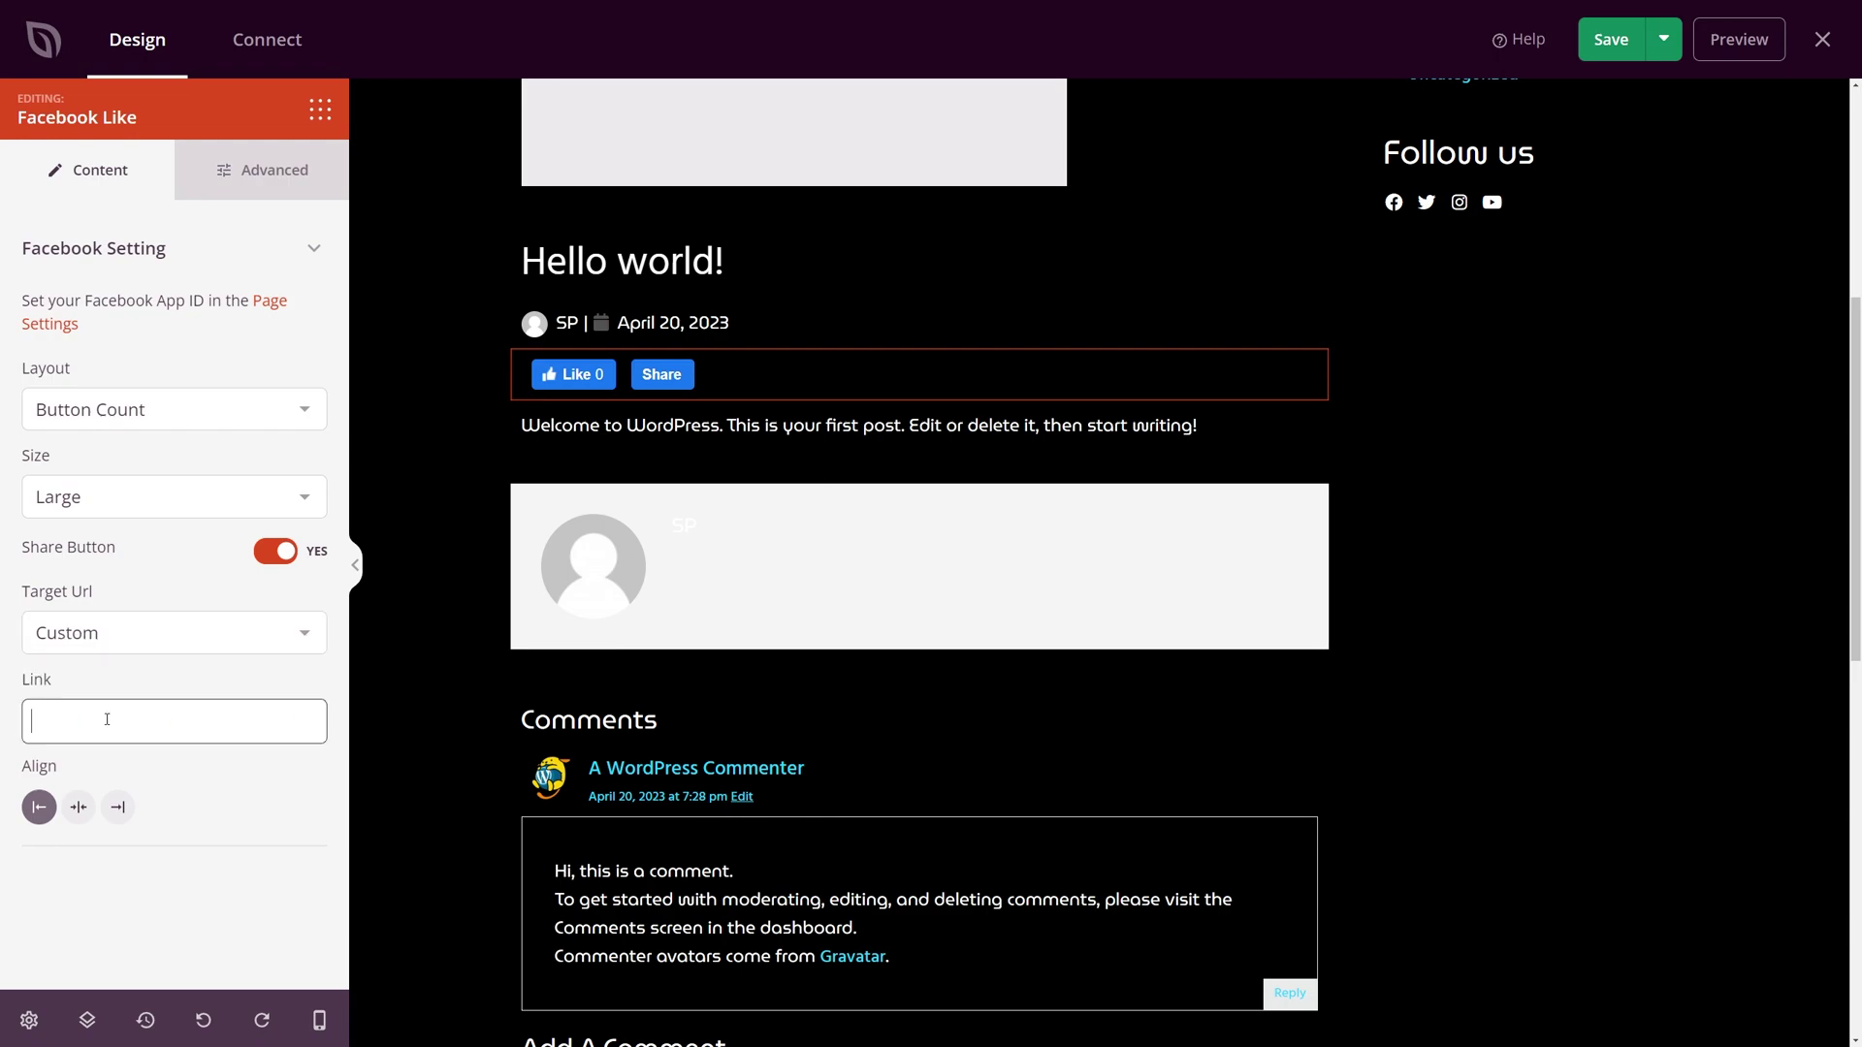
{"action": "left_click", "coordinate": [153, 632]}
{"action": "left_click", "coordinate": [106, 669]}
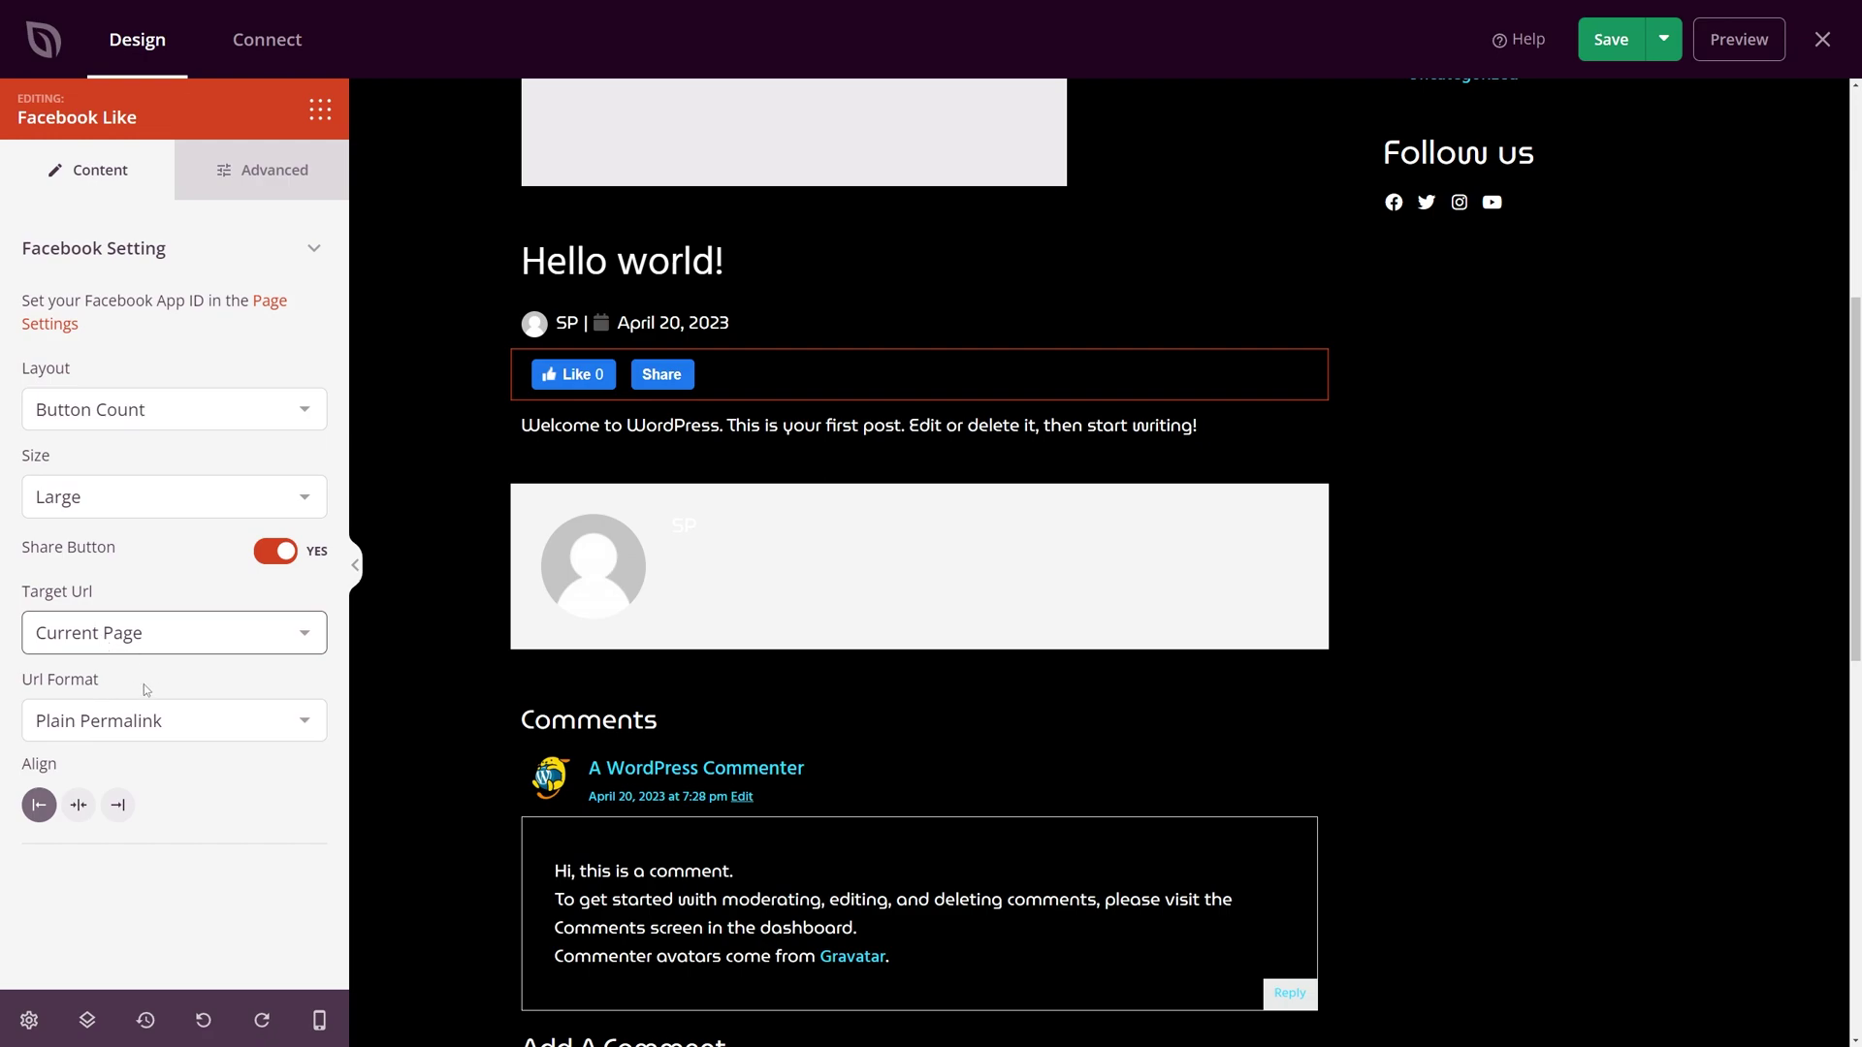
{"action": "left_click", "coordinate": [282, 729]}
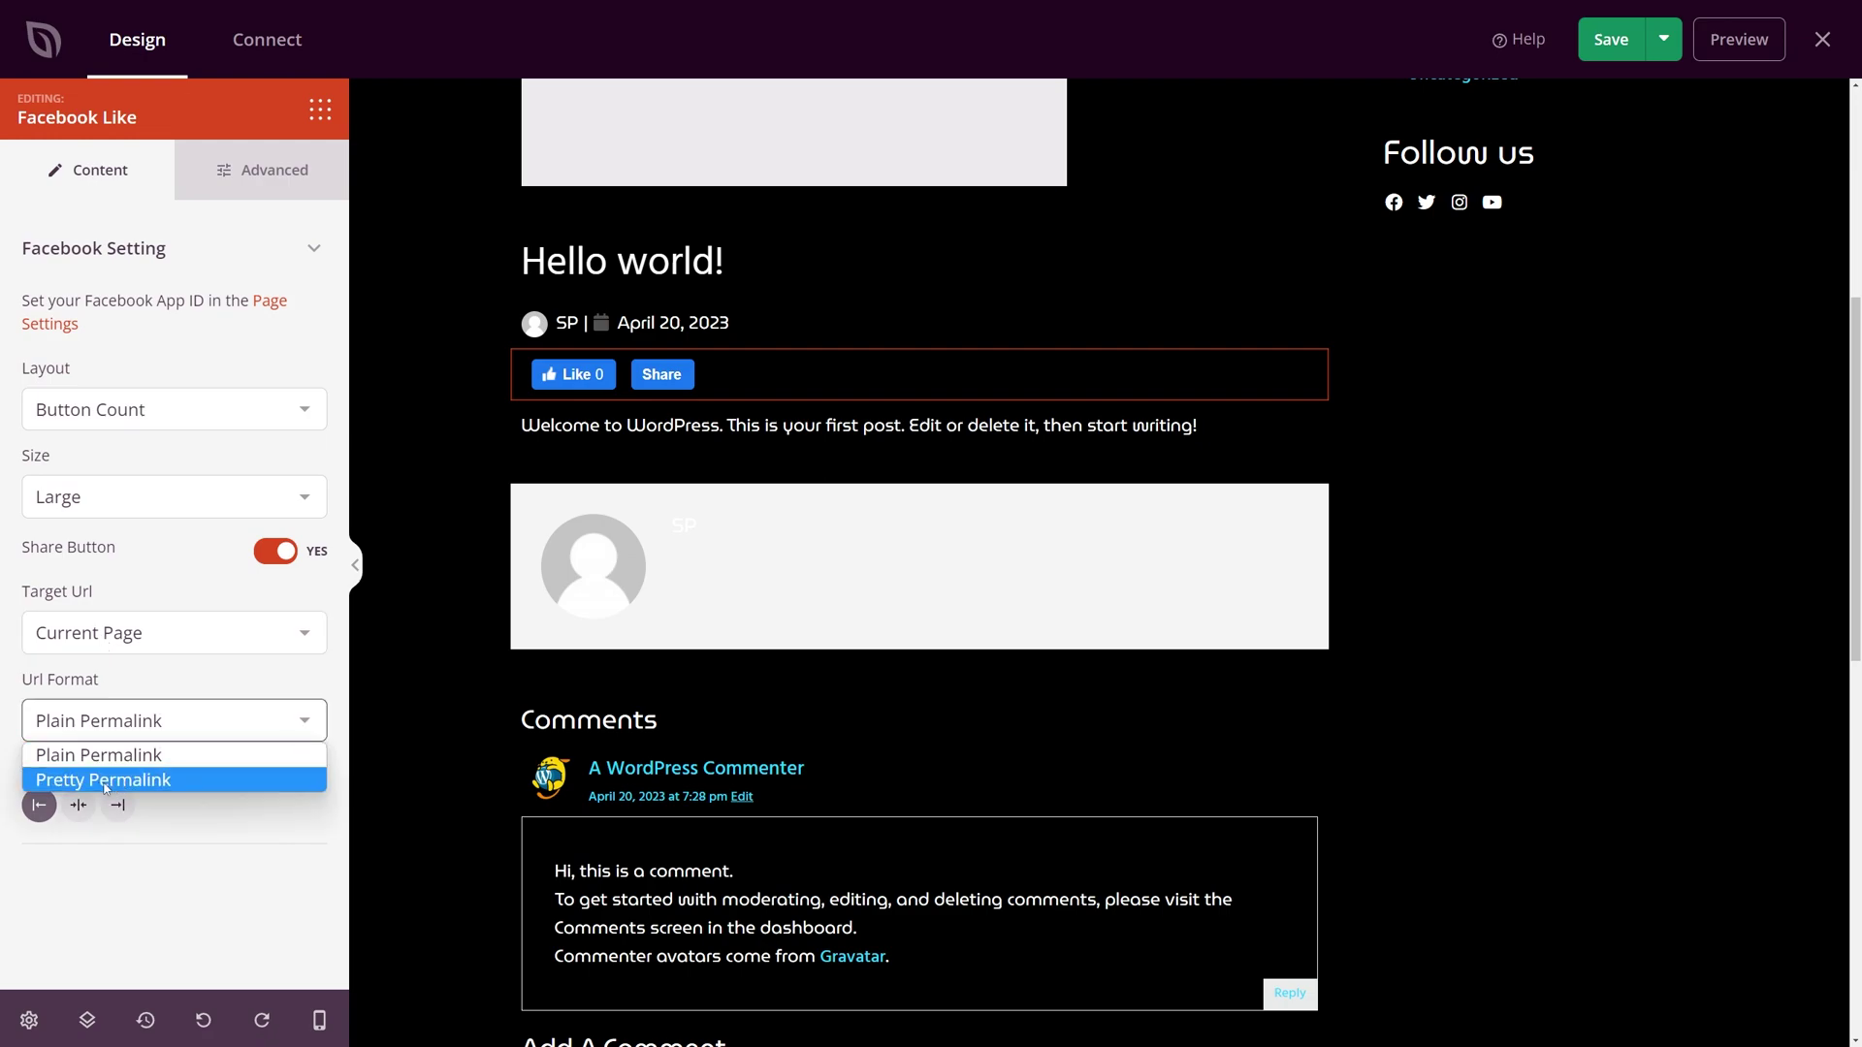
{"action": "left_click", "coordinate": [153, 781]}
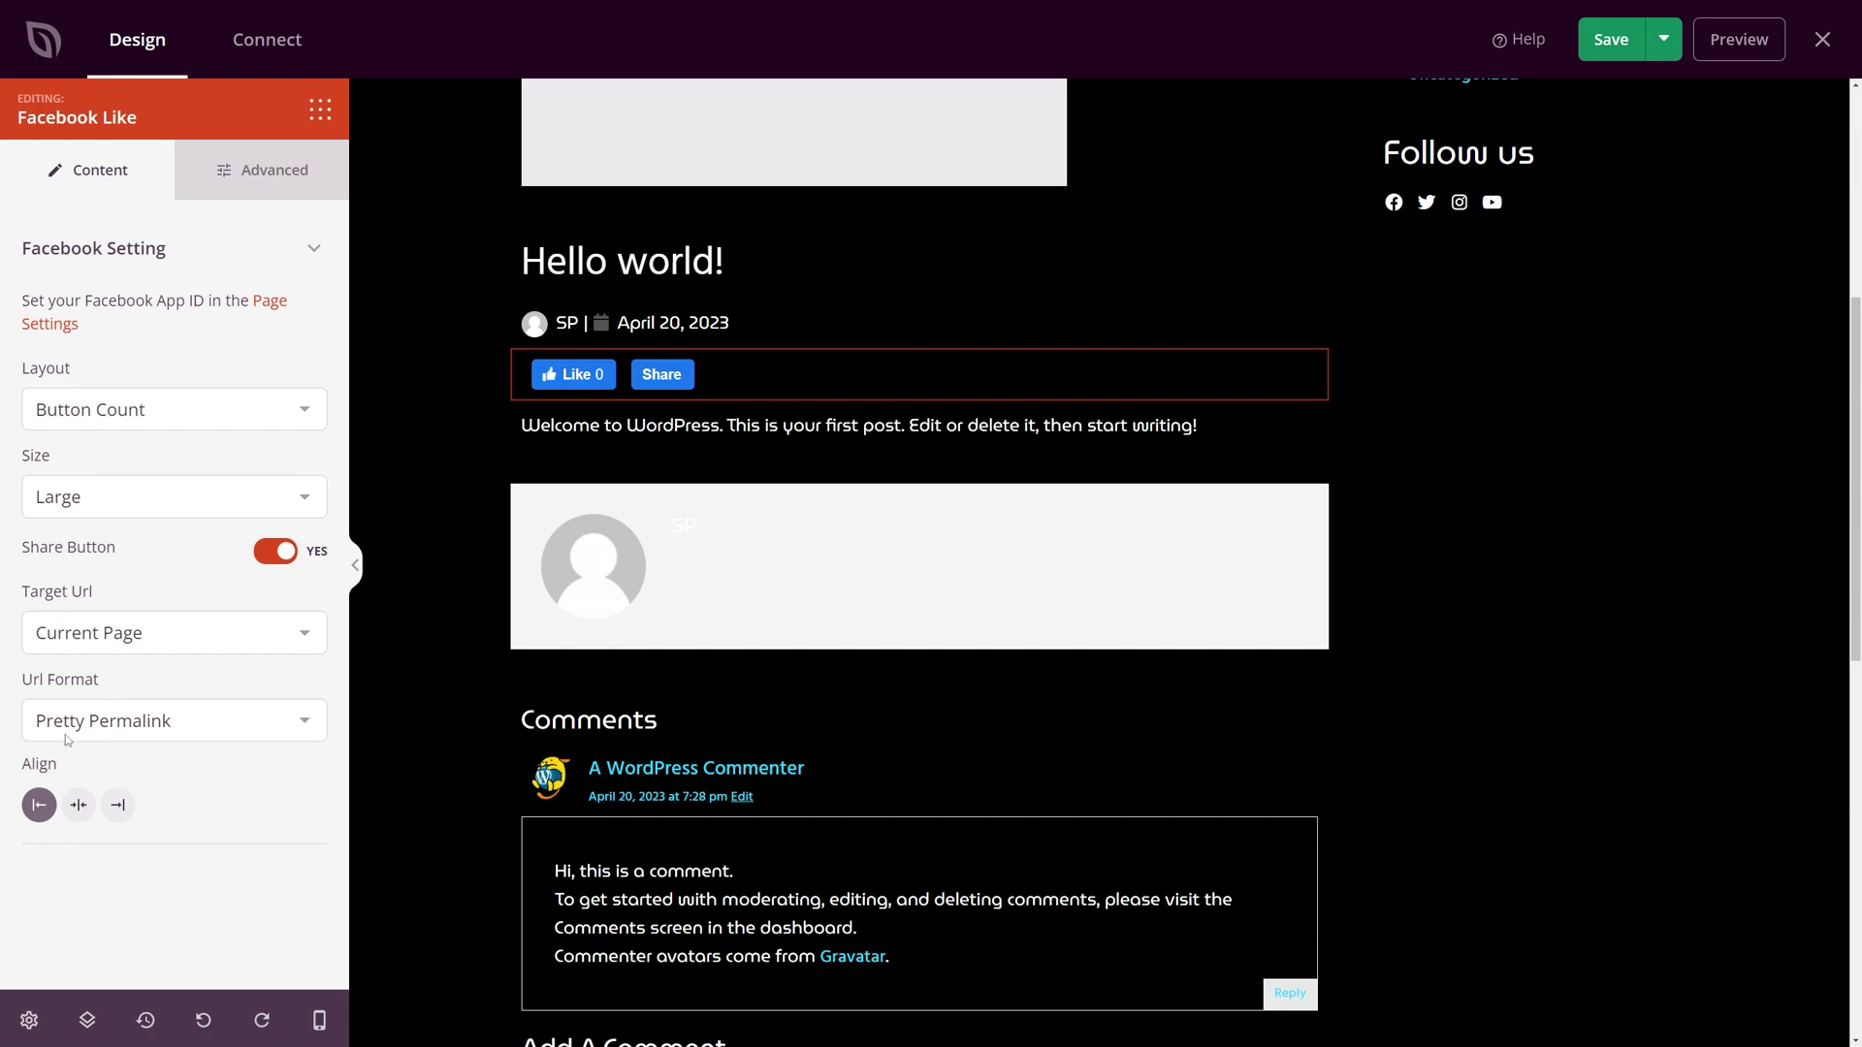
{"action": "left_click", "coordinate": [78, 805]}
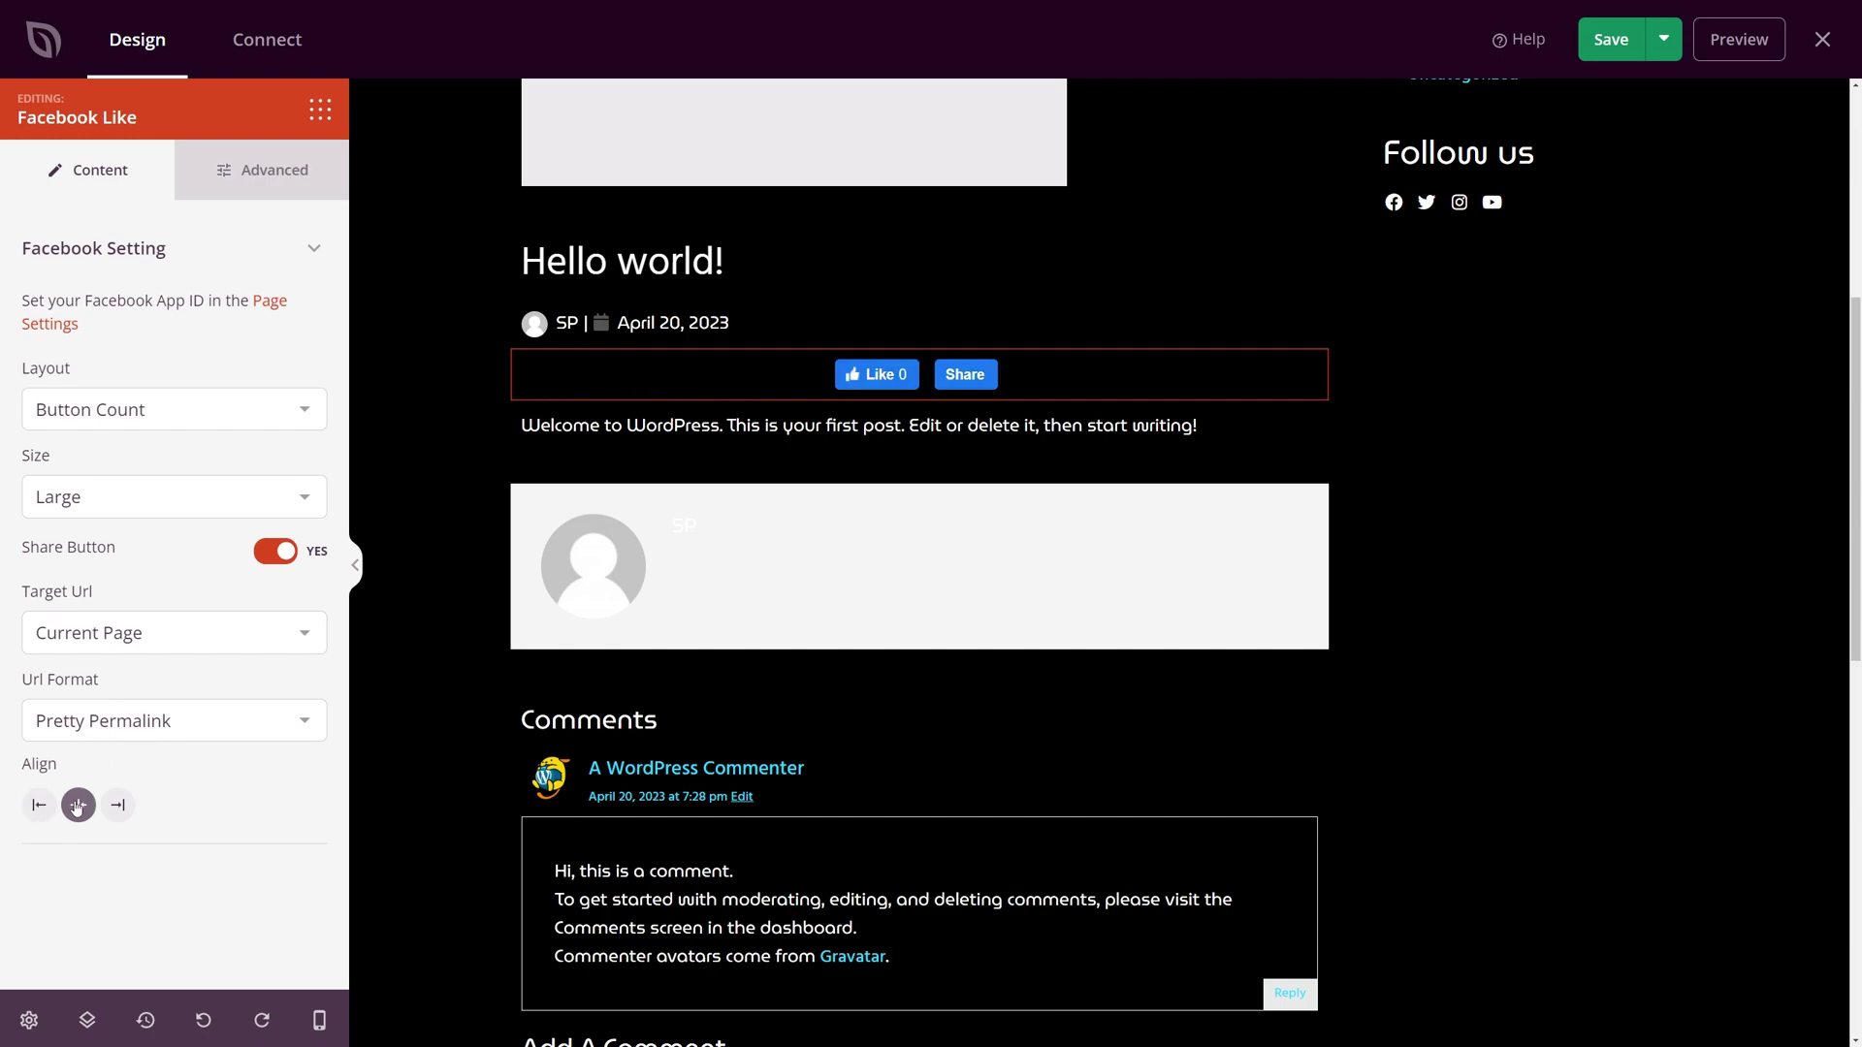
{"action": "left_click", "coordinate": [117, 805]}
{"action": "left_click", "coordinate": [269, 183]}
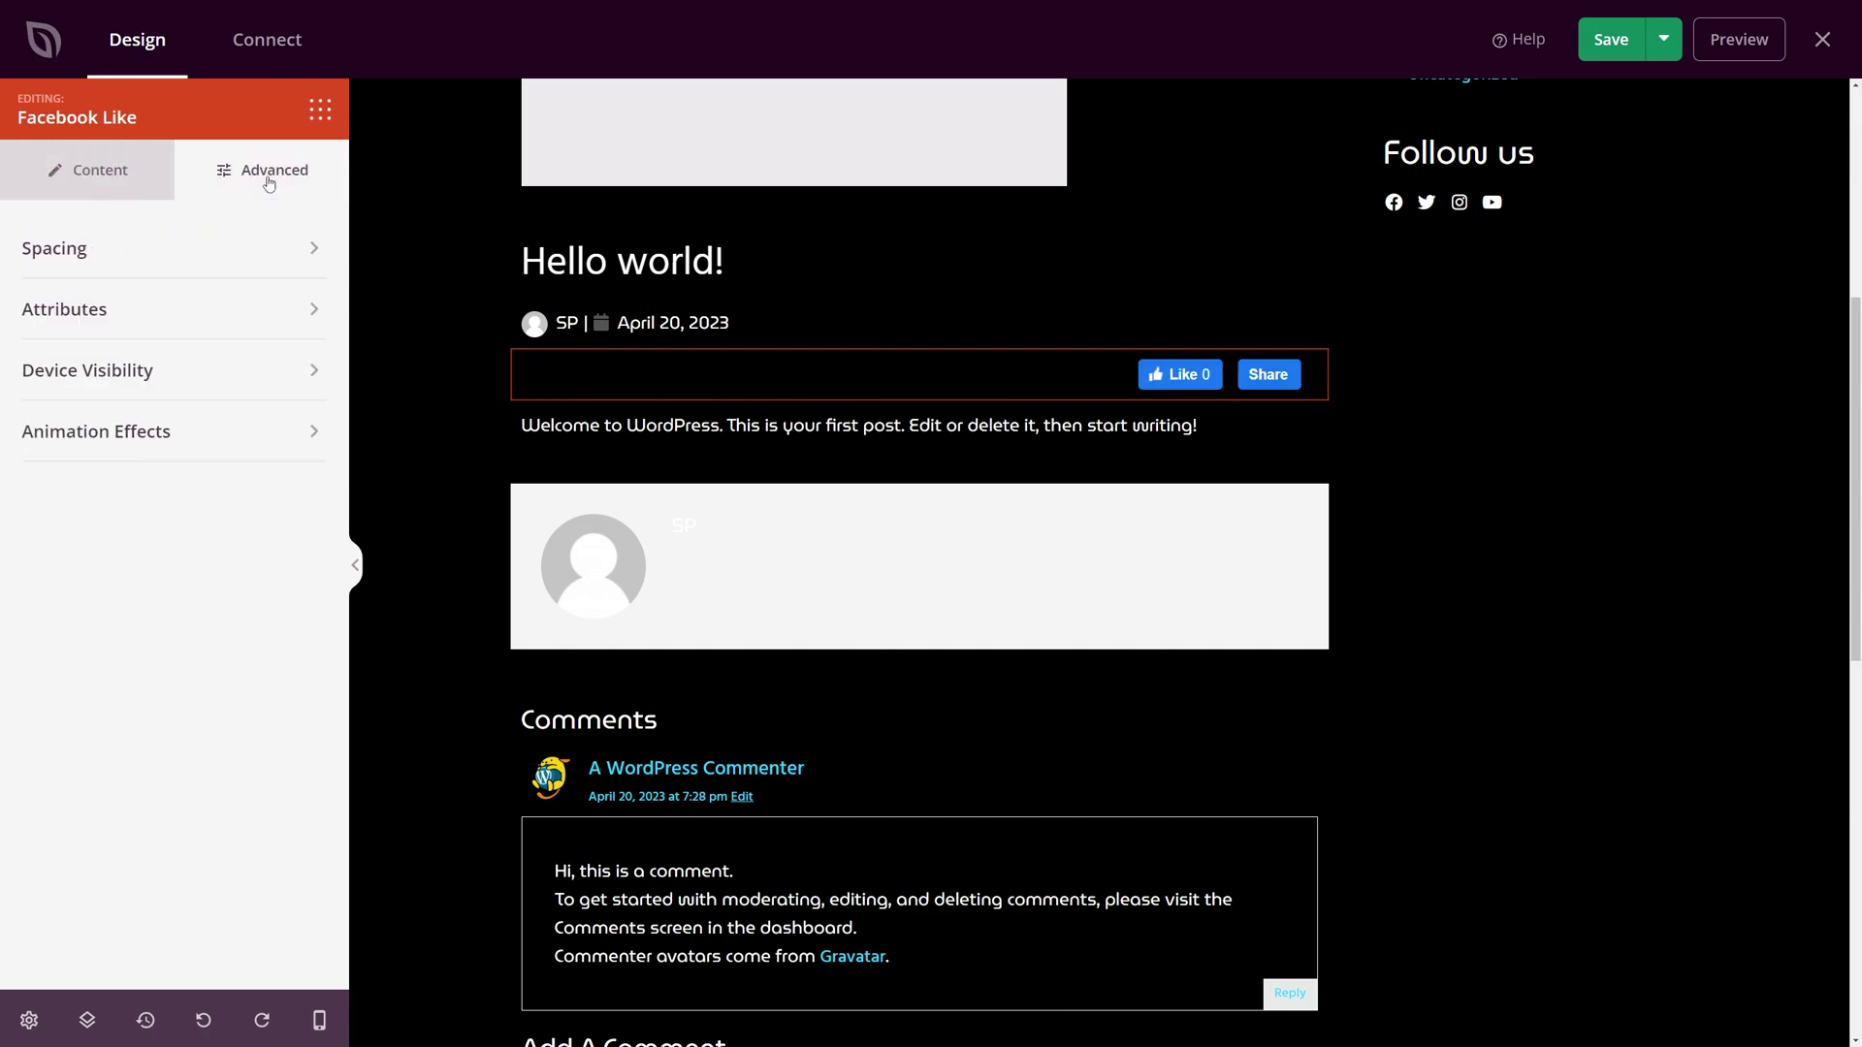
{"action": "left_click", "coordinate": [77, 253]}
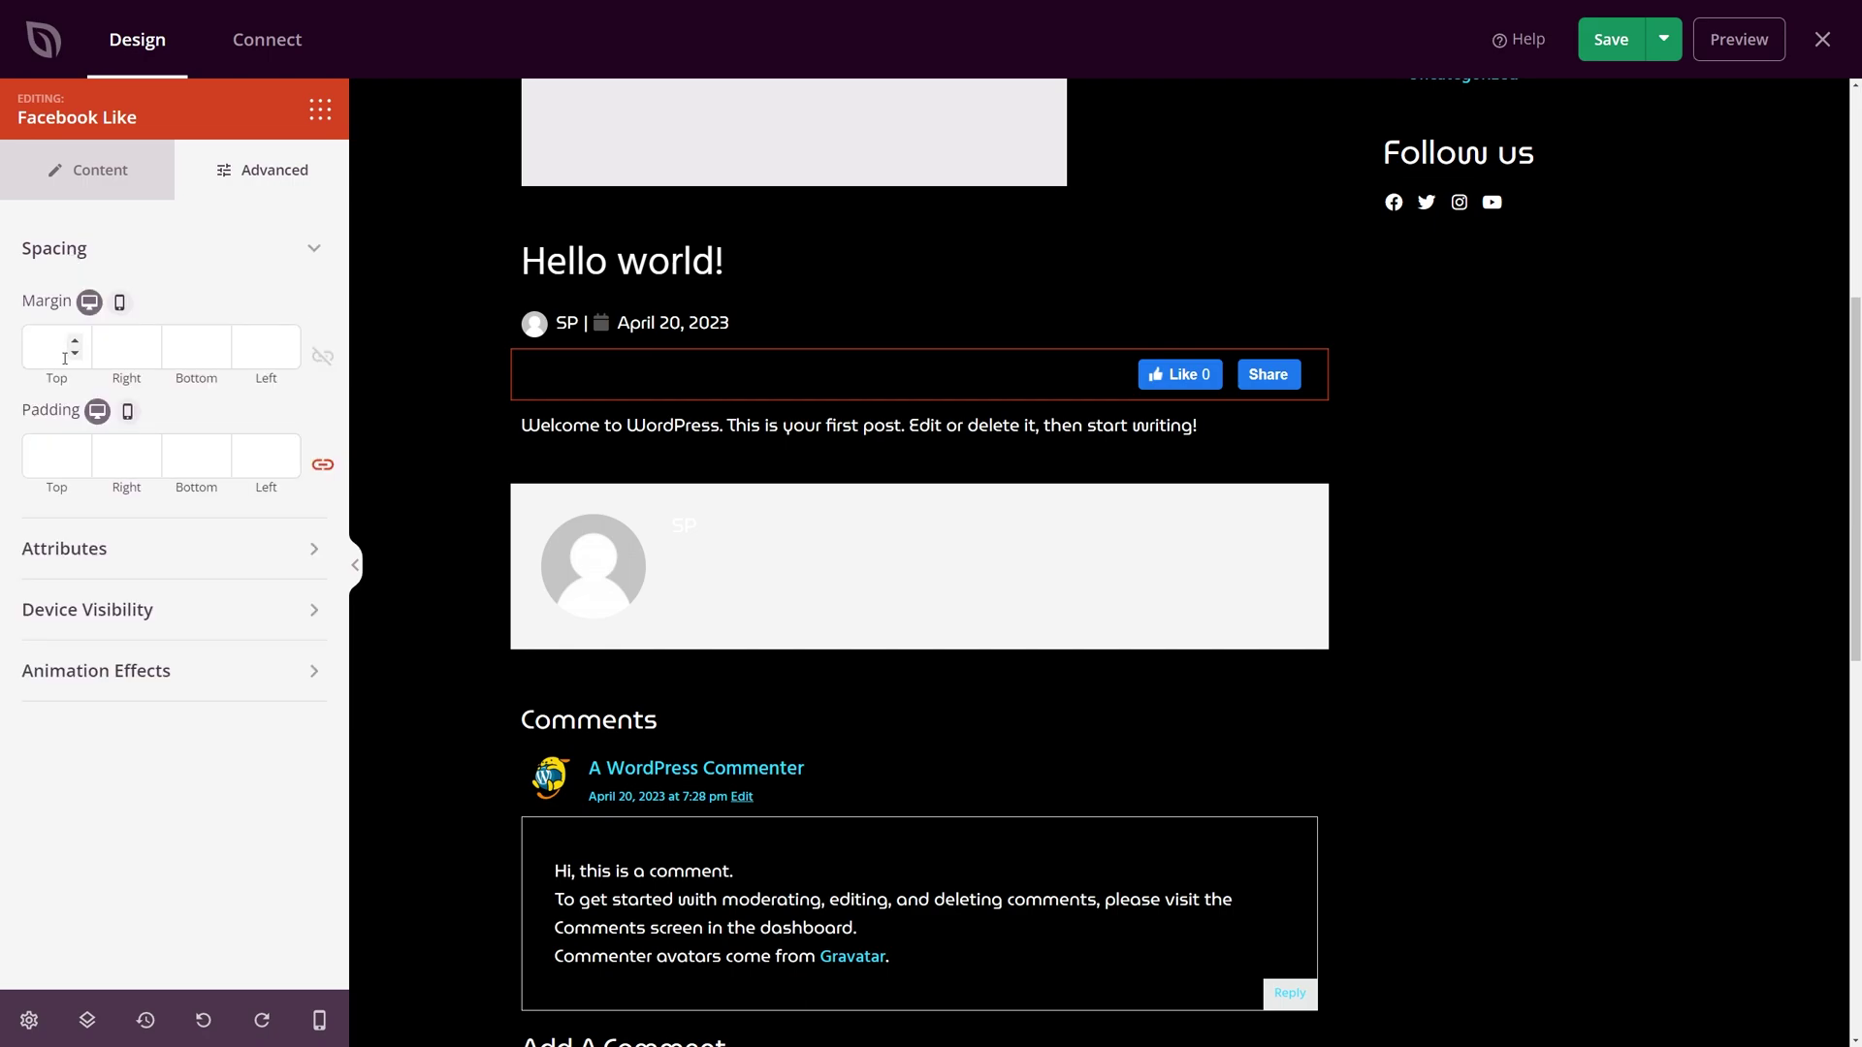
{"action": "left_click", "coordinate": [124, 250]}
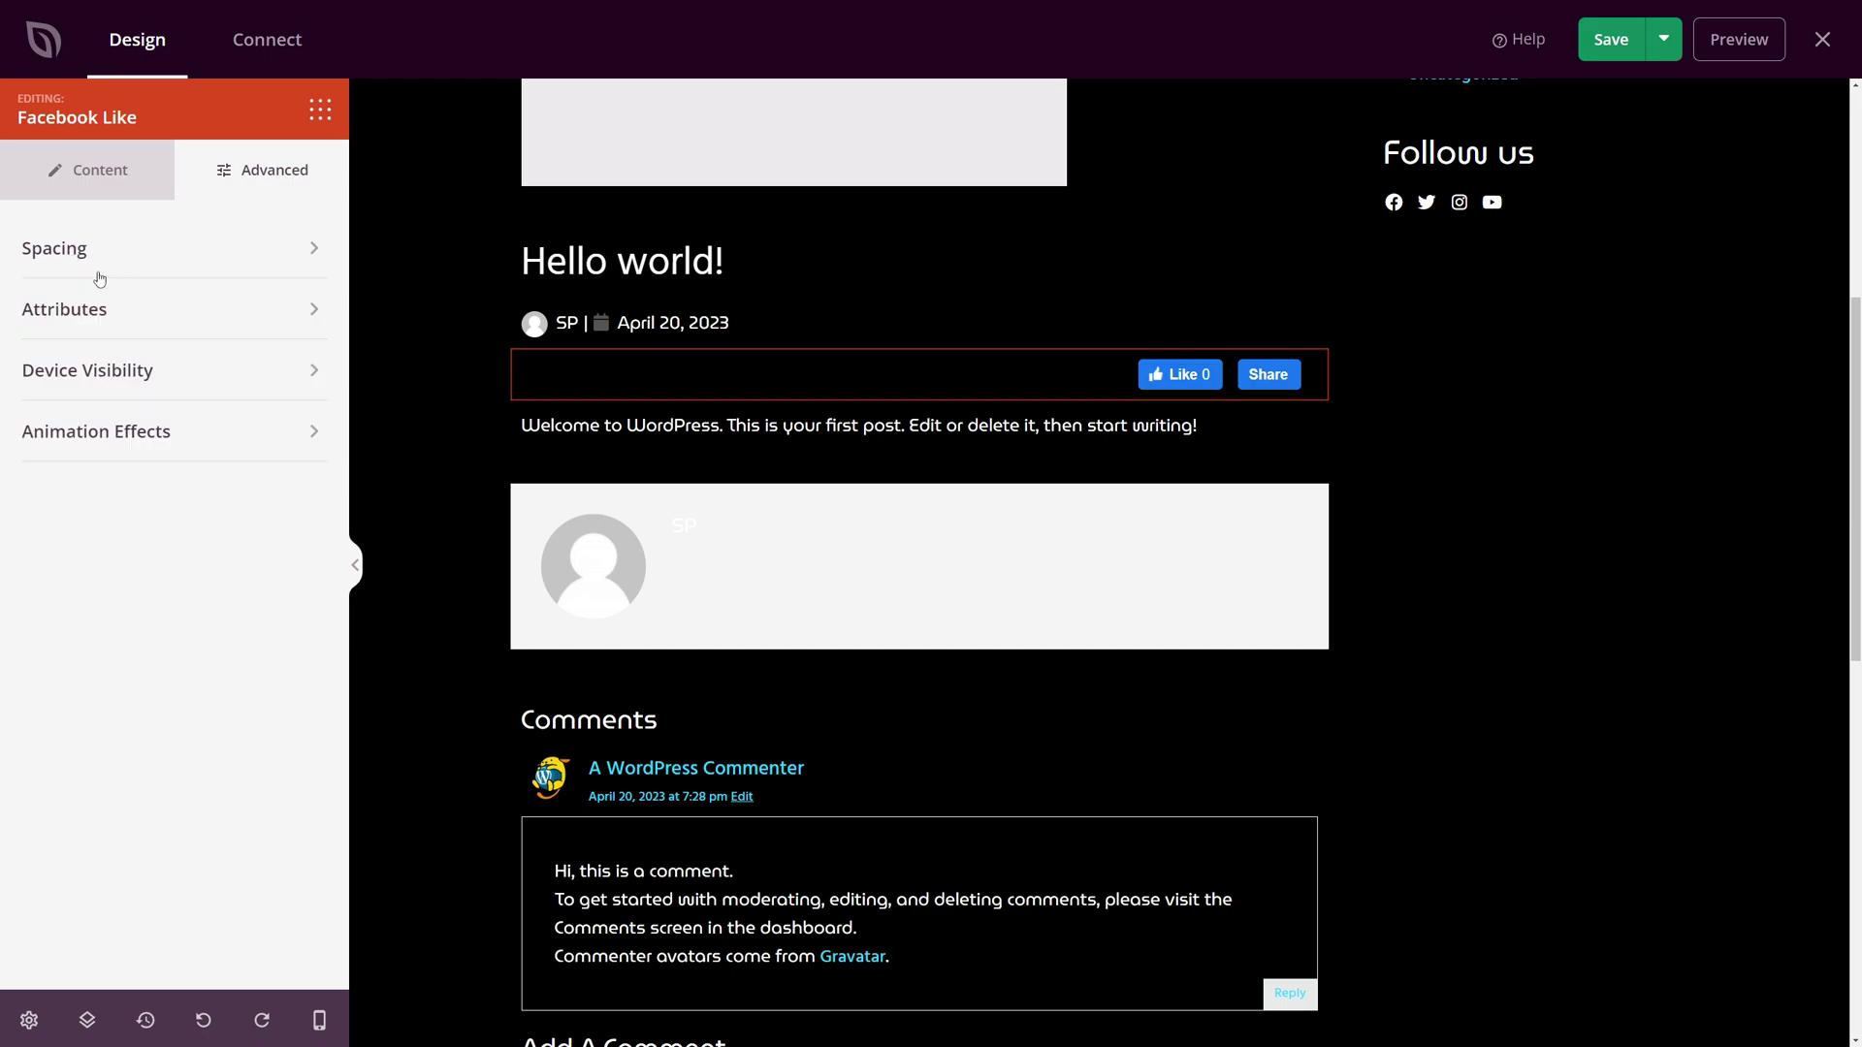
{"action": "left_click", "coordinate": [115, 319]}
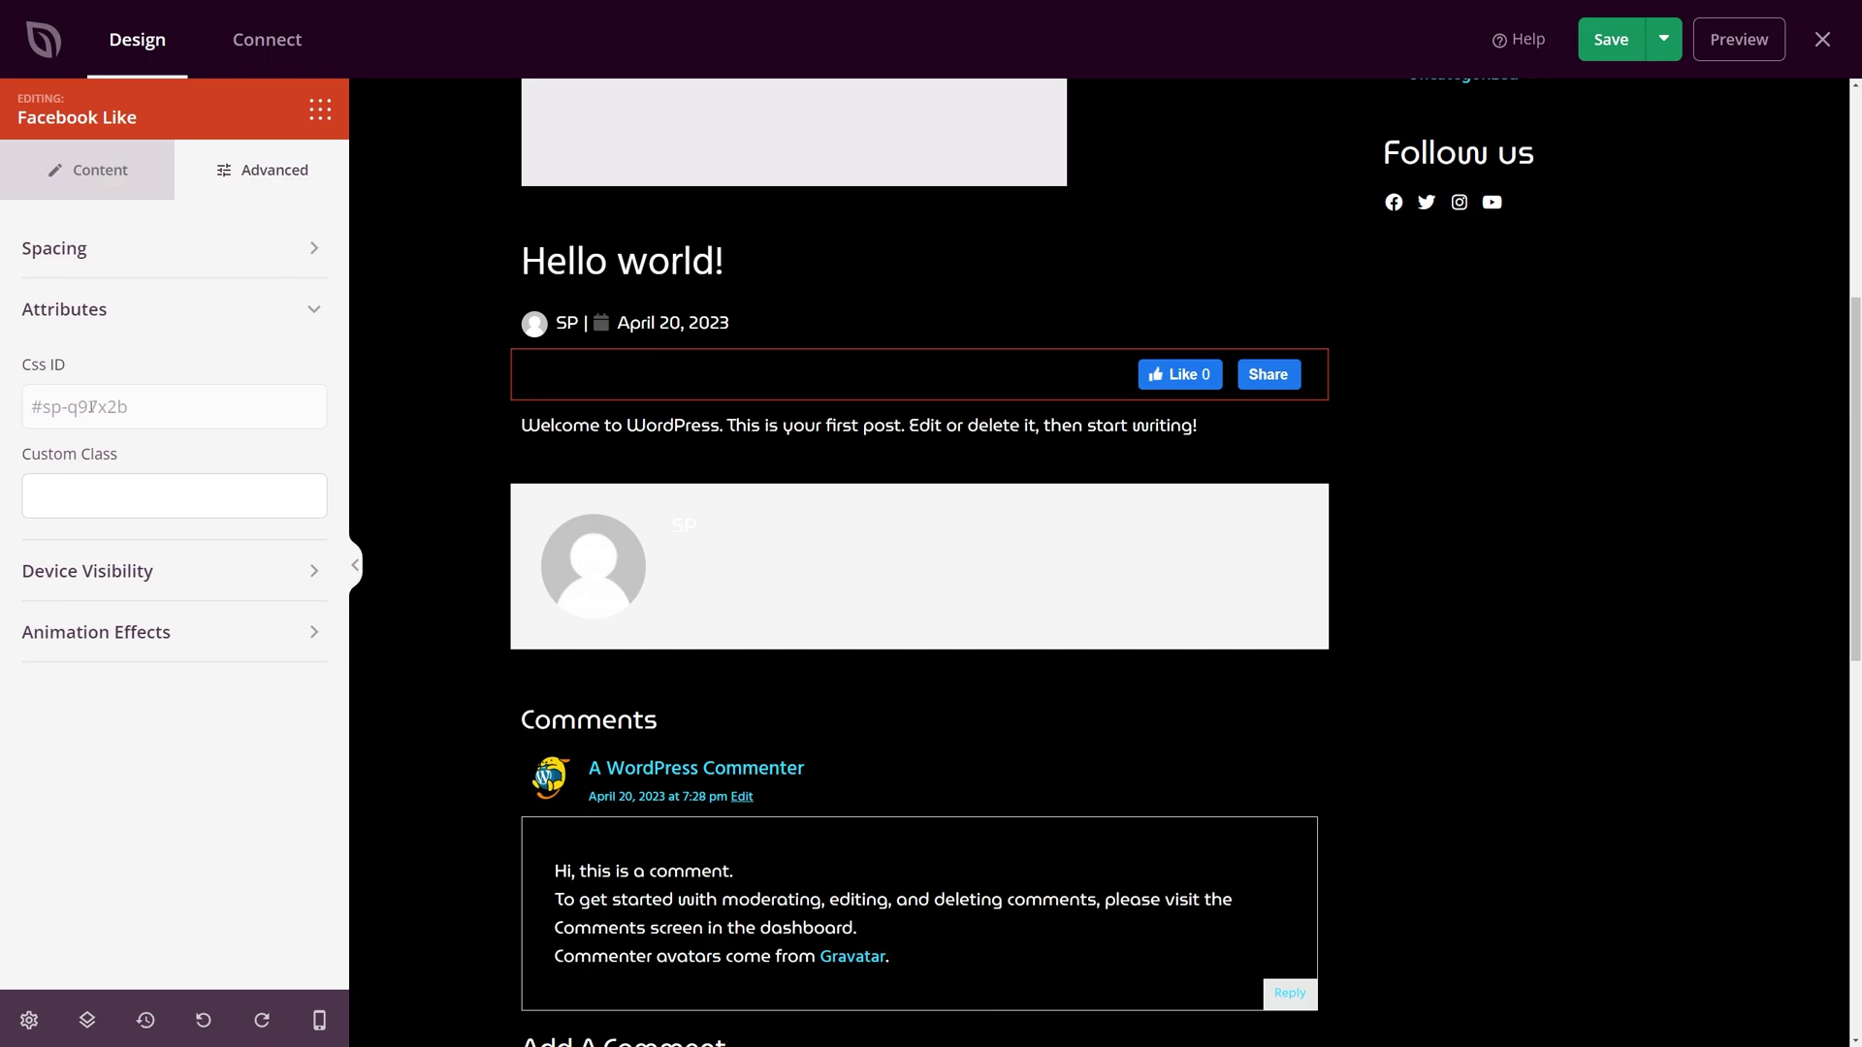
{"action": "left_click", "coordinate": [164, 326]}
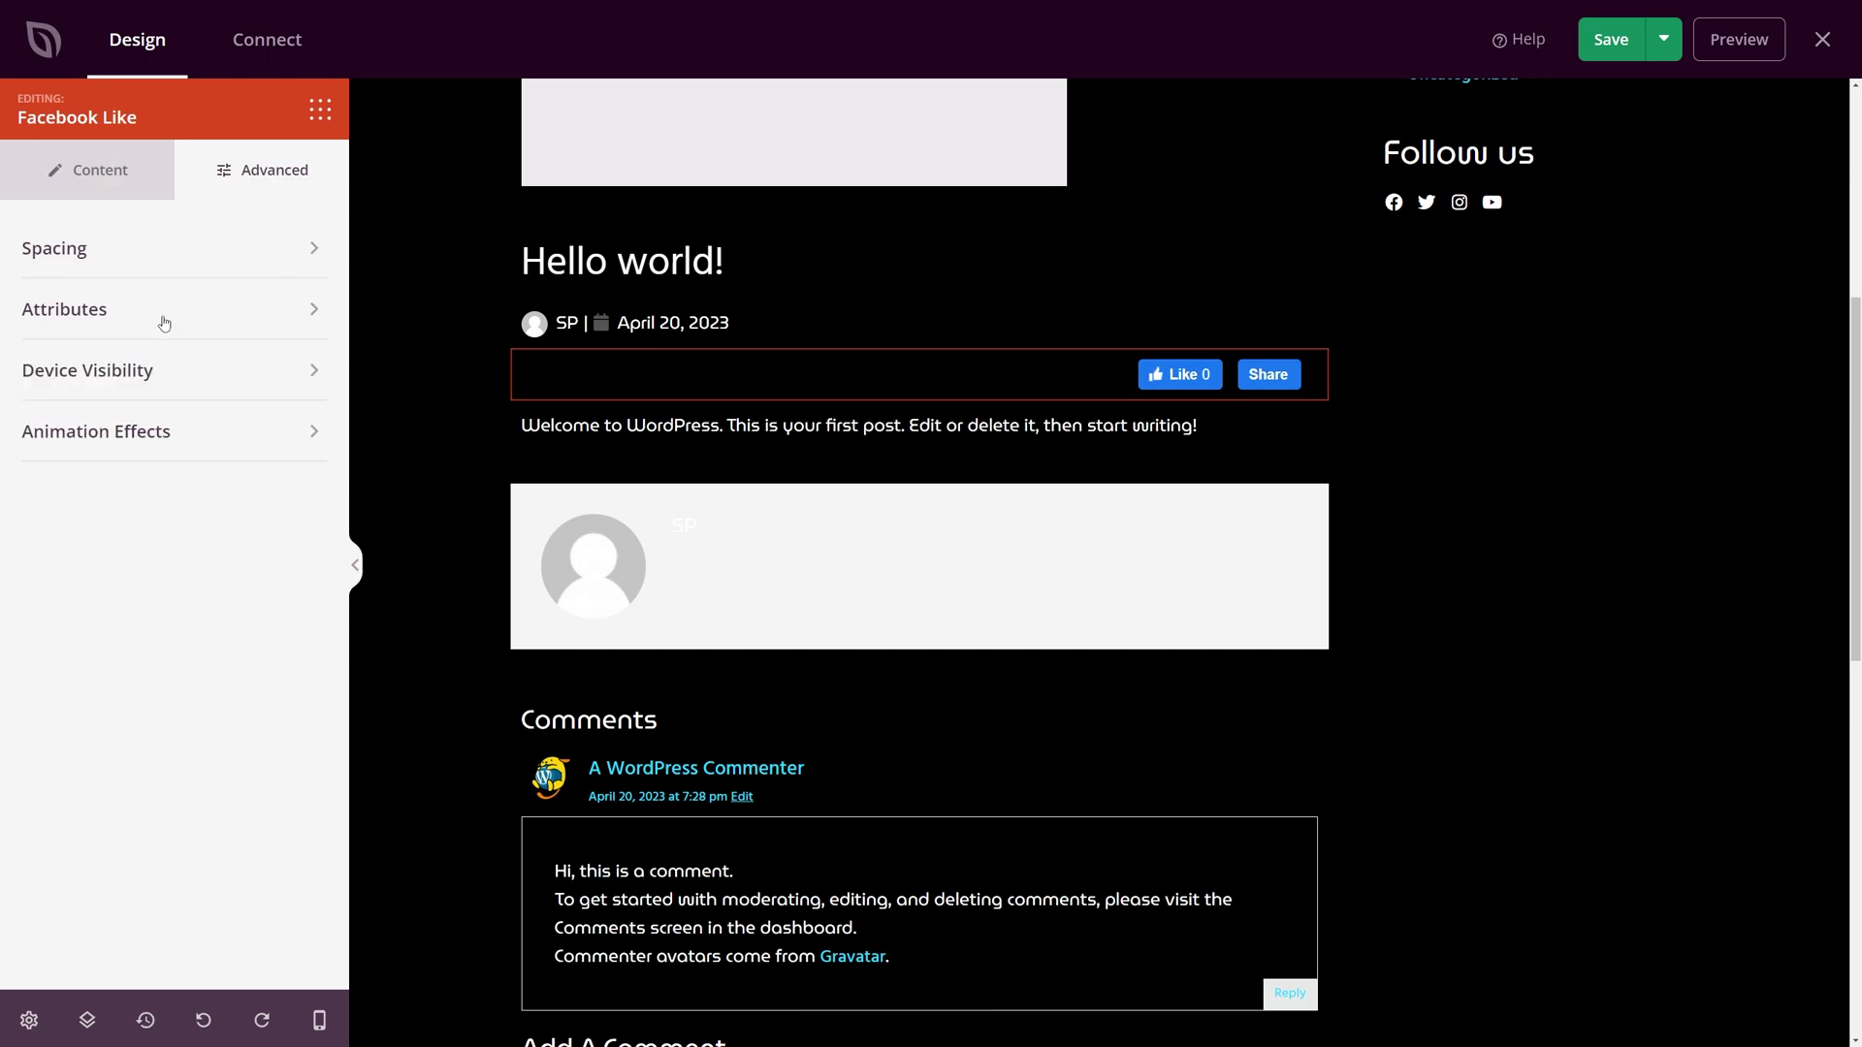
{"action": "left_click", "coordinate": [163, 380]}
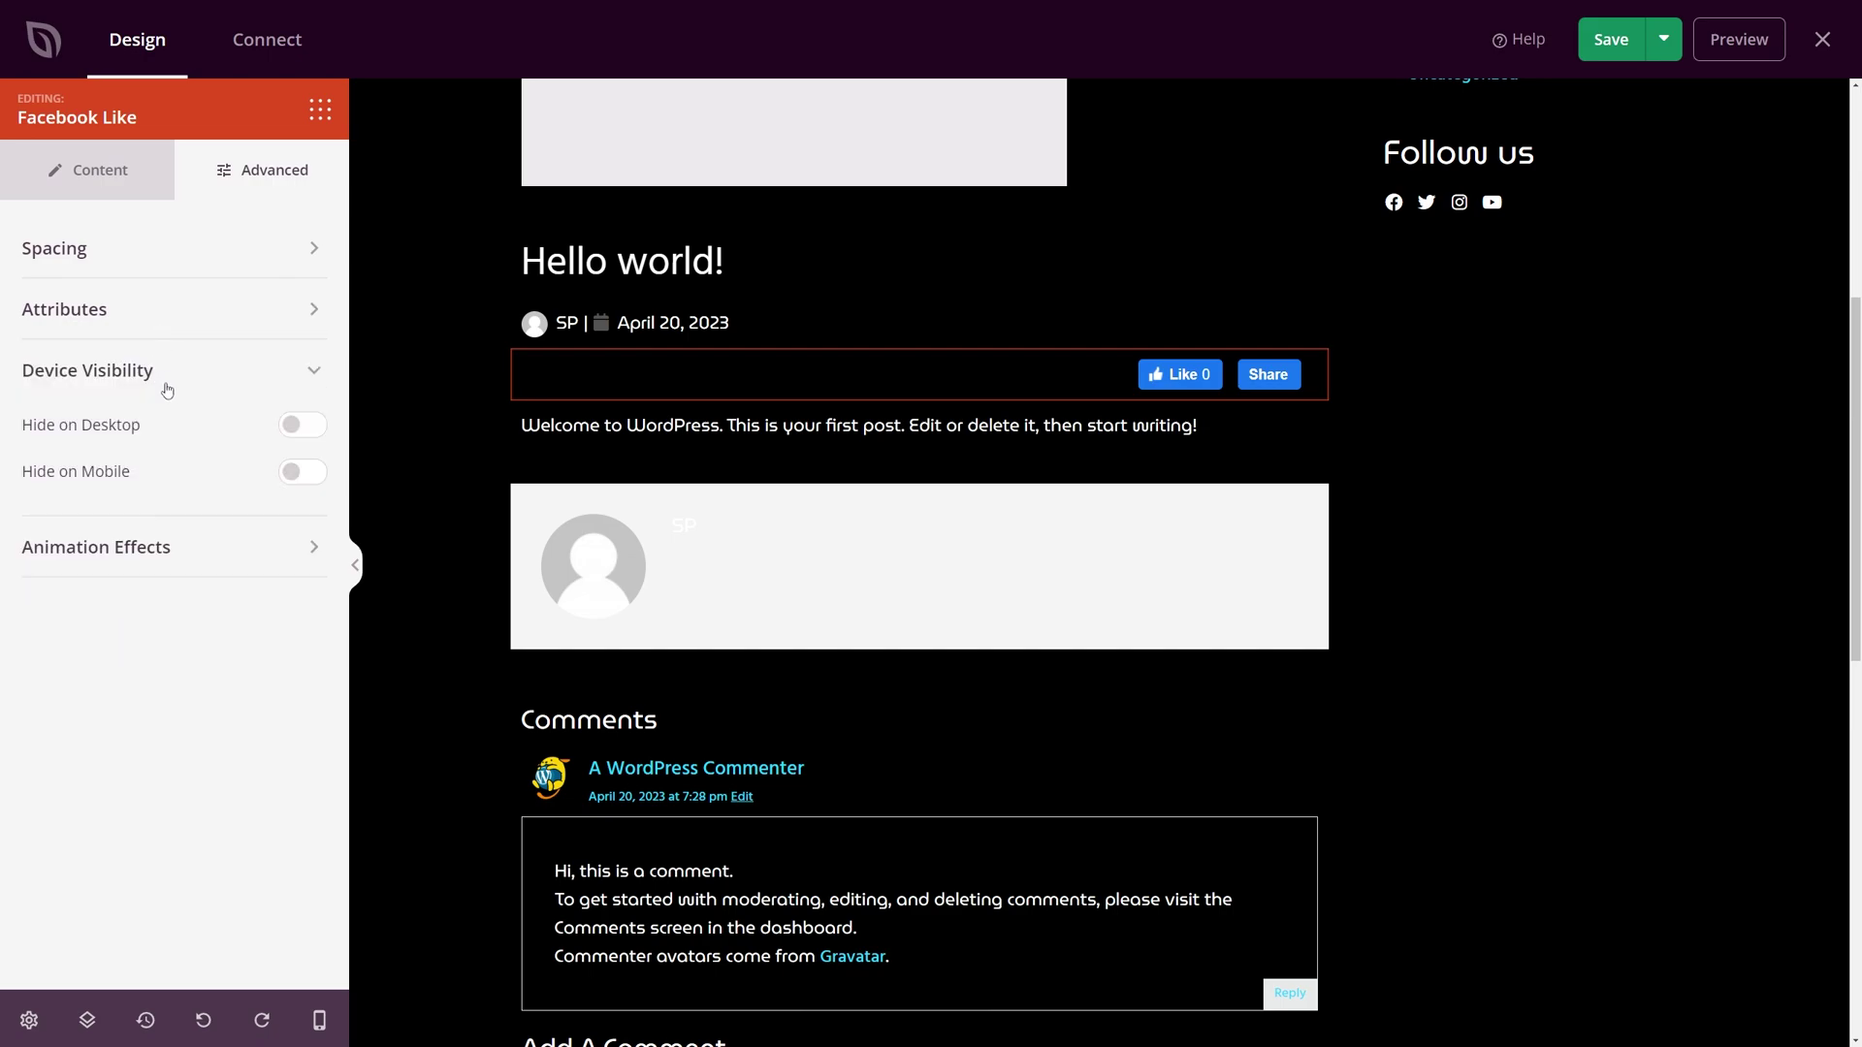
{"action": "left_click", "coordinate": [297, 428]}
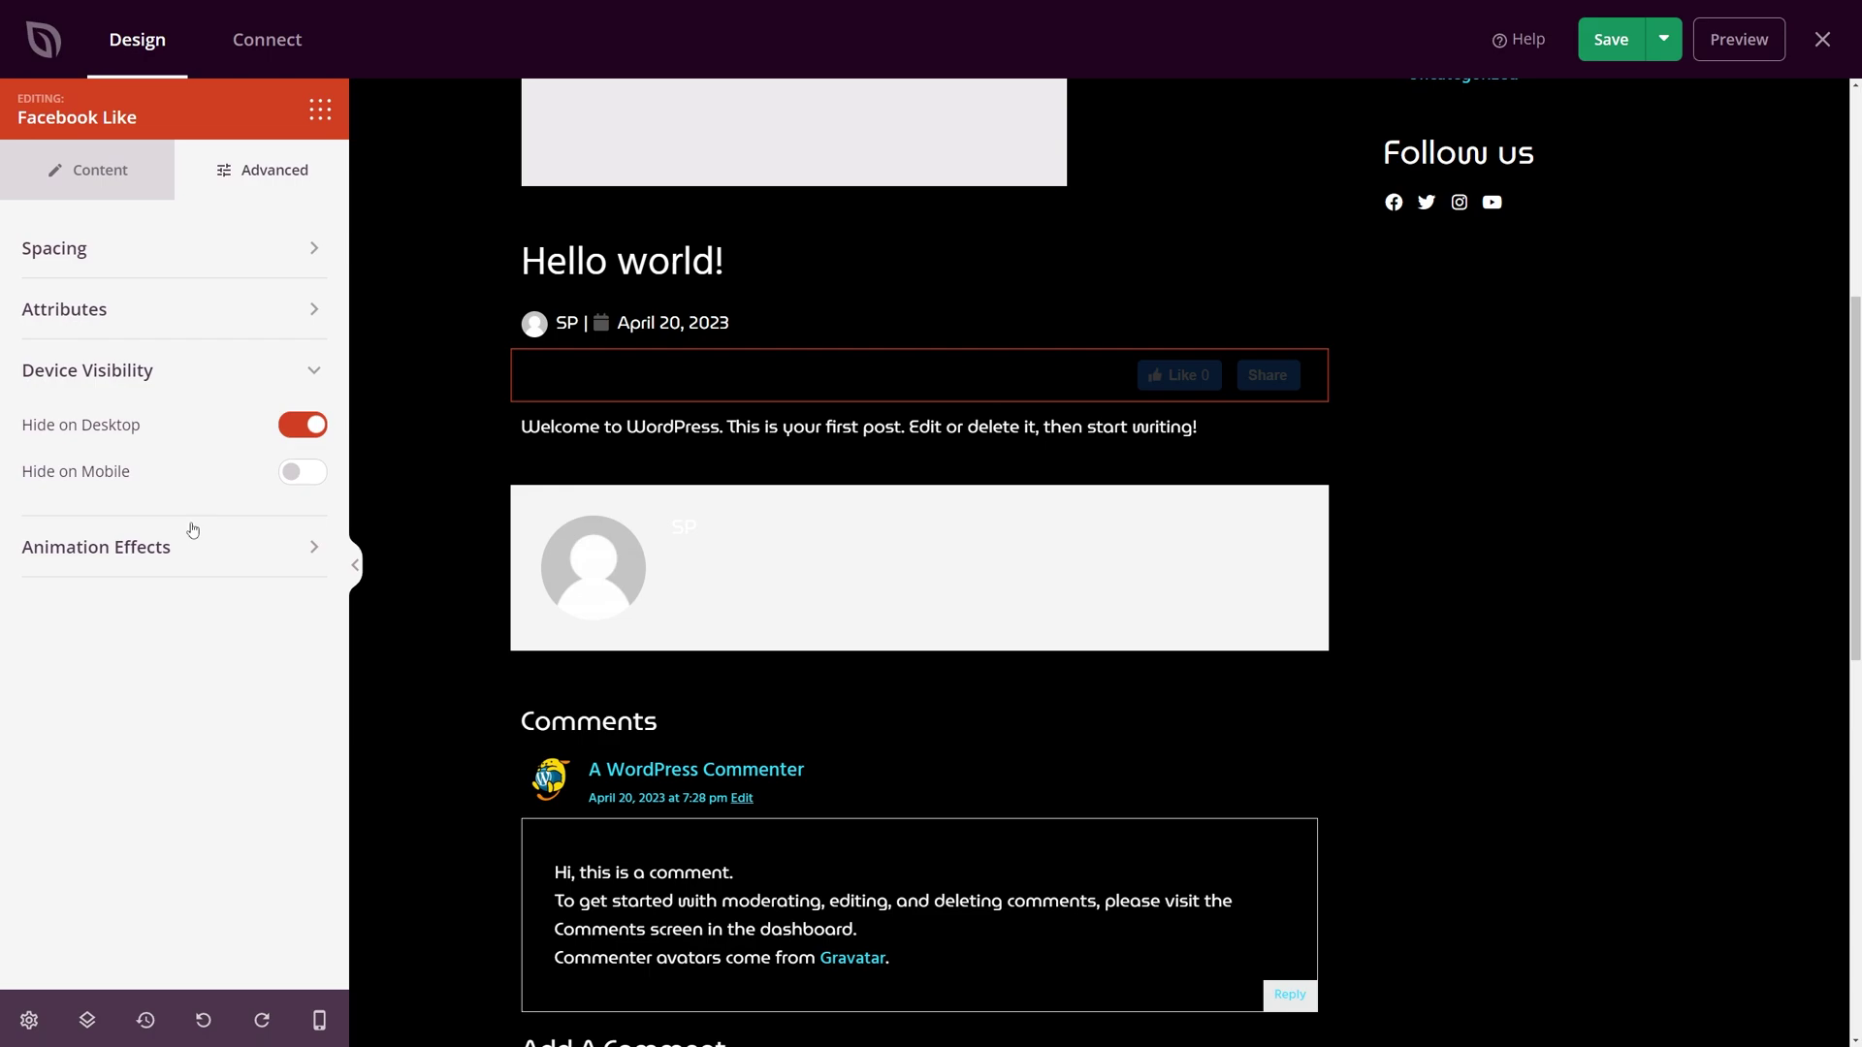
{"action": "left_click", "coordinate": [302, 425]}
{"action": "left_click", "coordinate": [301, 473]}
{"action": "left_click", "coordinate": [165, 371]}
{"action": "left_click", "coordinate": [194, 435]}
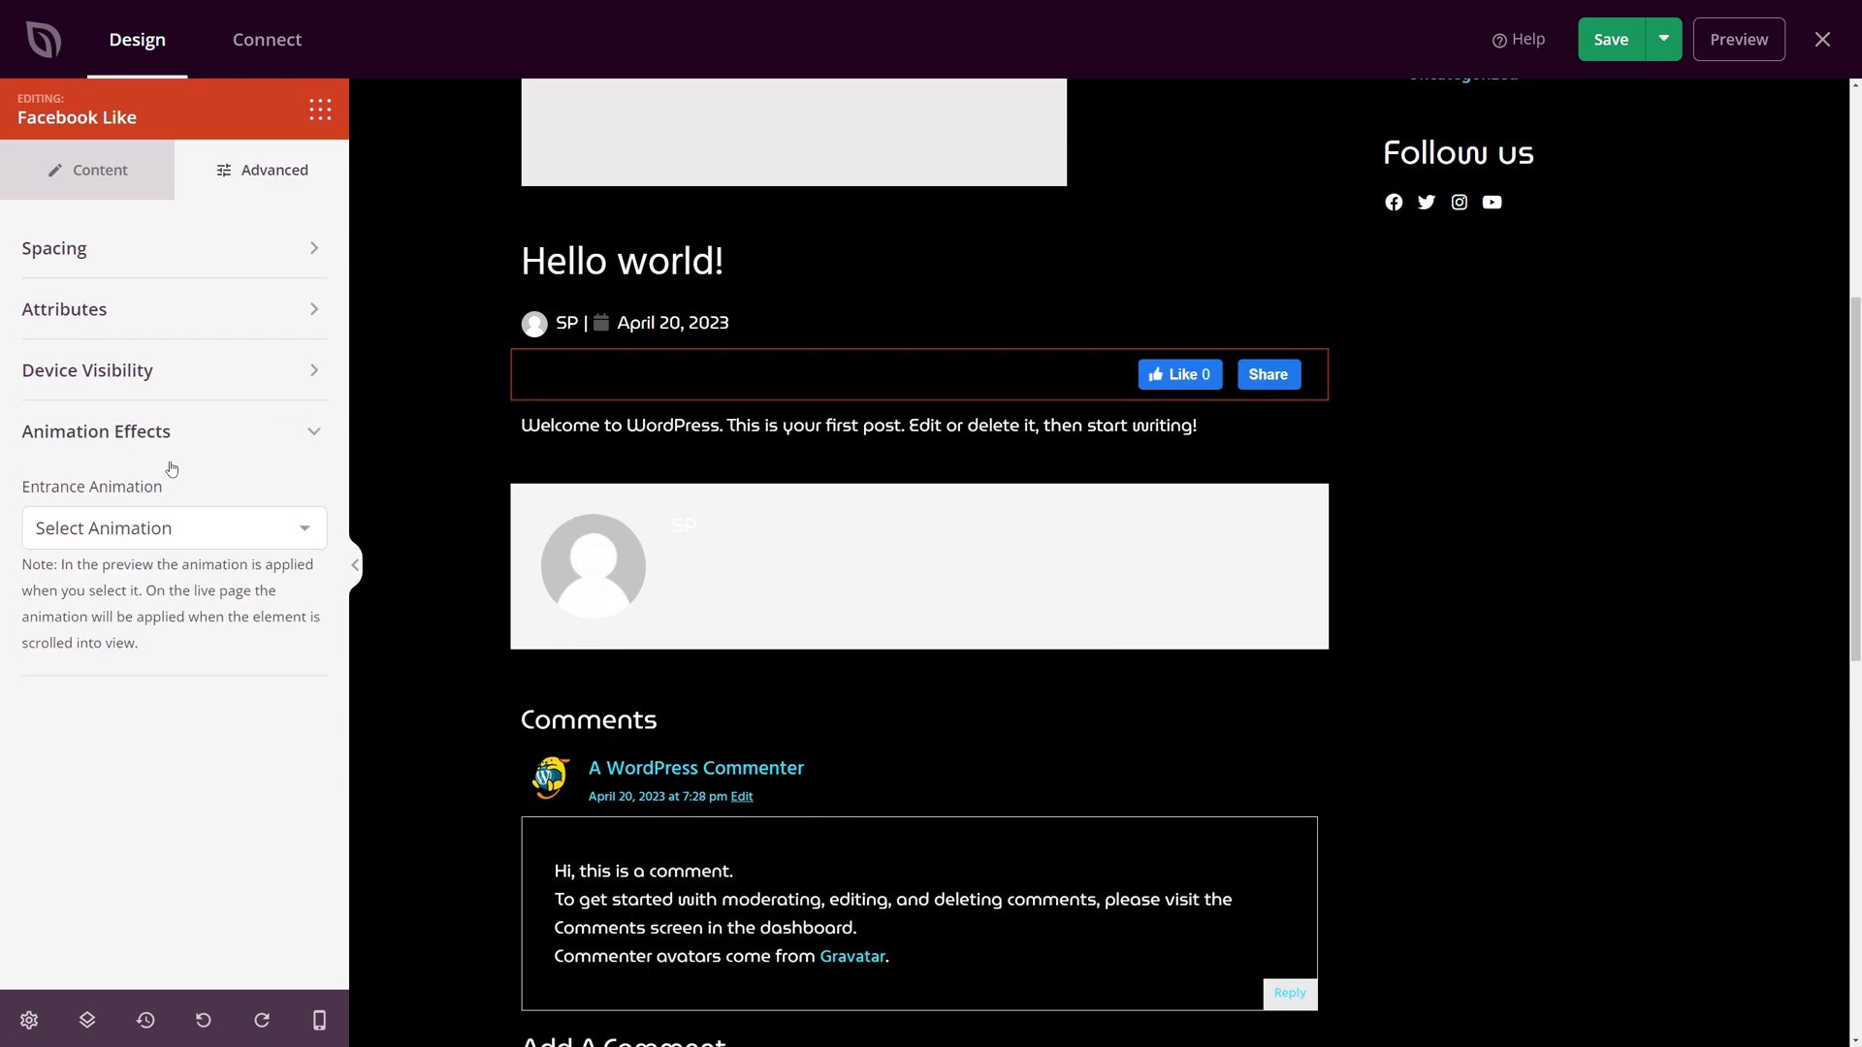
{"action": "left_click", "coordinate": [254, 529]}
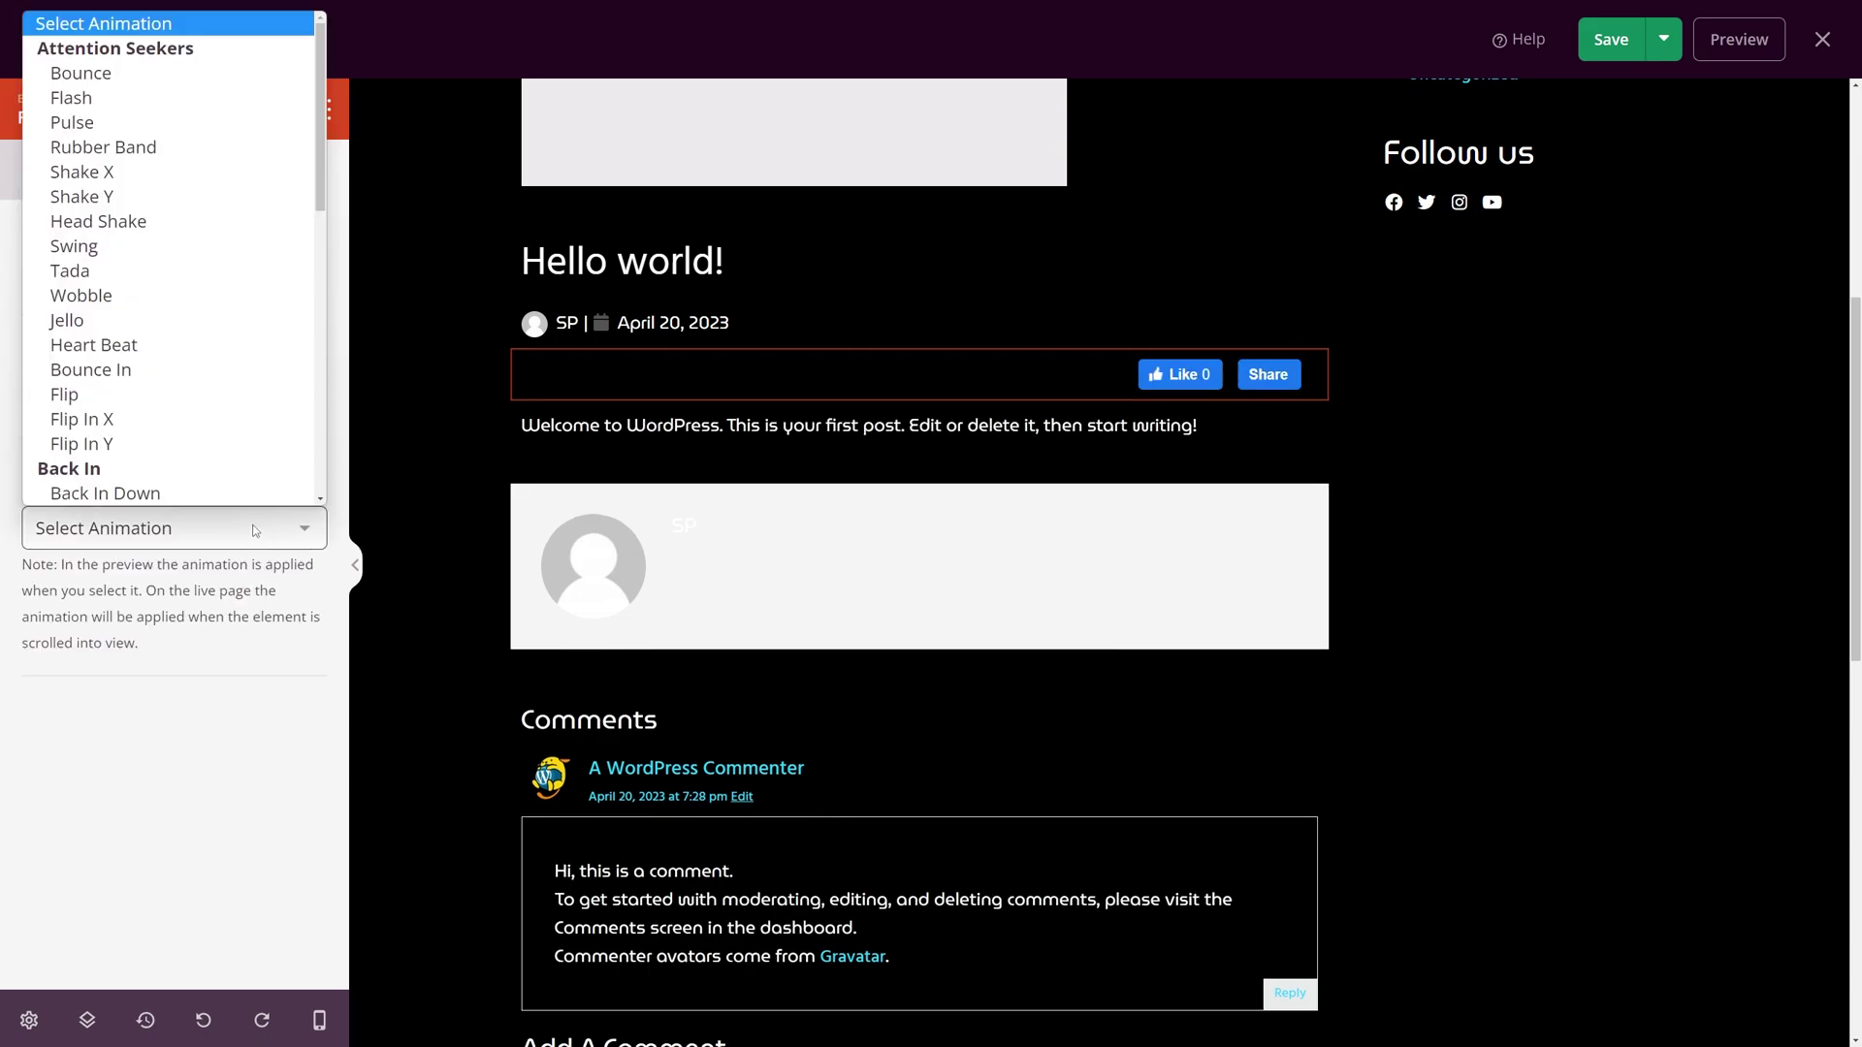
{"action": "left_click", "coordinate": [254, 530]}
{"action": "left_click", "coordinate": [248, 437]}
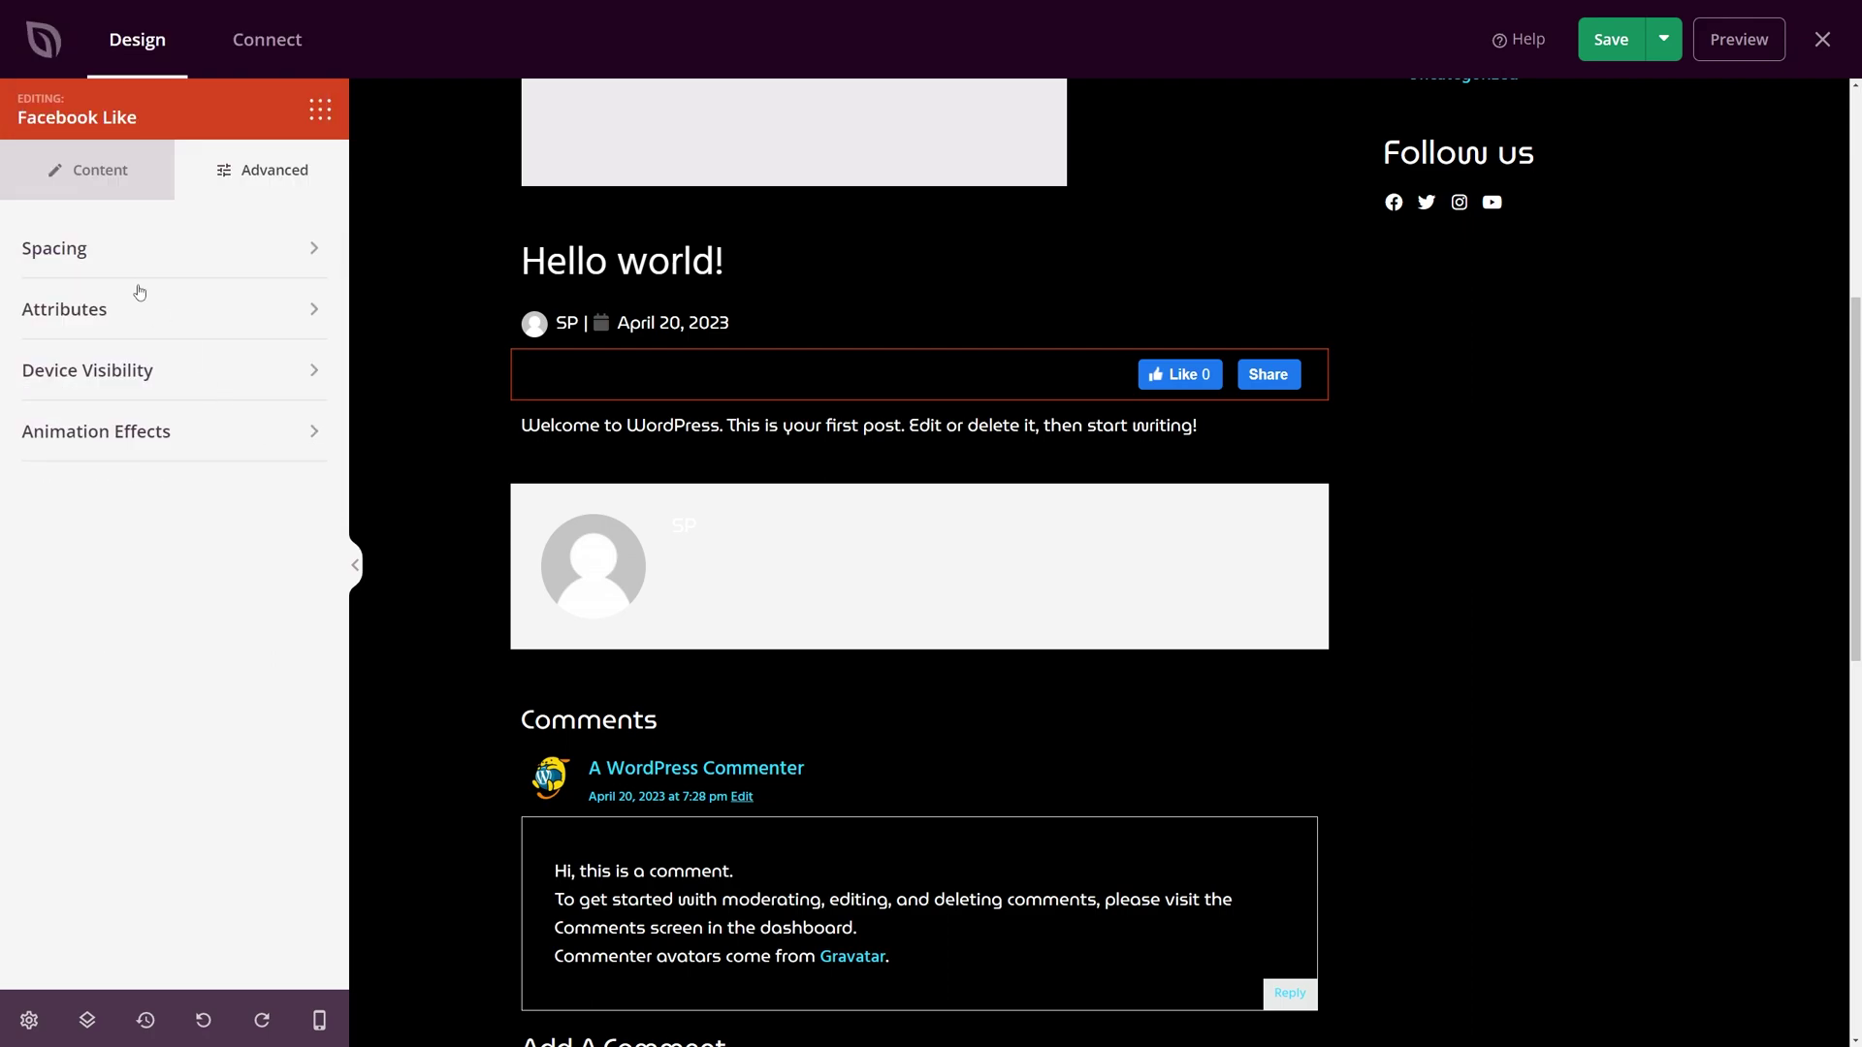
Step: Save the single-post template, check the Facebook App ID in Page Settings, and save again
{"action": "left_click", "coordinate": [107, 178]}
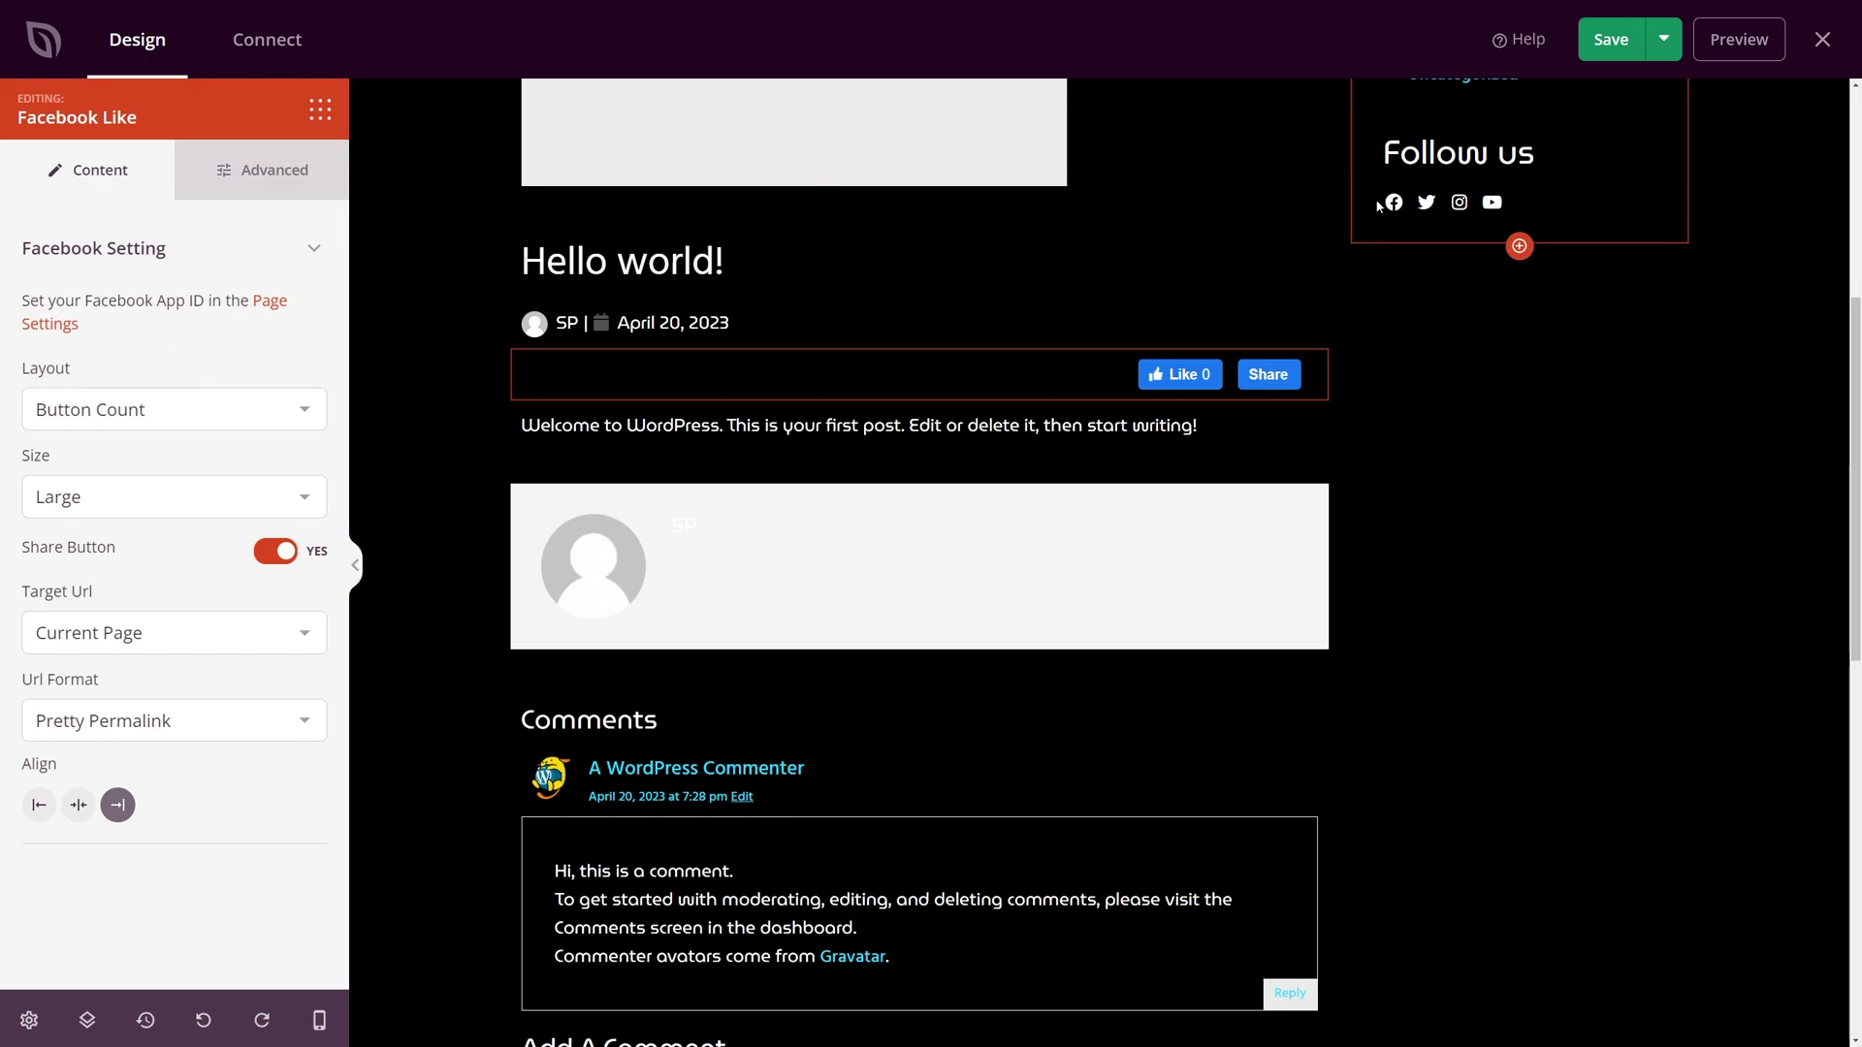
{"action": "left_click", "coordinate": [1611, 38]}
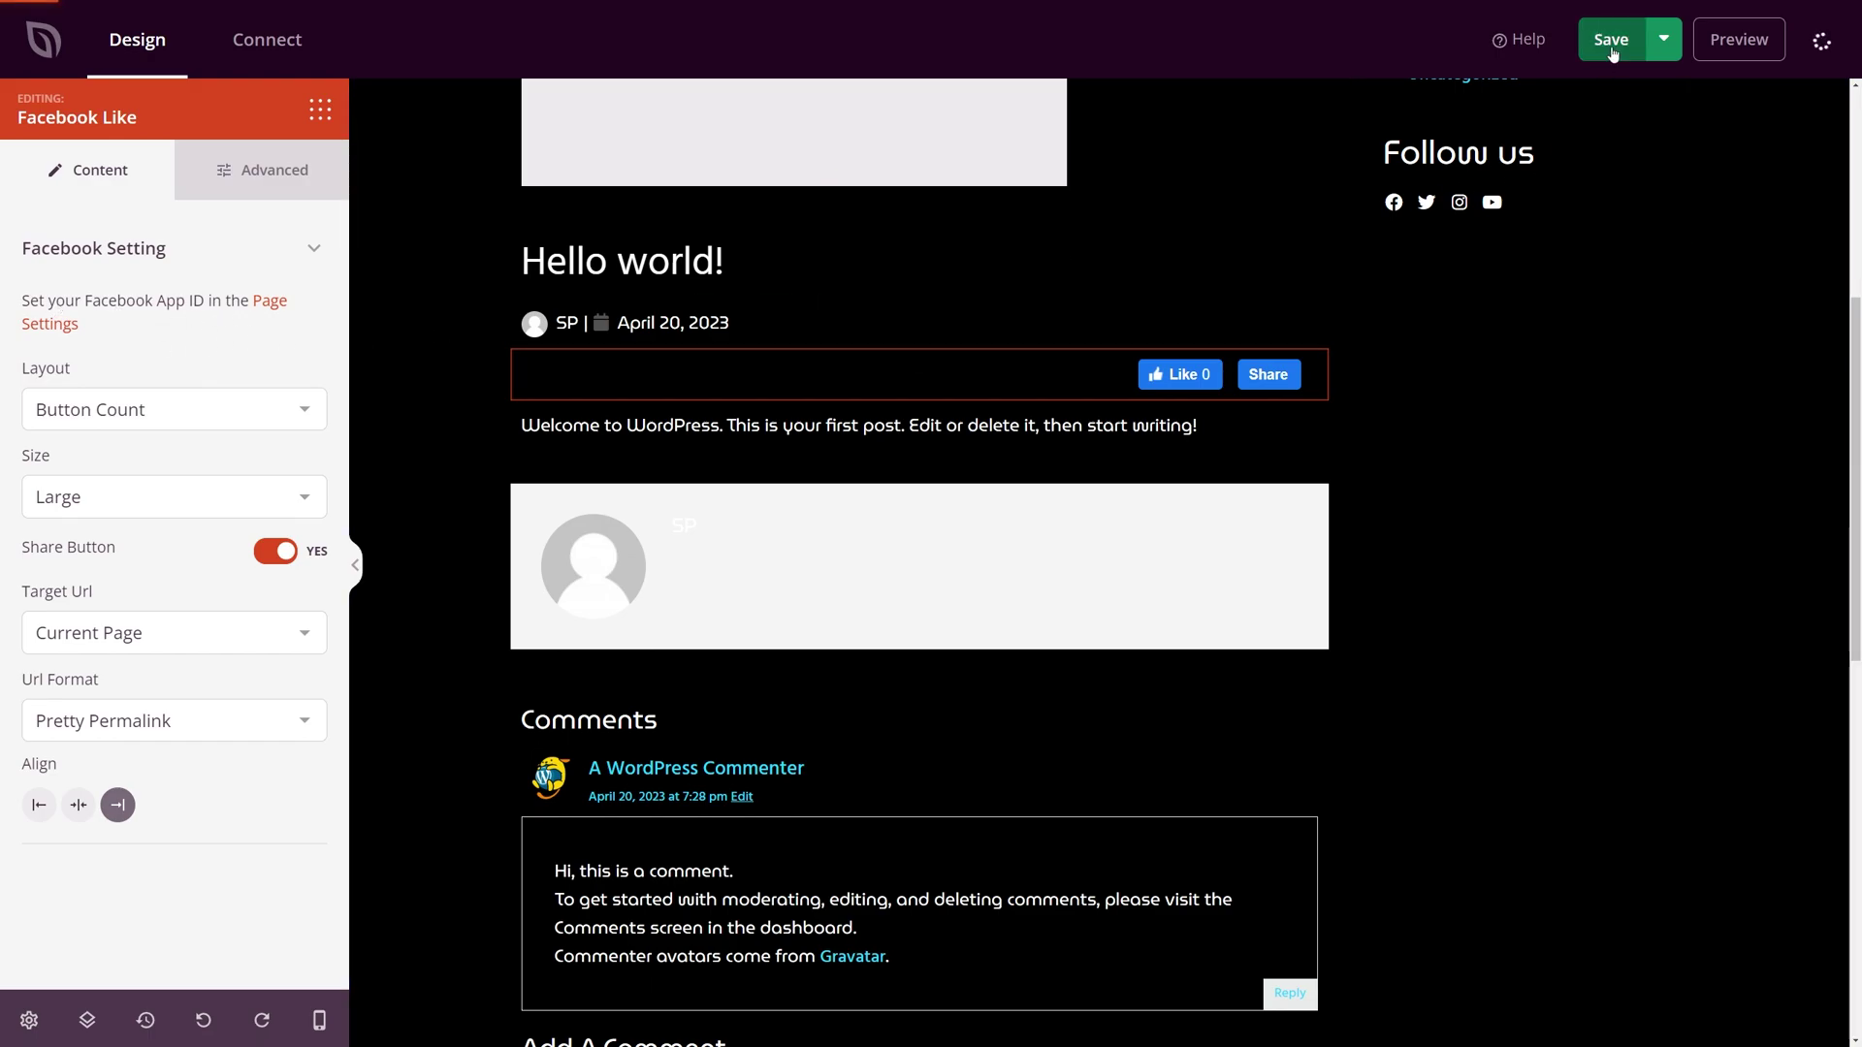
{"action": "left_click", "coordinate": [61, 327]}
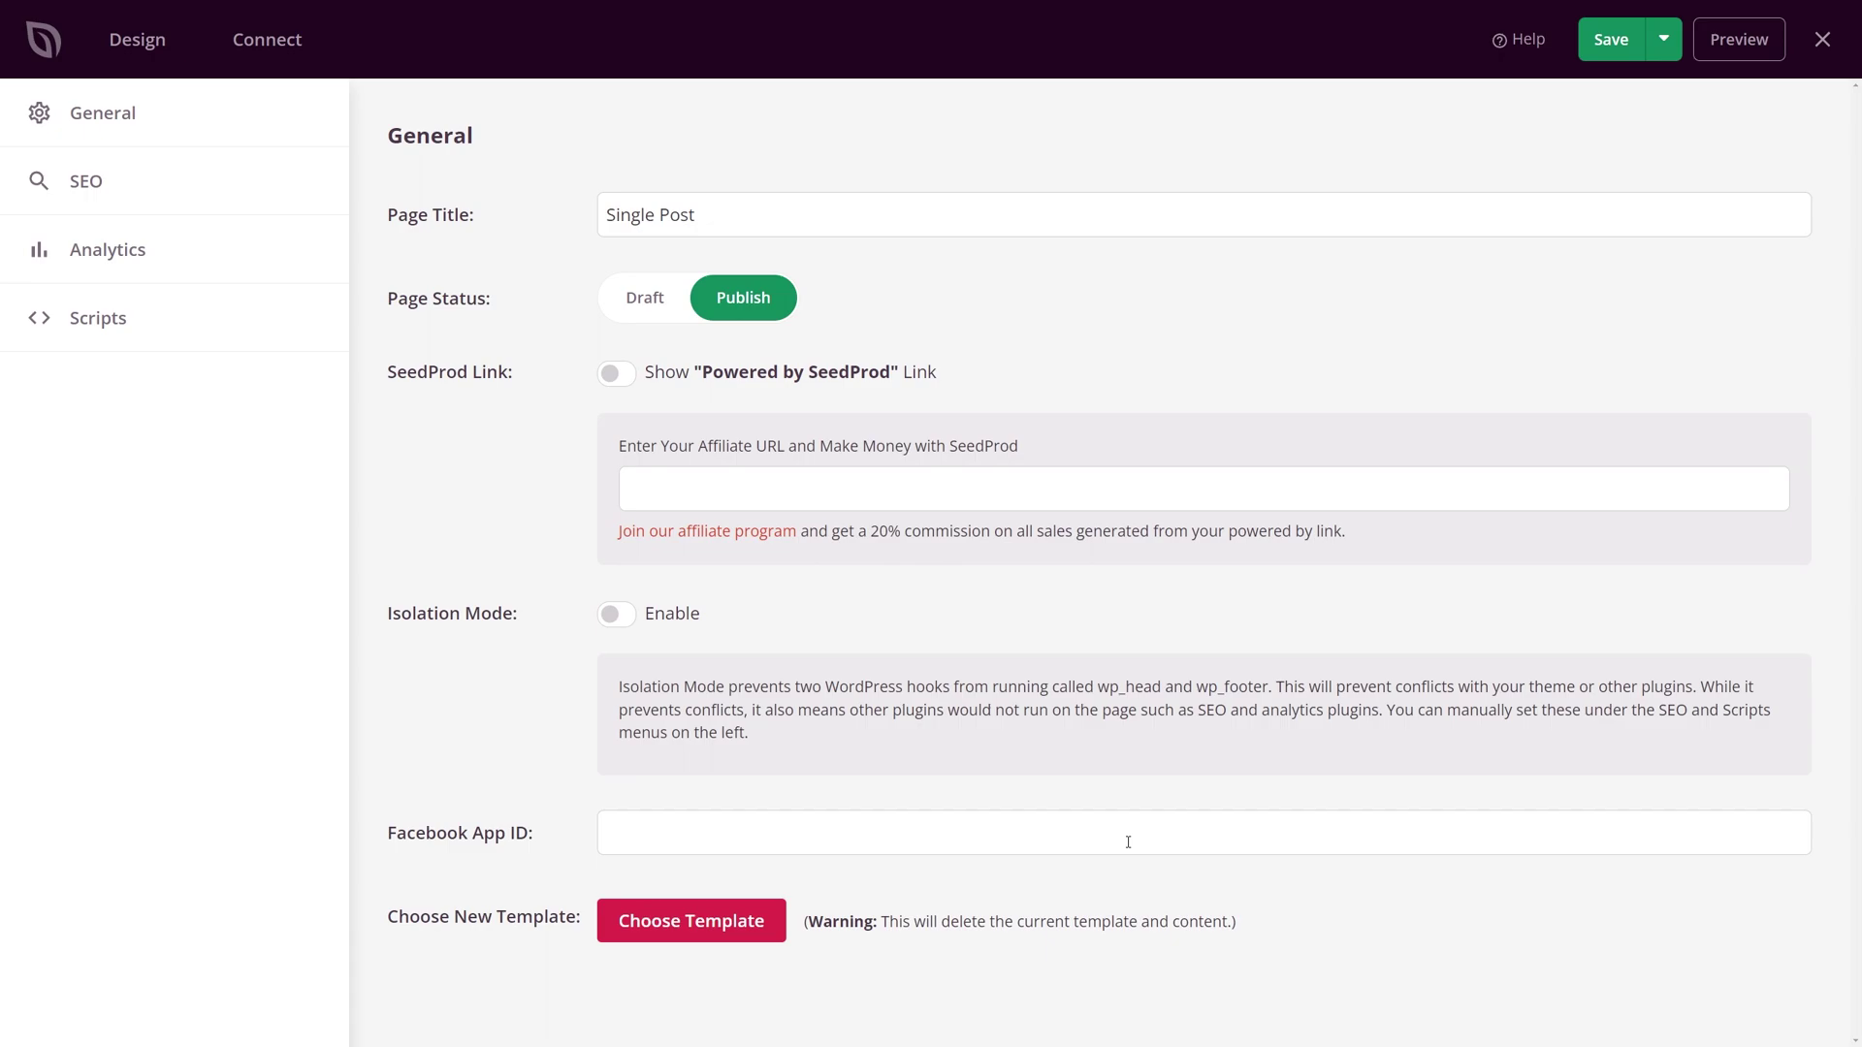
{"action": "left_click", "coordinate": [1610, 38]}
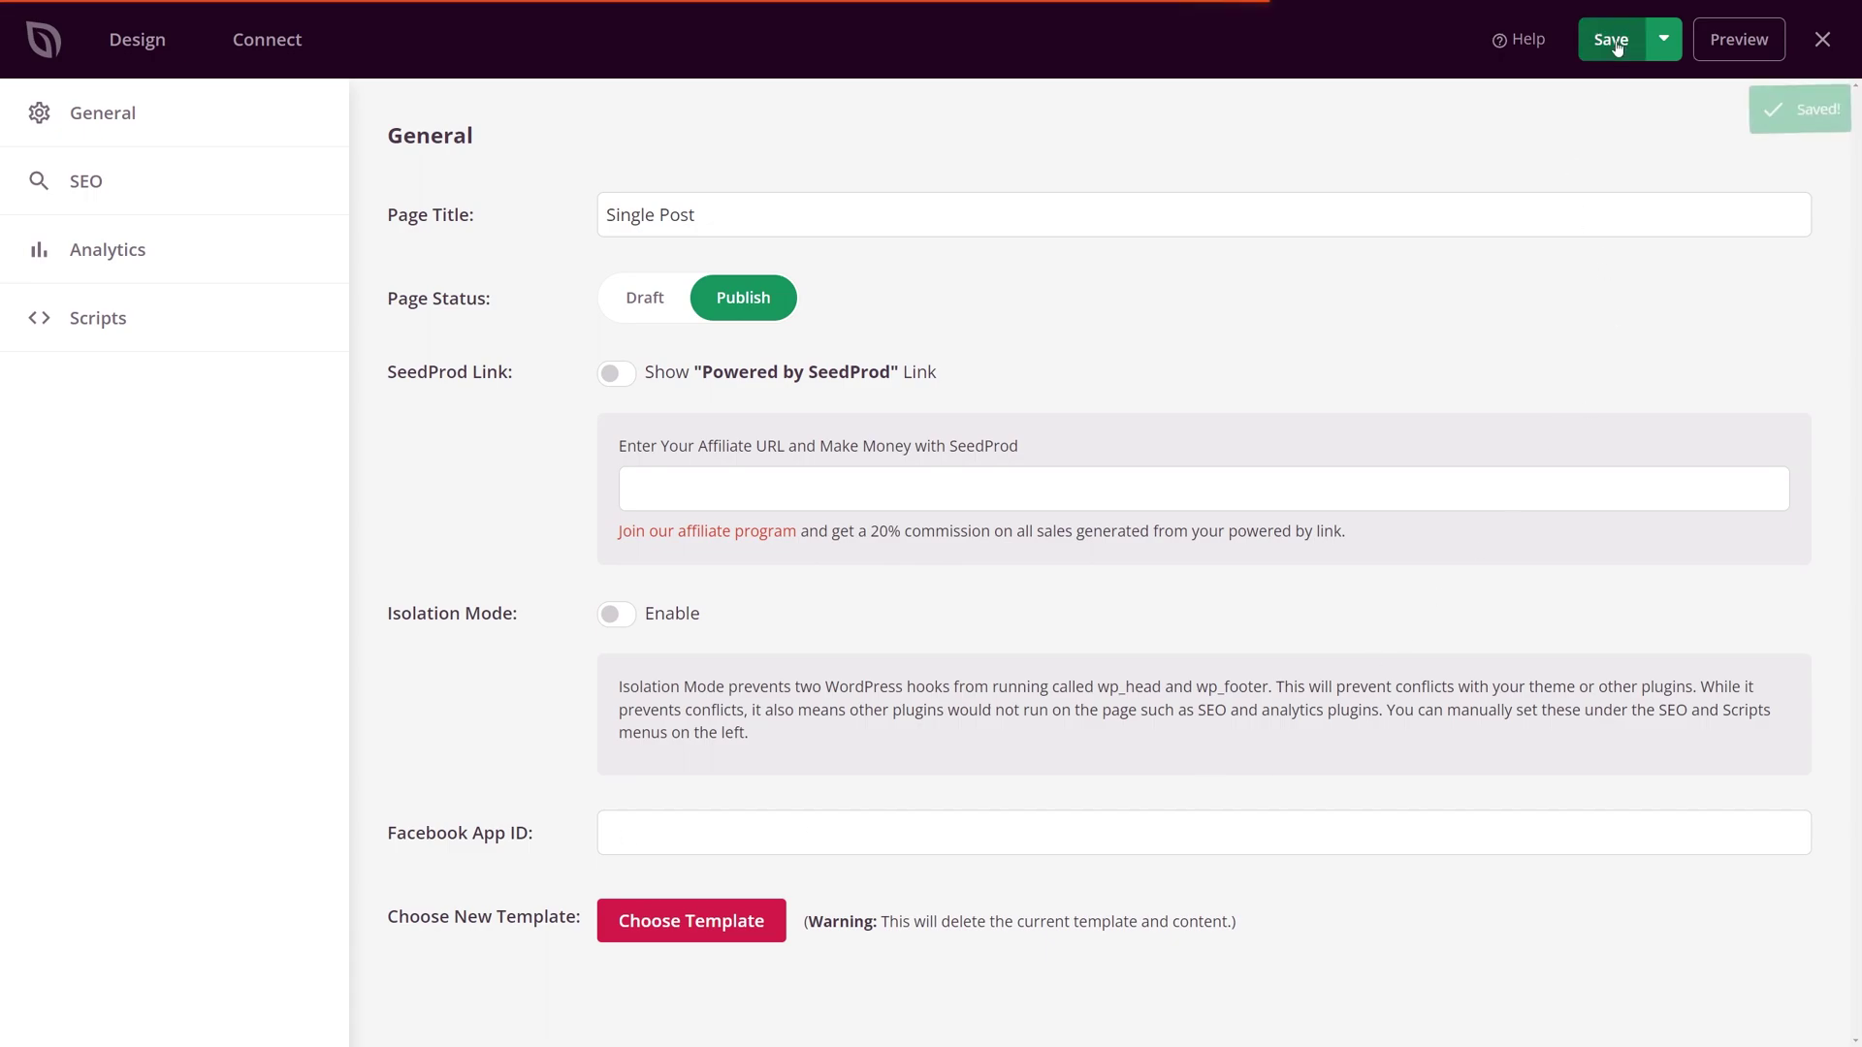
{"action": "left_click", "coordinate": [1820, 42]}
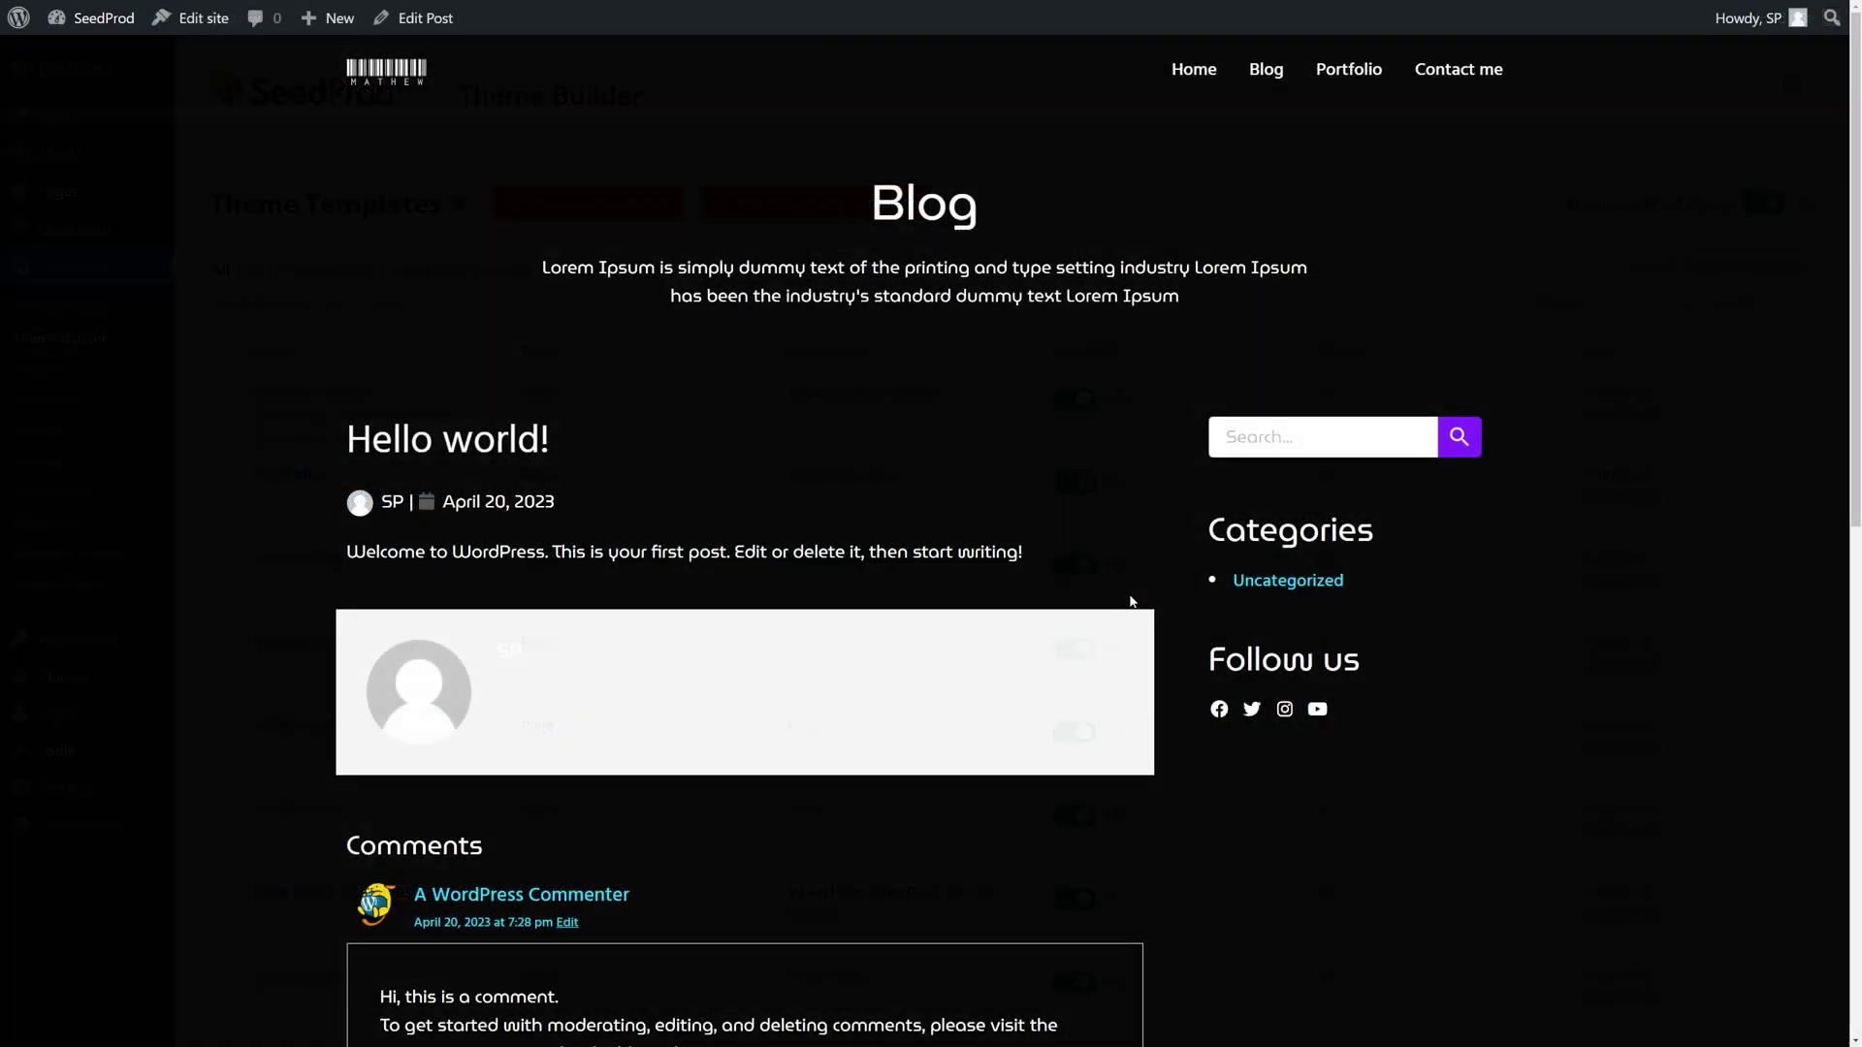